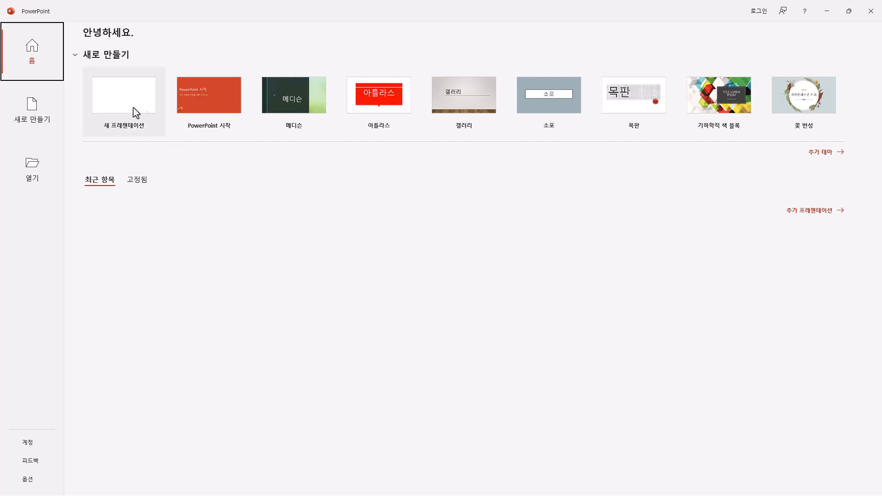
# - Create a blank presentation and narrow the slide thumbnail pane to enlarge the editing area
pyautogui.click(141, 105)
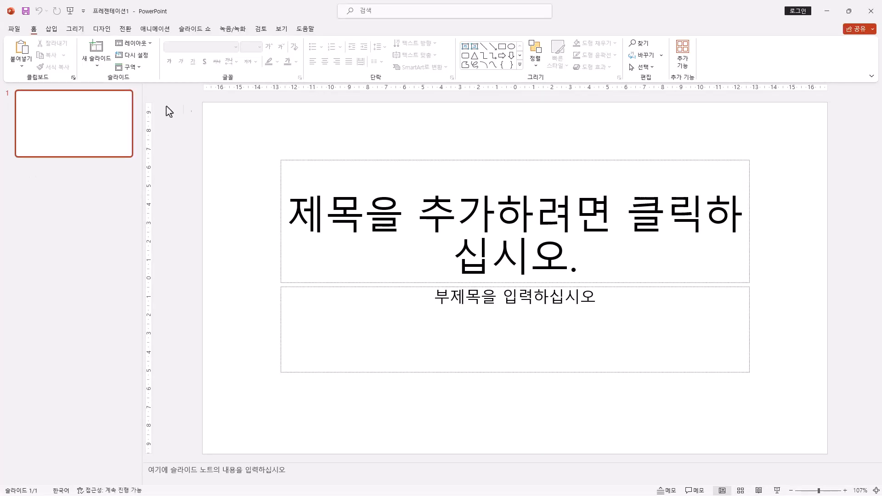
pyautogui.moveTo(142, 131); pyautogui.dragTo(67, 138)
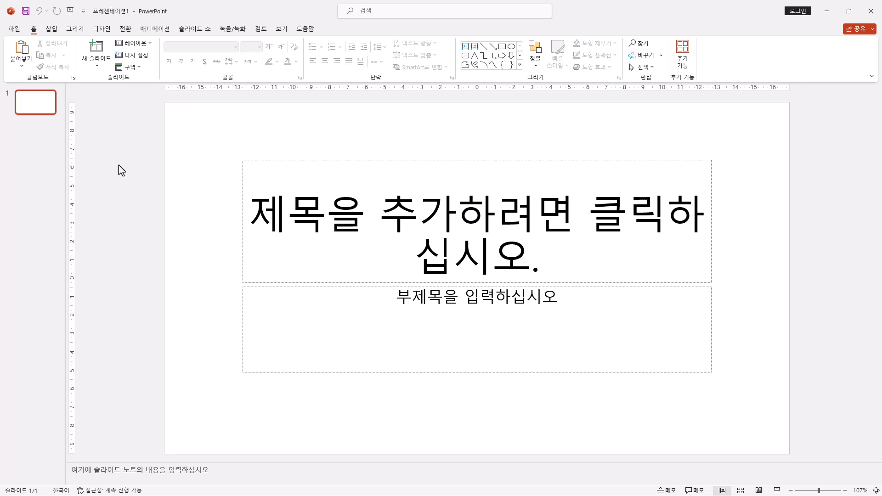
# - Save the presentation in the ITQ folder under 문서, naming the file with the ID number and full name joined by a hyphen
pyautogui.click(26, 12)
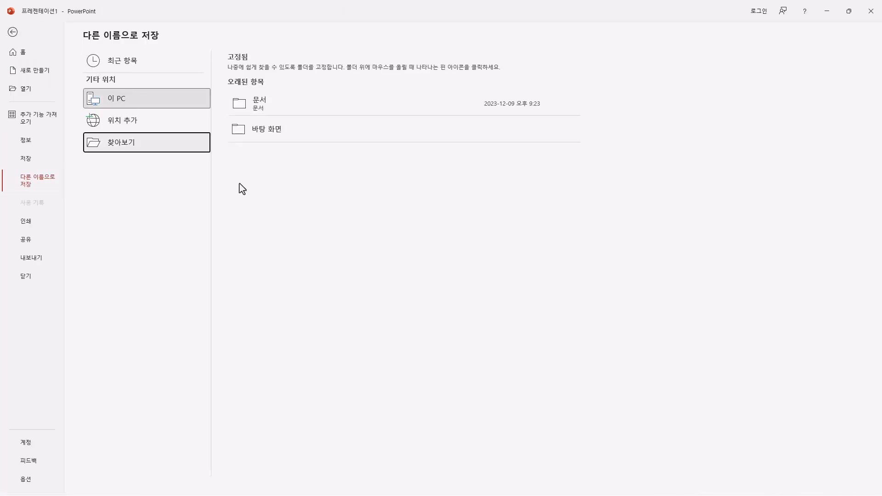
pyautogui.click(139, 148)
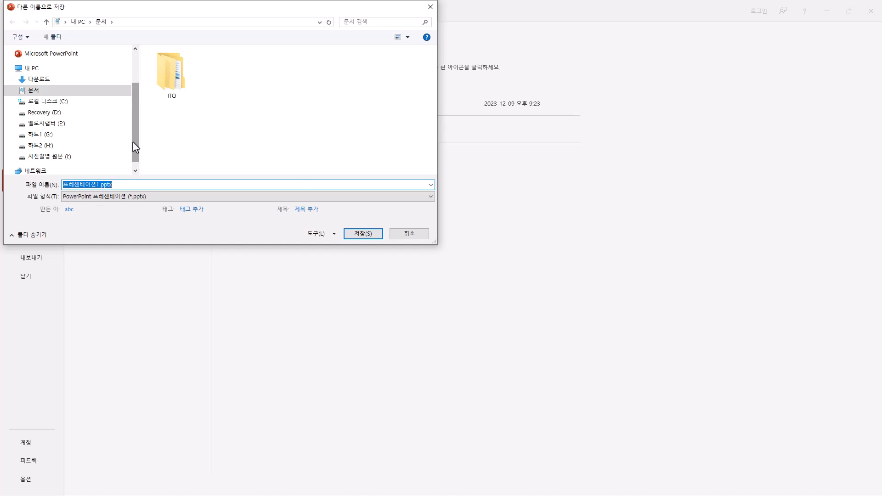
pyautogui.click(134, 63)
pyautogui.click(60, 92)
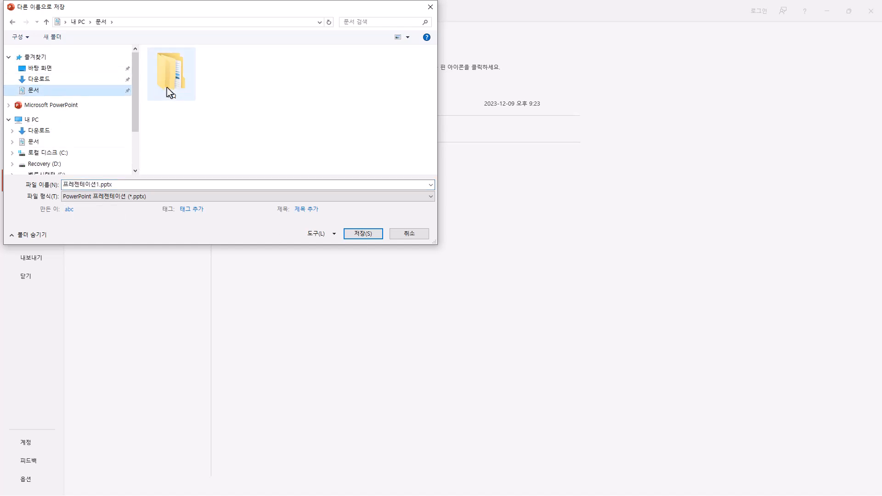
pyautogui.doubleClick(171, 87)
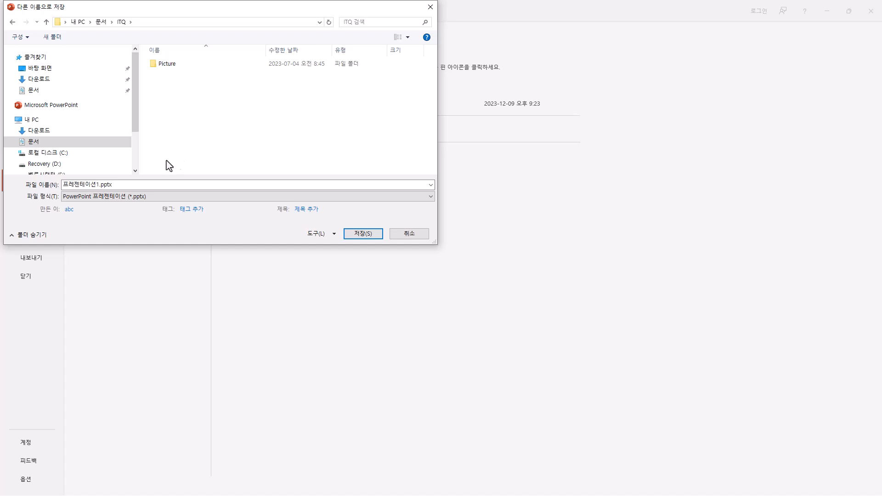
pyautogui.click(129, 184)
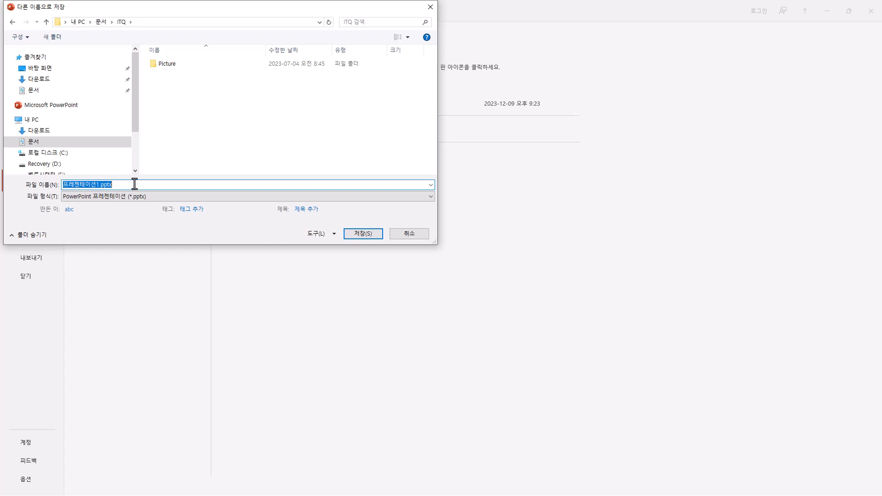
pyautogui.write('12345678-홍길동')
pyautogui.doubleClick(88, 186)
pyautogui.click(379, 235)
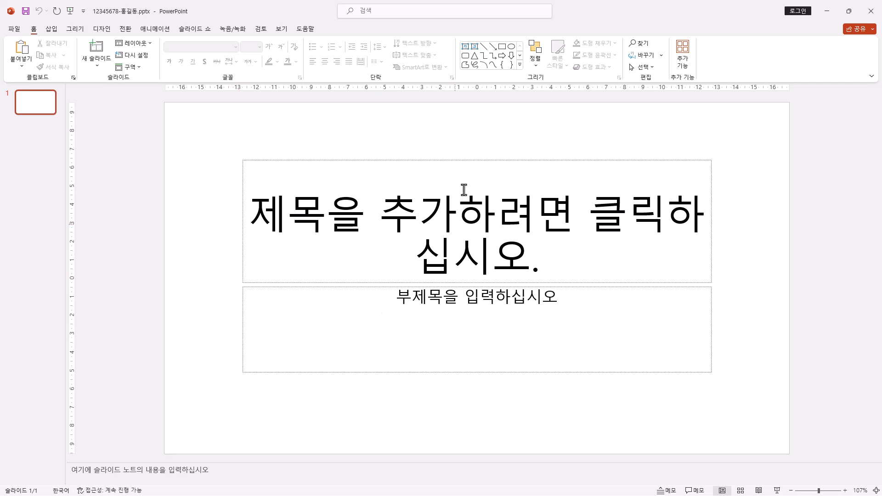
# - Set the slide size to A4 용지(210x297mm) and scale the content with the 맞춤 확인 option
pyautogui.click(103, 30)
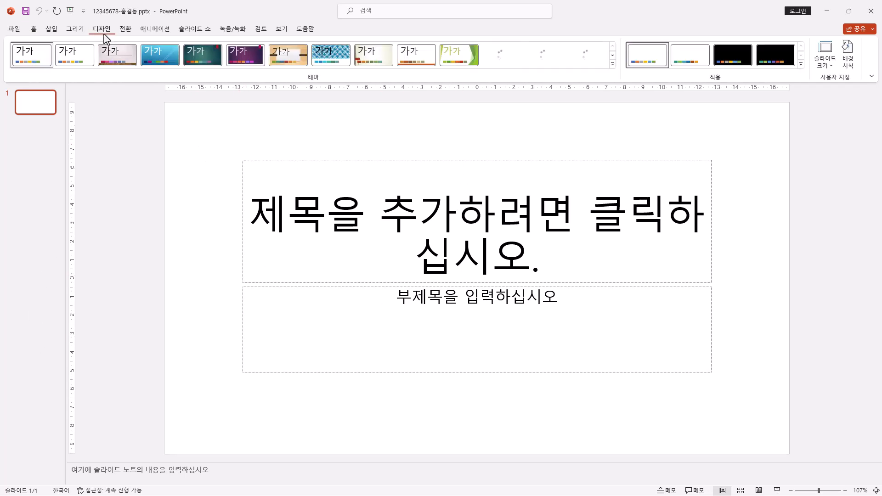
pyautogui.click(831, 69)
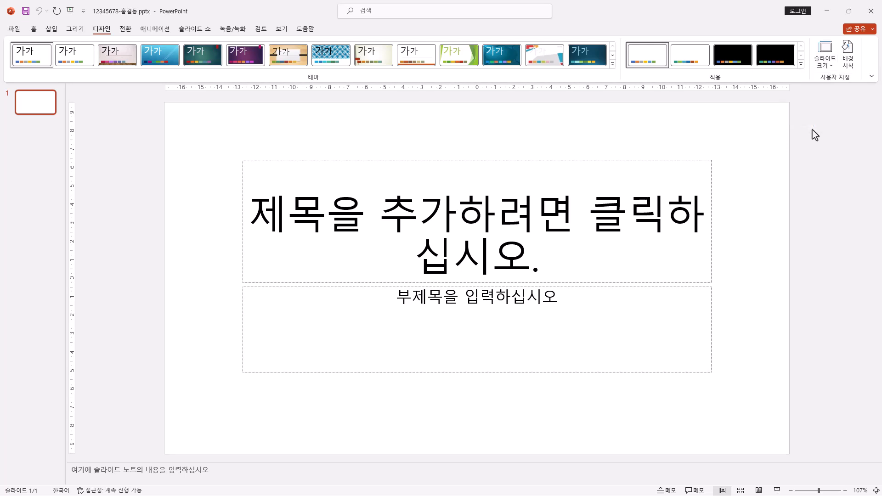
pyautogui.click(812, 129)
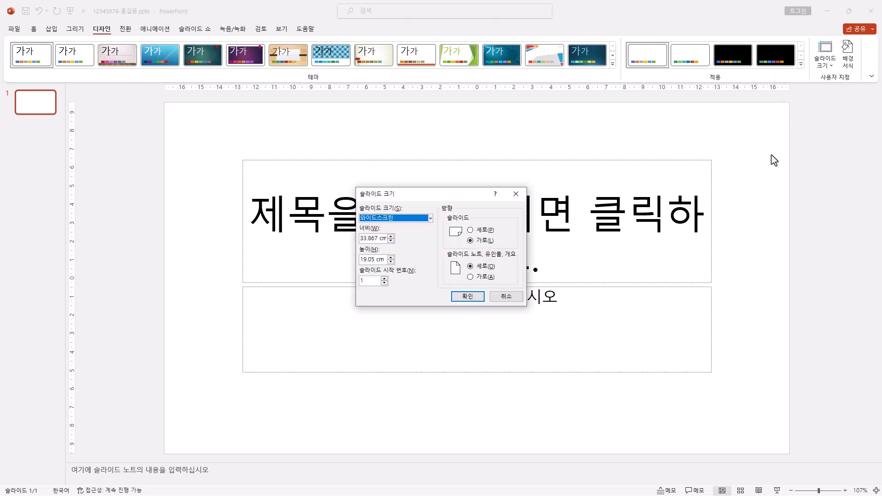
pyautogui.click(411, 219)
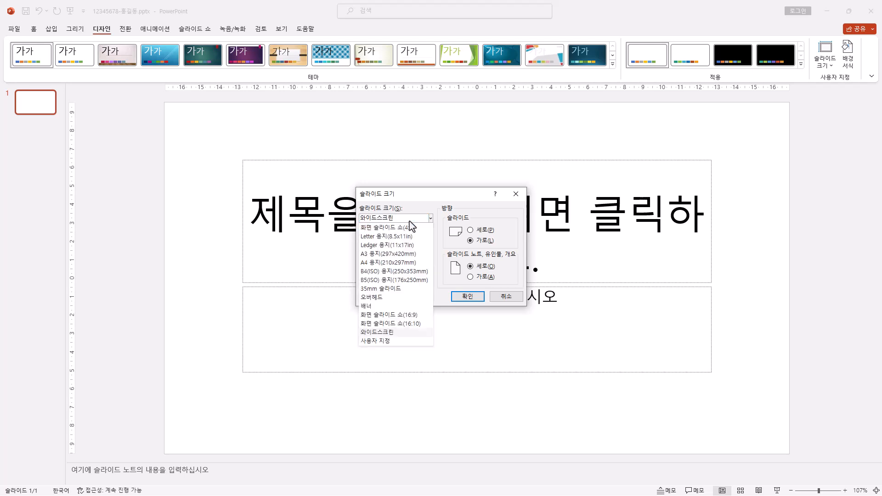
pyautogui.click(415, 263)
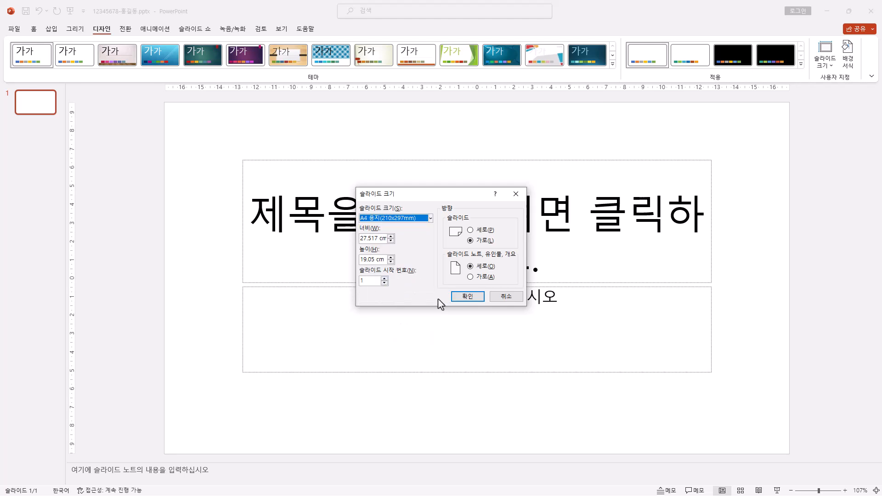
pyautogui.click(477, 300)
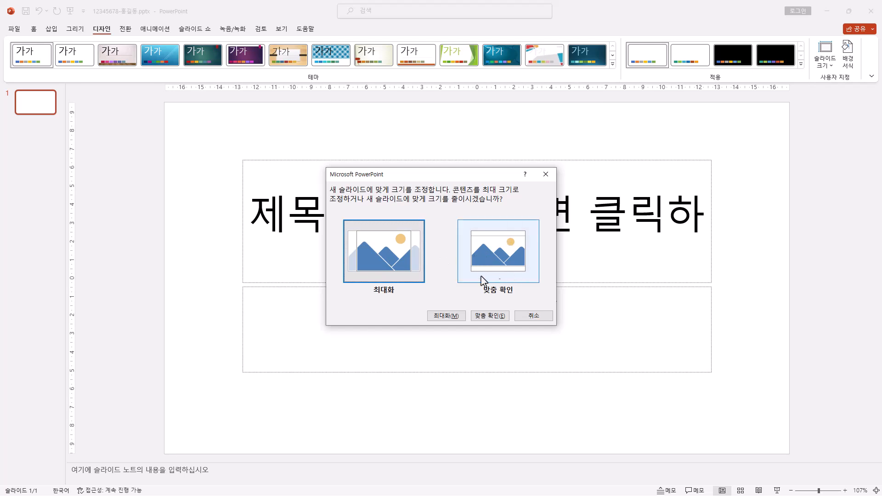
pyautogui.click(498, 266)
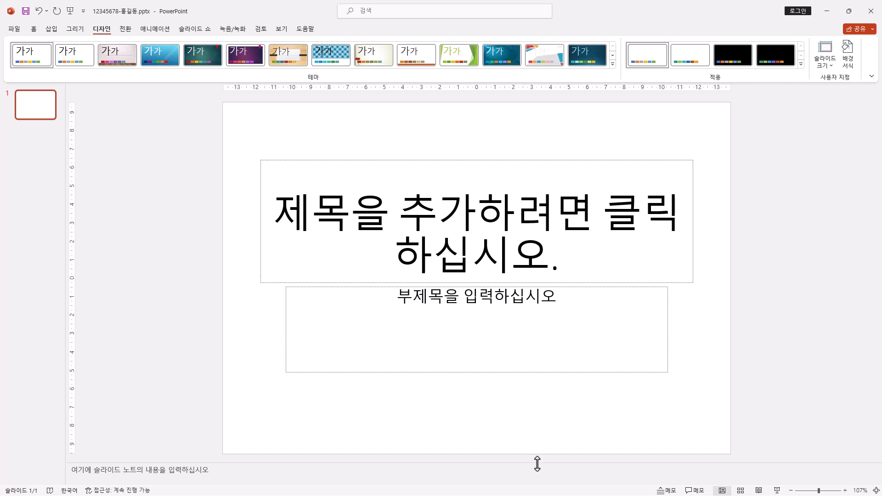
# - Collapse the notes pane and open the title-and-content layout in slide master view
pyautogui.moveTo(537, 464); pyautogui.dragTo(543, 490)
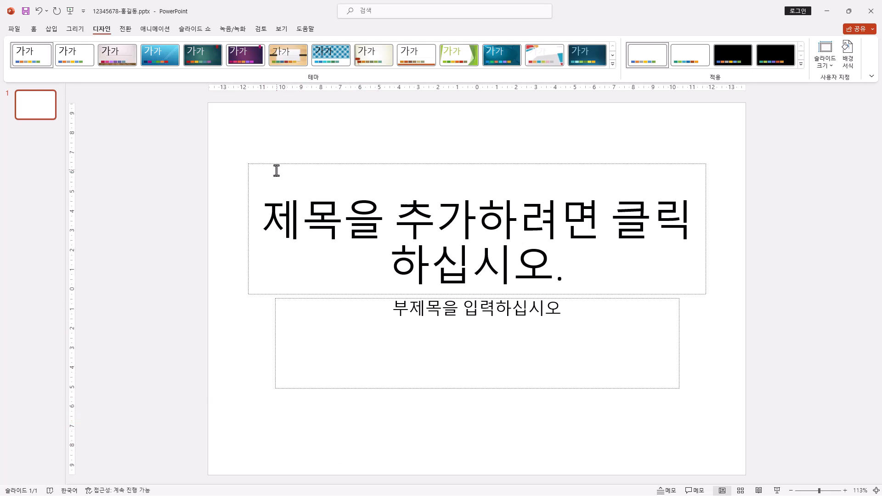
pyautogui.click(281, 29)
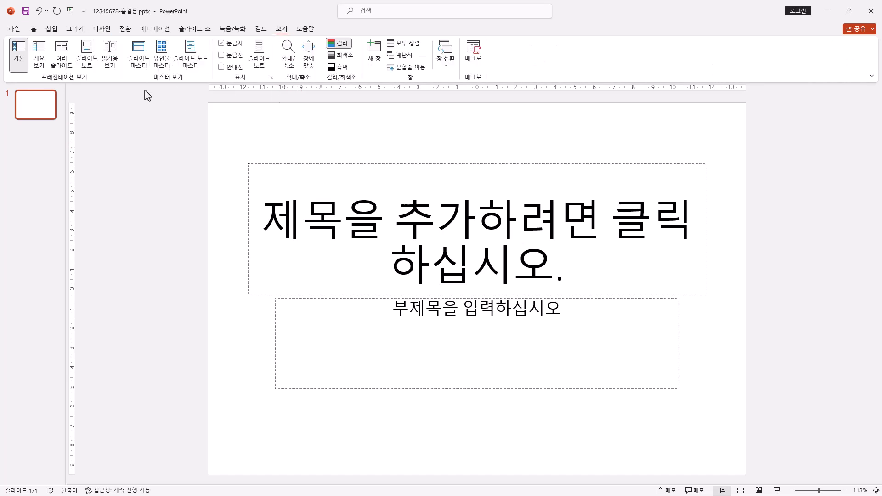
pyautogui.click(139, 61)
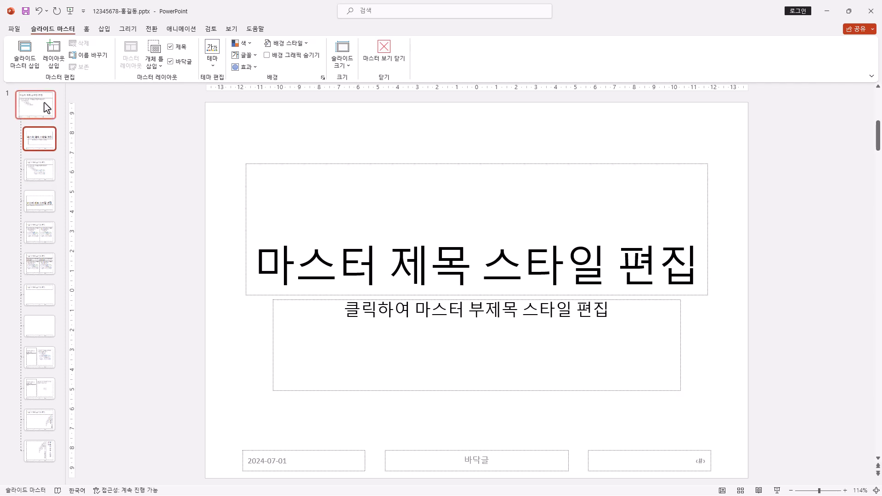
pyautogui.click(50, 174)
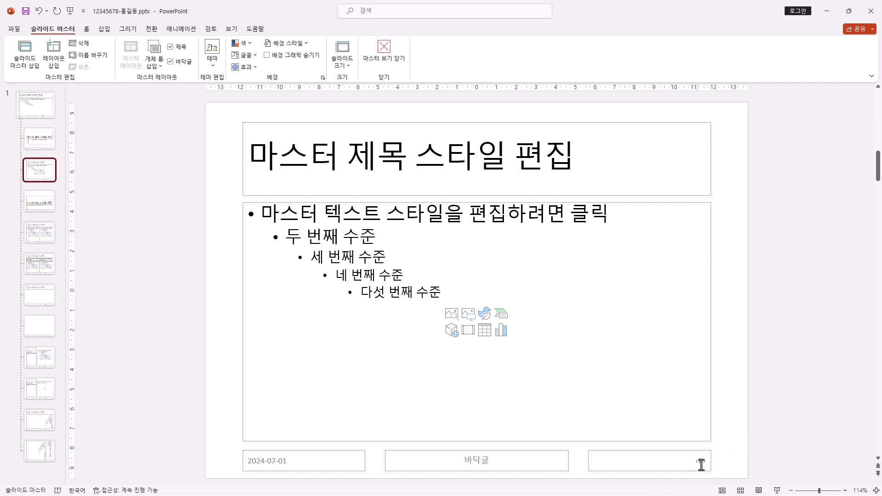
# - Make the layout's slide number placeholder text black and enlarge its font by two size increments
pyautogui.click(670, 469)
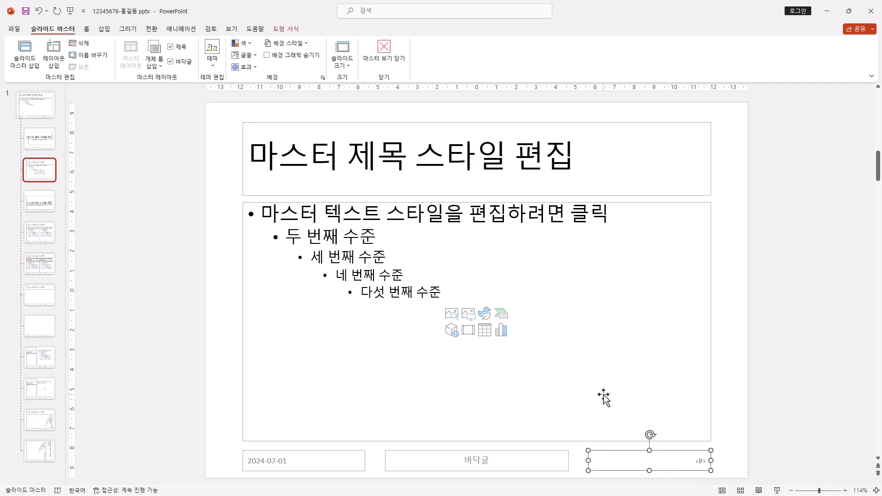
pyautogui.click(86, 28)
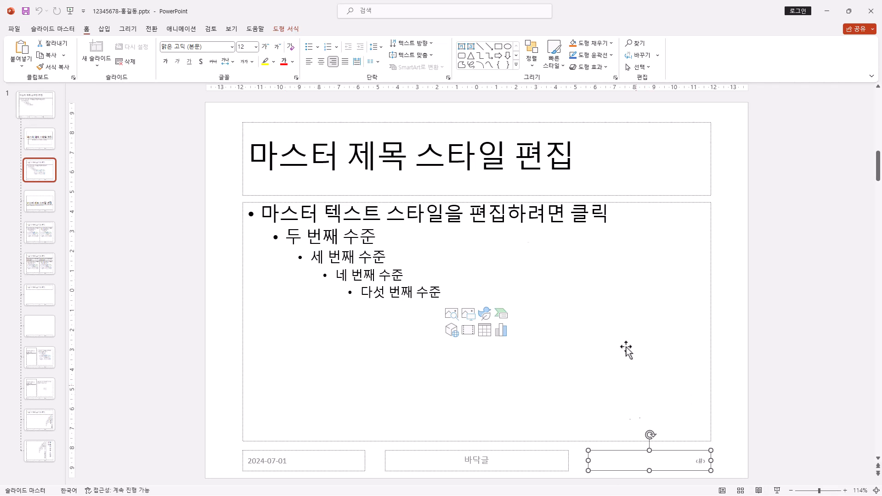
pyautogui.click(292, 61)
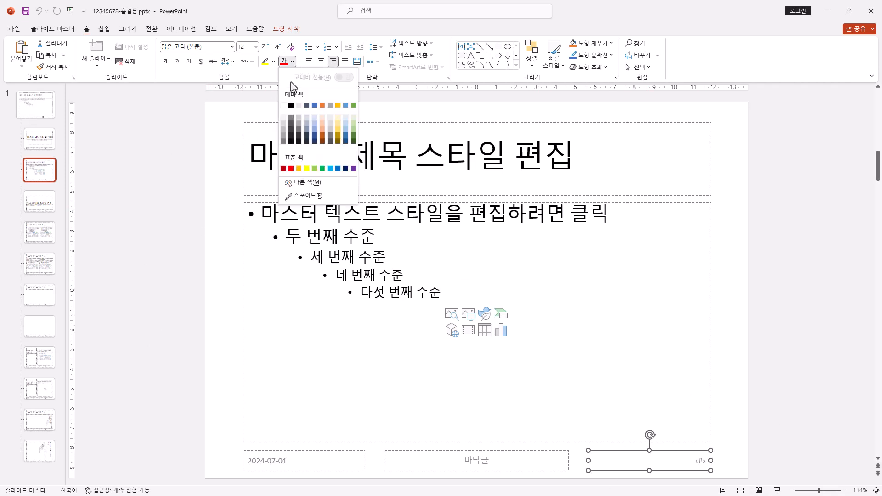
pyautogui.click(291, 105)
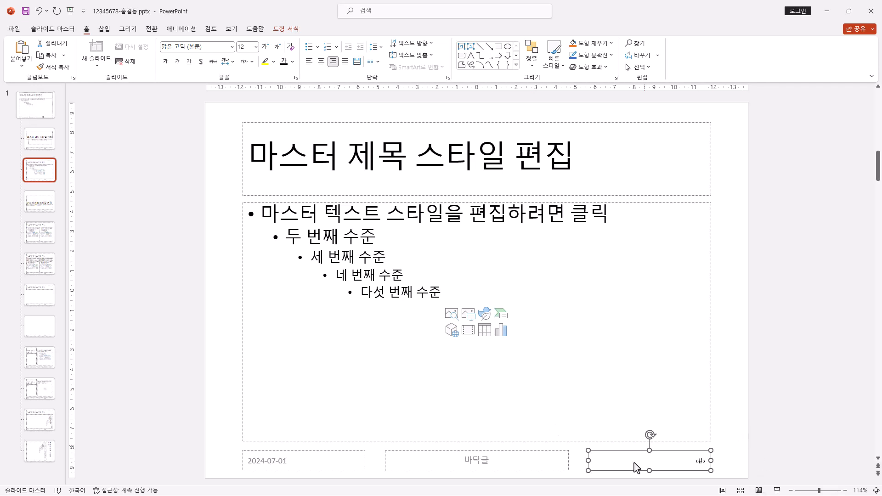
pyautogui.click(265, 47)
pyautogui.click(265, 46)
# - Insert the picture 로고2.jpg from the Picture folder inside 문서 > ITQ into the layout
pyautogui.click(105, 29)
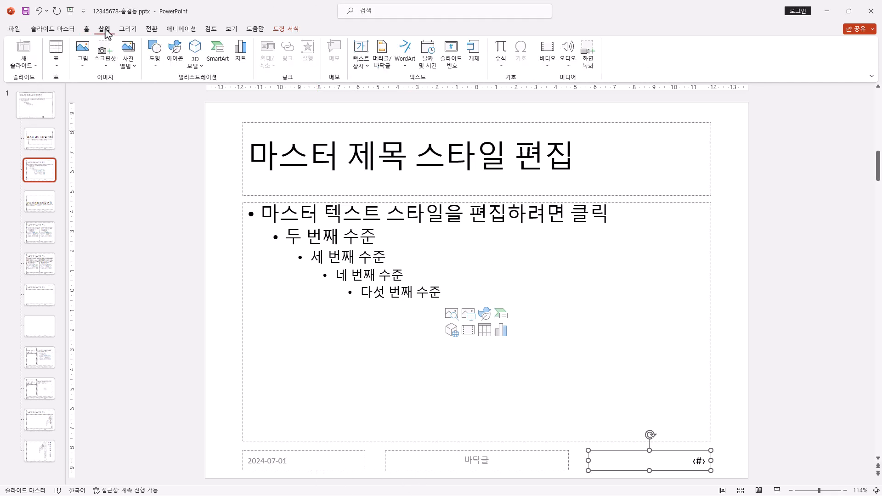
pyautogui.click(83, 54)
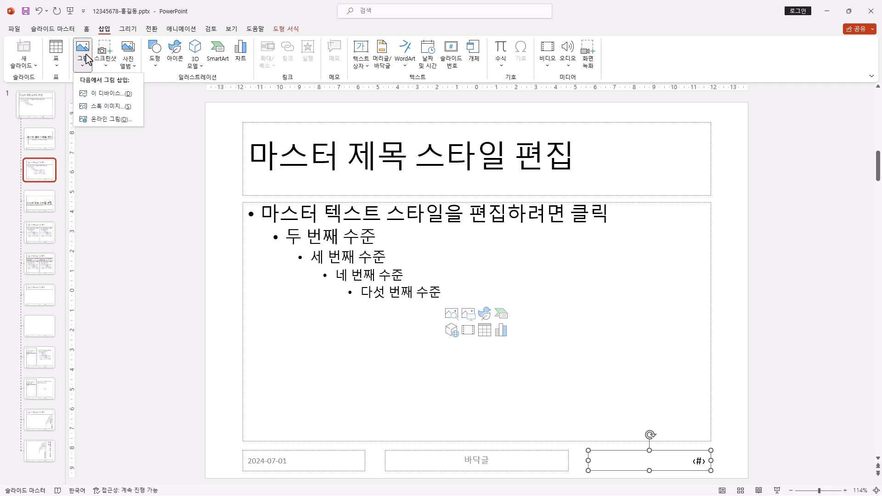
pyautogui.click(111, 94)
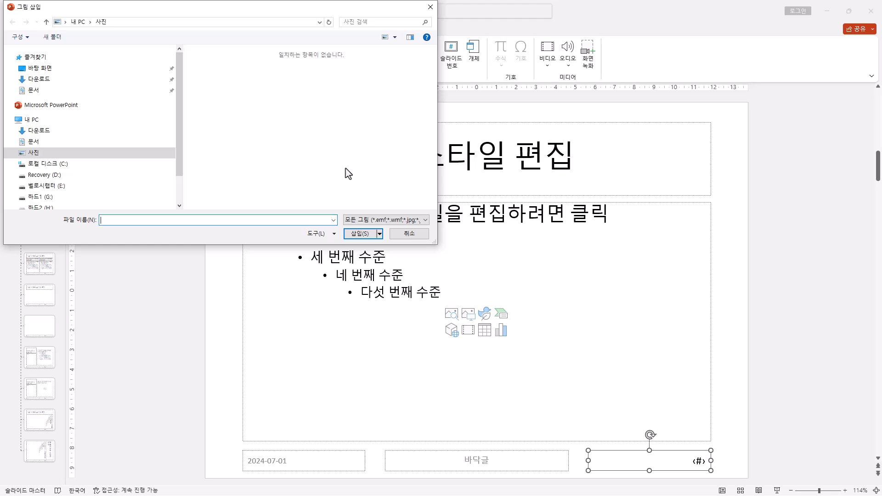
pyautogui.click(95, 91)
pyautogui.doubleClick(214, 94)
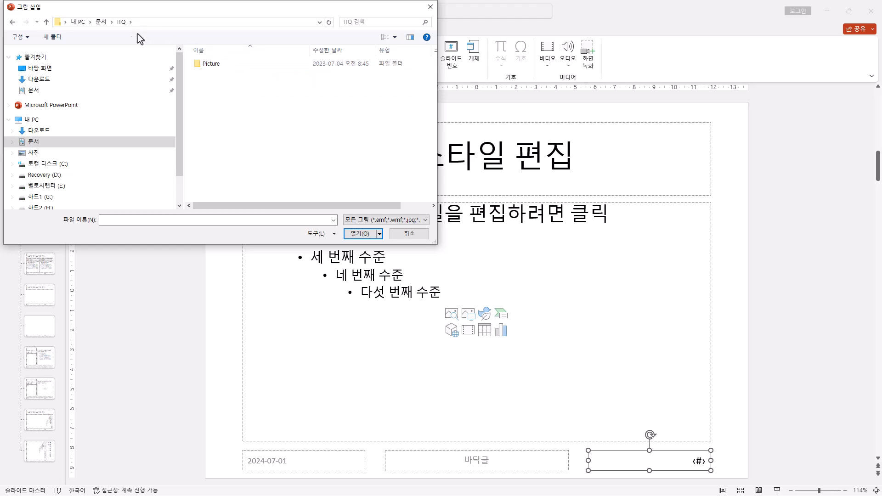
pyautogui.doubleClick(215, 64)
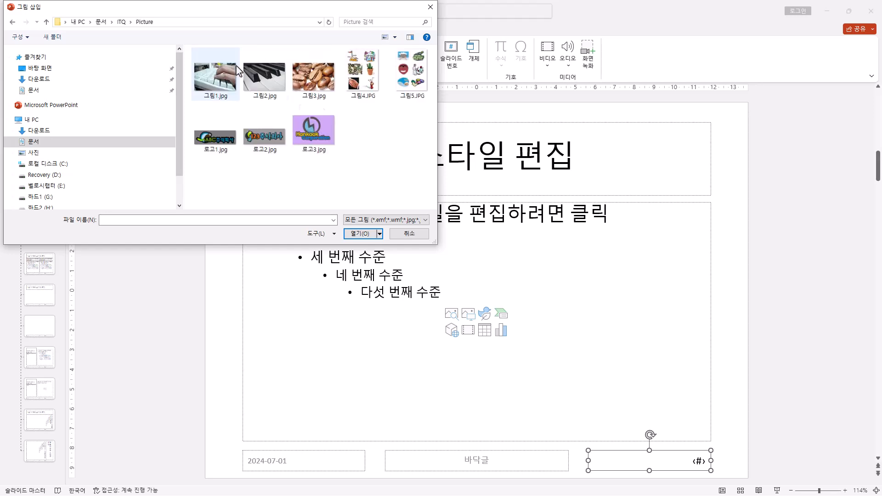
pyautogui.click(282, 146)
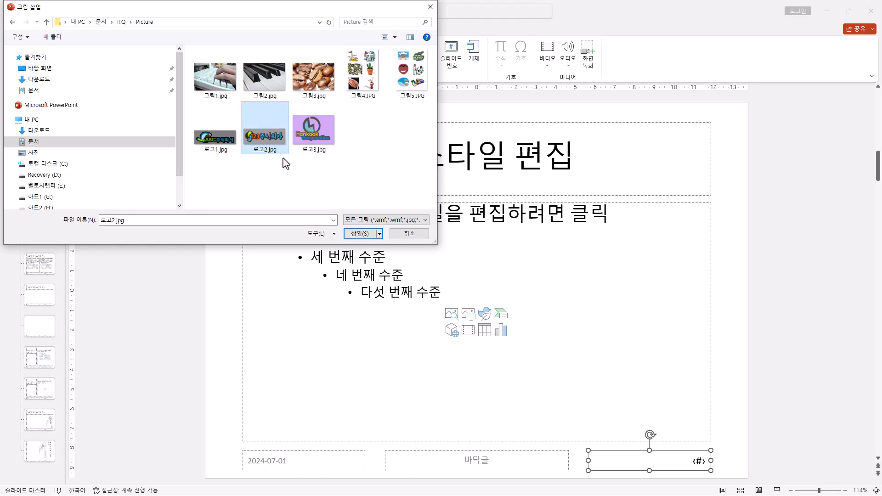
pyautogui.doubleClick(275, 143)
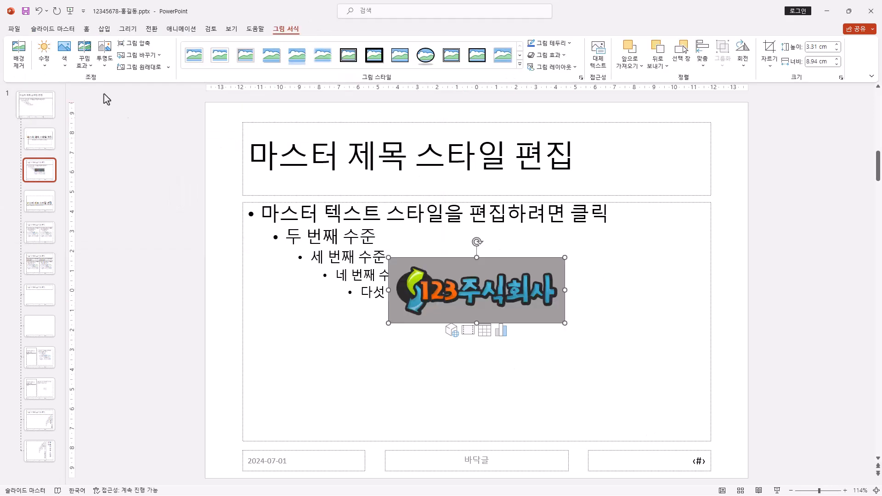
# - Make the gray background of the inserted logo transparent with 투명한 색 설정
pyautogui.click(67, 70)
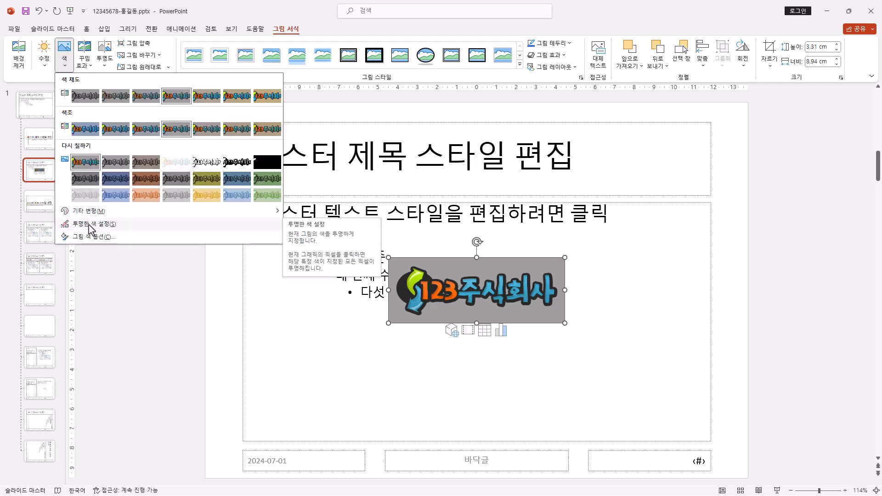
pyautogui.click(91, 224)
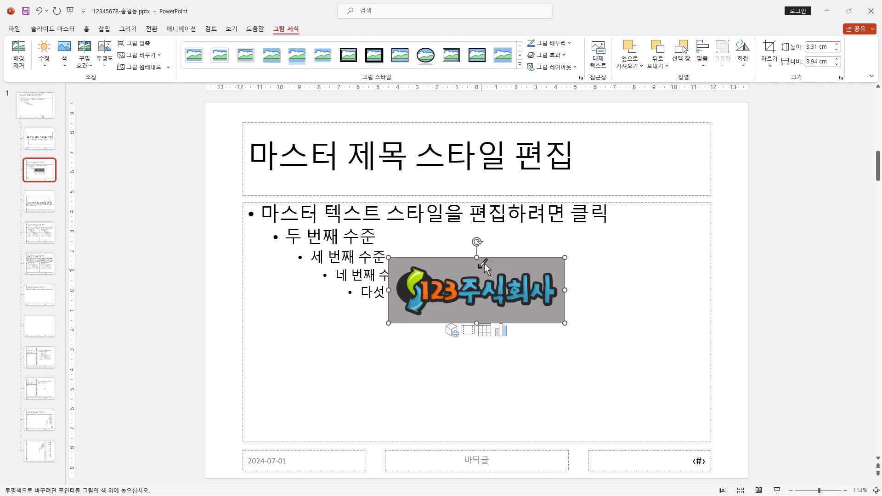
pyautogui.click(542, 265)
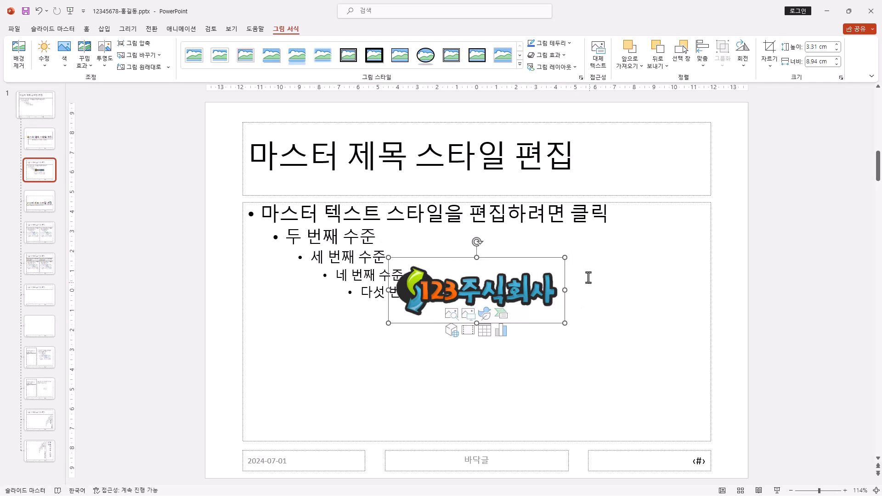
# - Shrink the logo to about 1.56 cm high by 4.21 cm wide and place it over the date placeholder in the slide's lower-left corner
pyautogui.moveTo(564, 258); pyautogui.dragTo(271, 460)
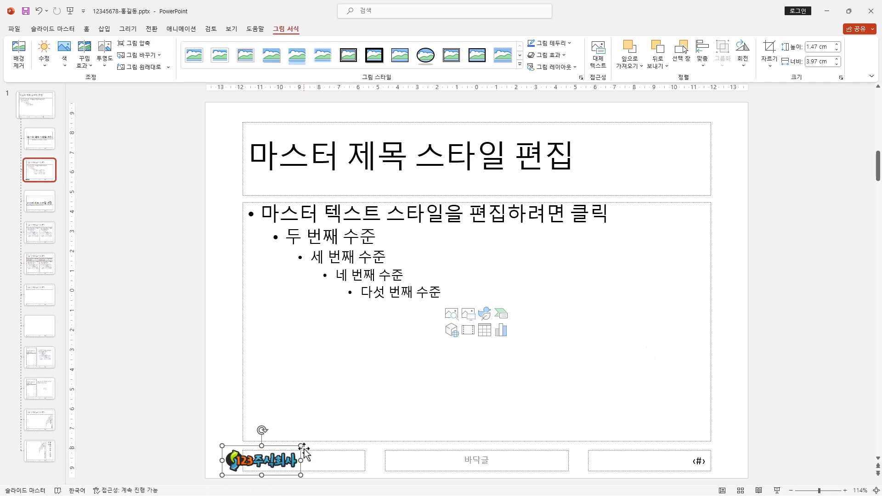
pyautogui.hotkey('ctrl', 'z')
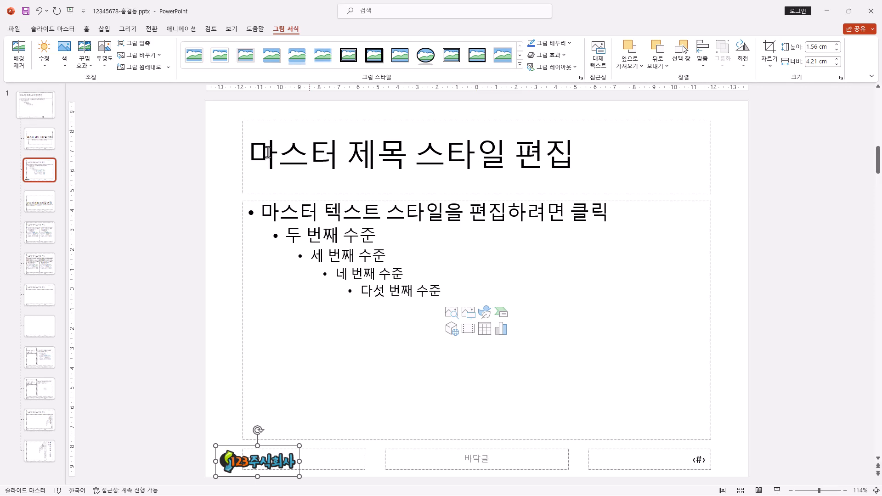
# - Draw a thin chevron shape about 0.78 cm high and 27.52 cm wide across the title area and flip it horizontally
pyautogui.click(86, 29)
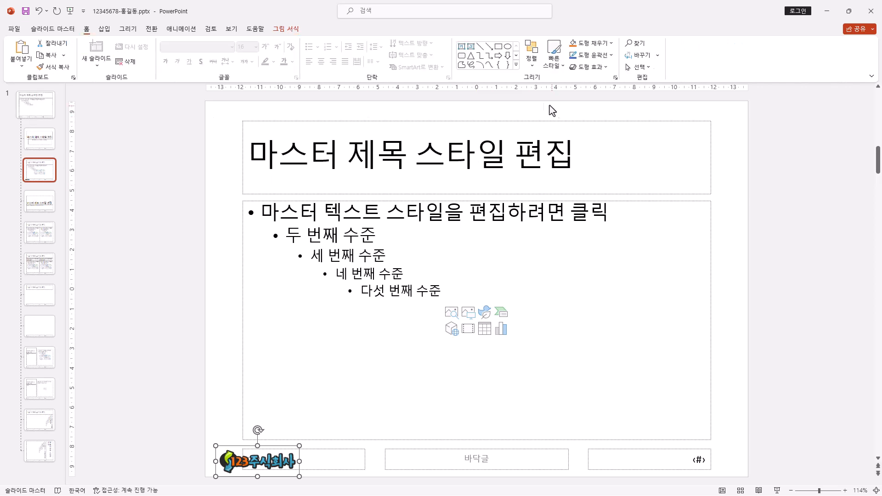
pyautogui.click(516, 65)
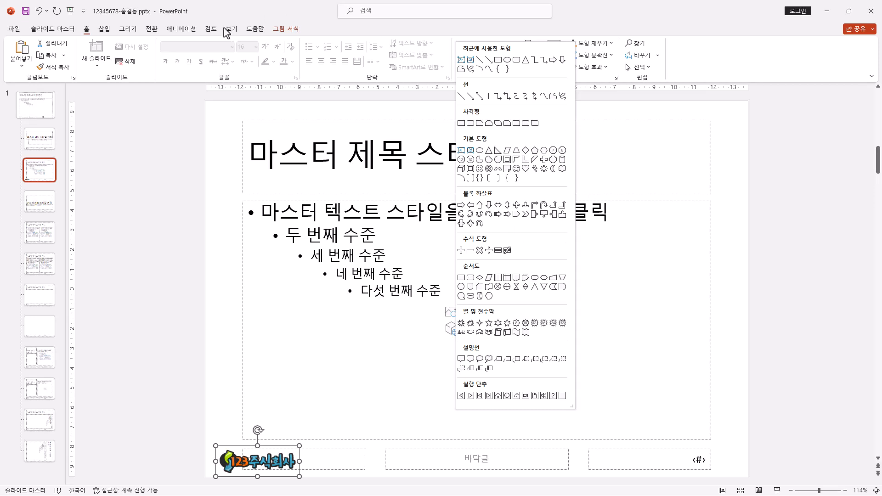
pyautogui.click(109, 32)
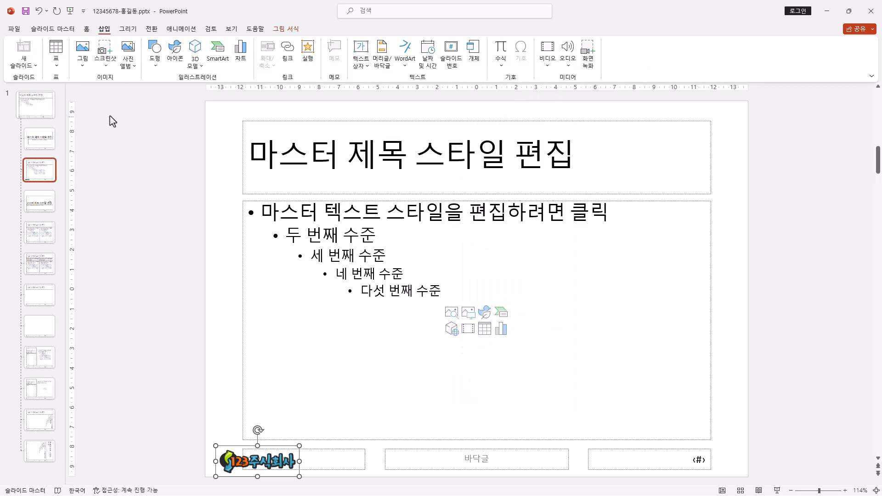
pyautogui.click(155, 64)
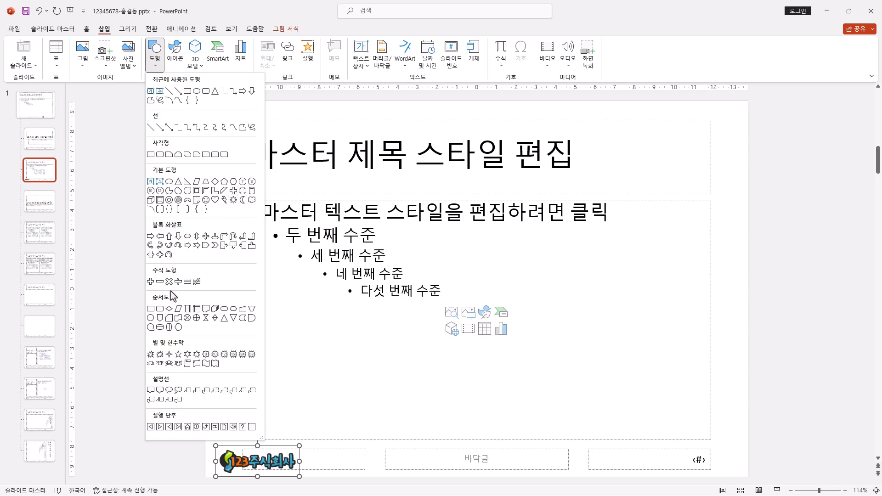
pyautogui.click(216, 245)
pyautogui.moveTo(205, 147); pyautogui.dragTo(748, 163)
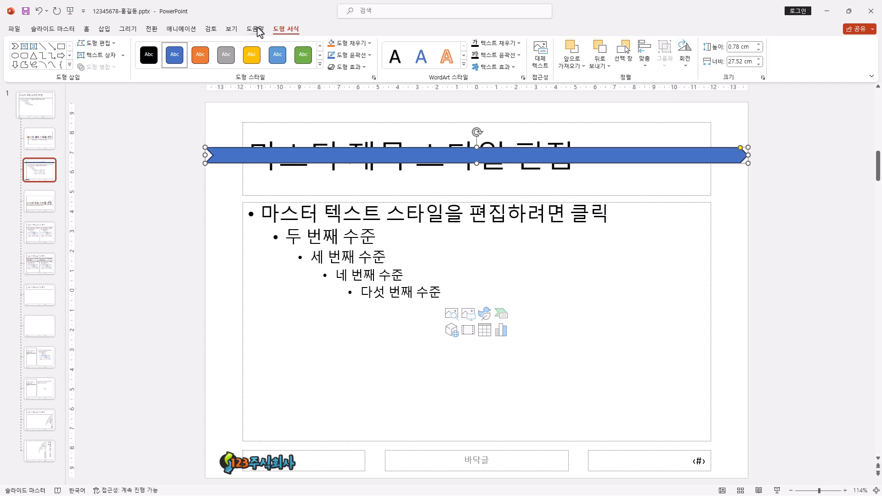
pyautogui.click(688, 69)
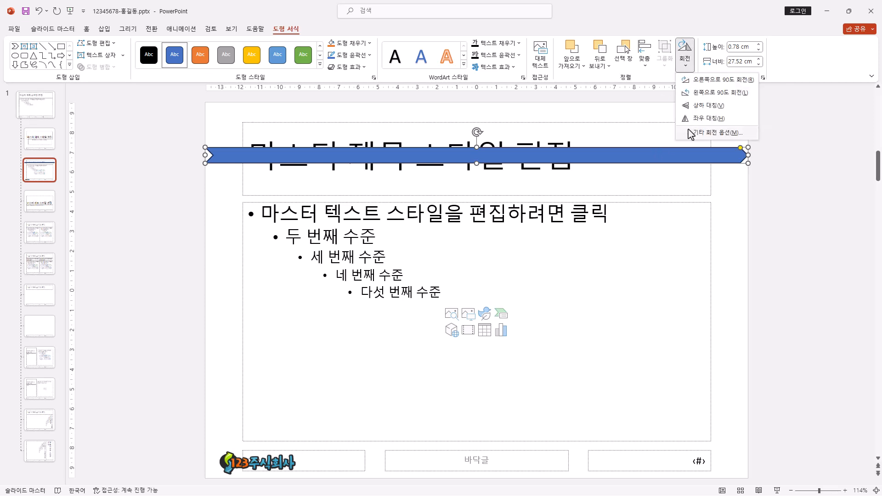
pyautogui.click(702, 119)
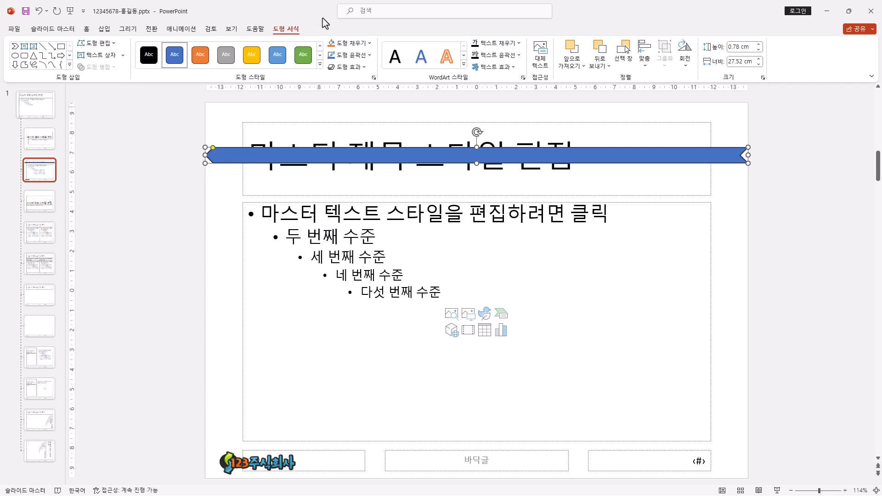
# - Draw a cross shape about 3.07 cm high and 23.73 cm wide from the slide's upper edge down over the title placeholder
pyautogui.click(70, 65)
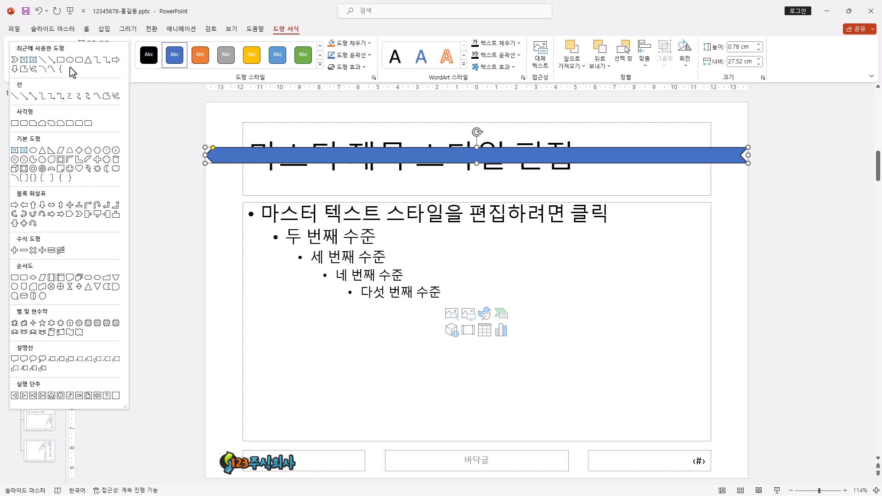
pyautogui.click(98, 159)
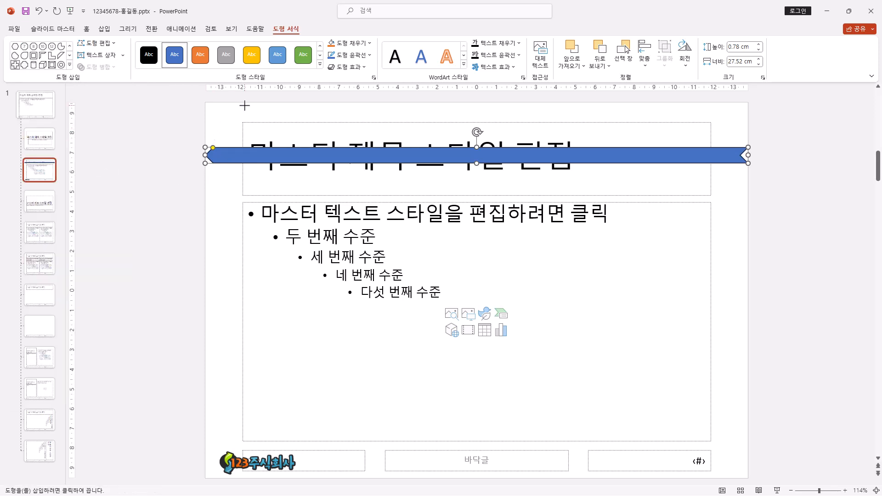
pyautogui.moveTo(242, 103); pyautogui.dragTo(710, 164)
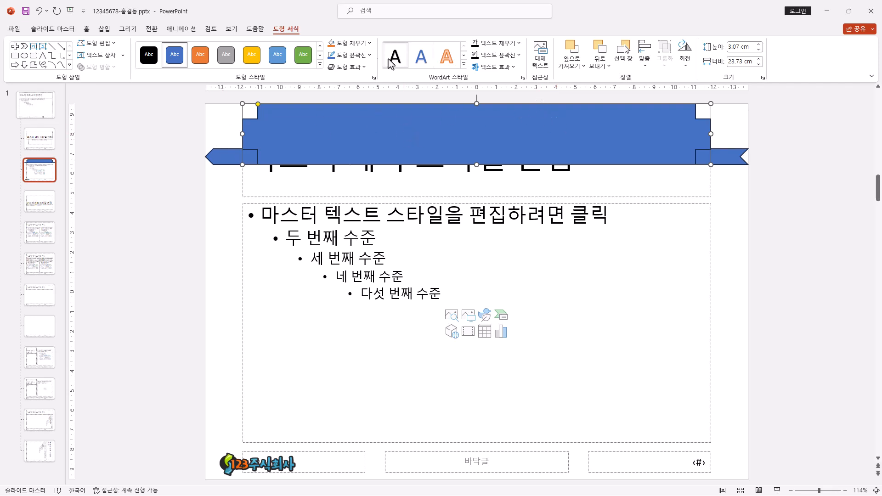
# - Fill the cross shape with the orange theme color
pyautogui.click(369, 43)
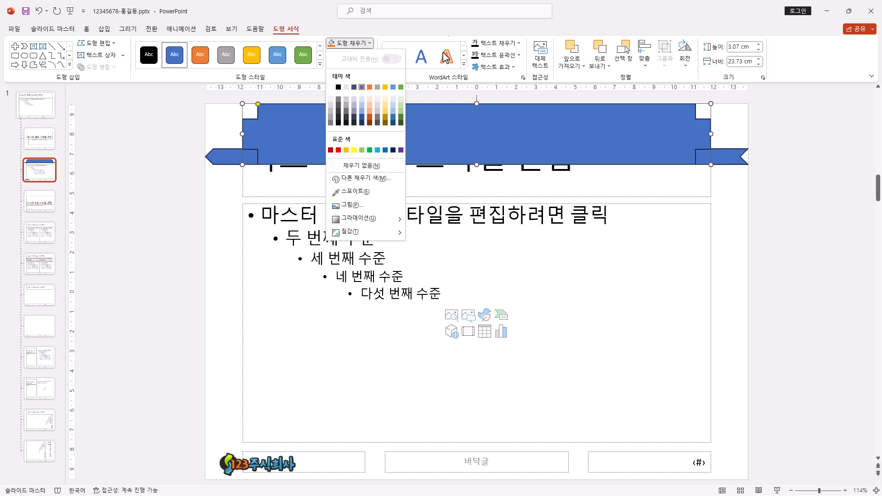
pyautogui.click(441, 28)
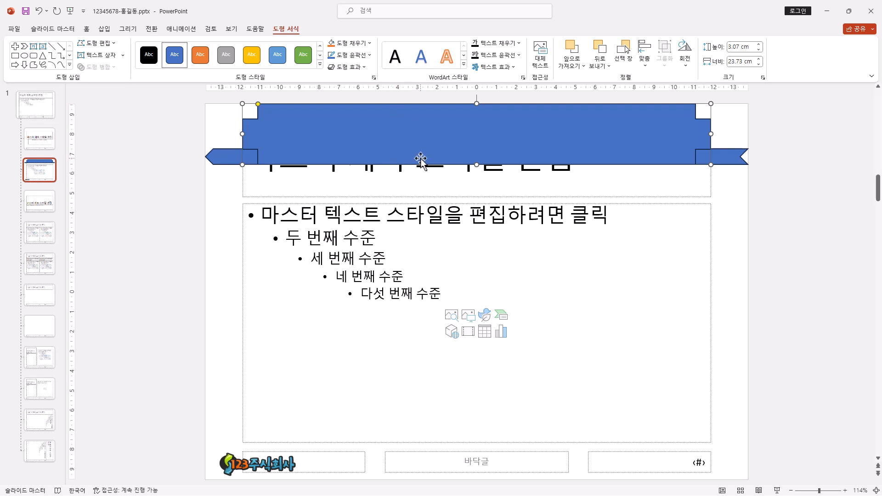
pyautogui.click(368, 44)
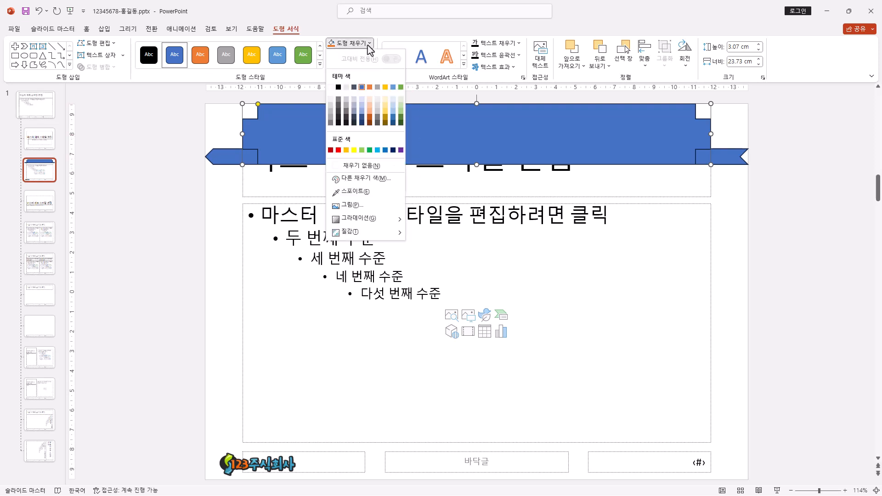
pyautogui.click(372, 88)
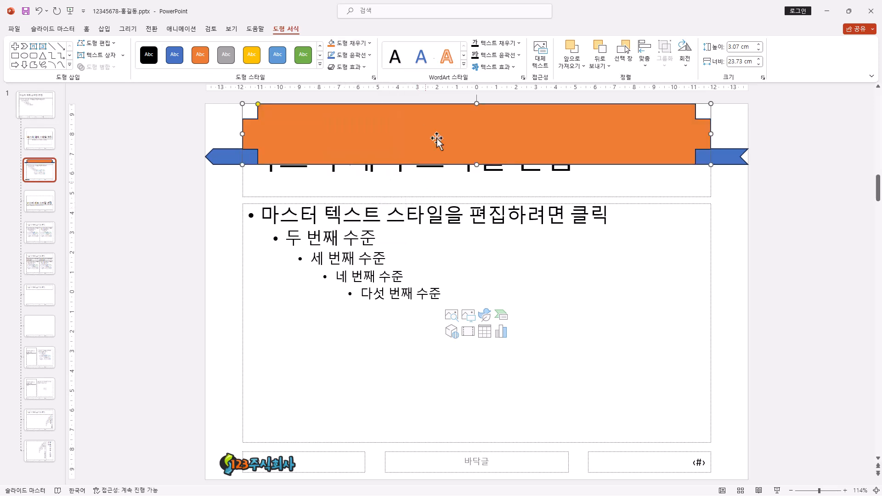
# - Fill the chevron band behind the cross with a lighter tint of the orange theme color
pyautogui.click(226, 158)
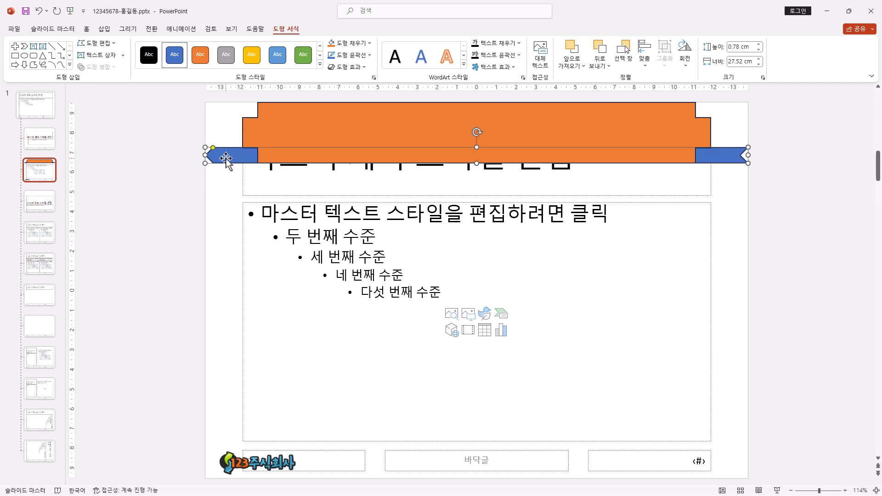
pyautogui.click(370, 44)
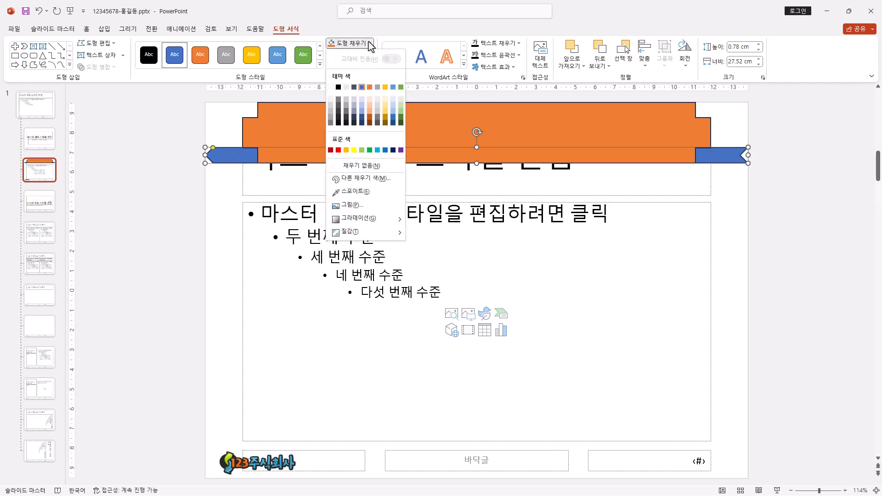
pyautogui.click(369, 106)
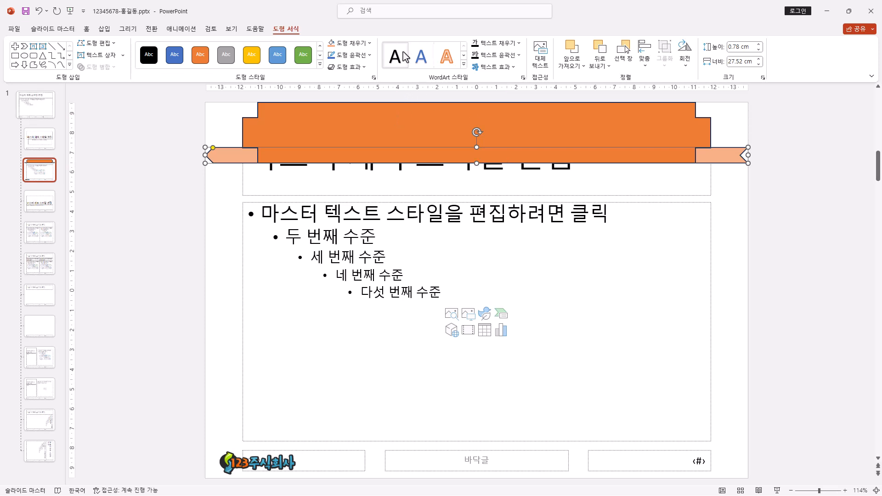
pyautogui.click(371, 42)
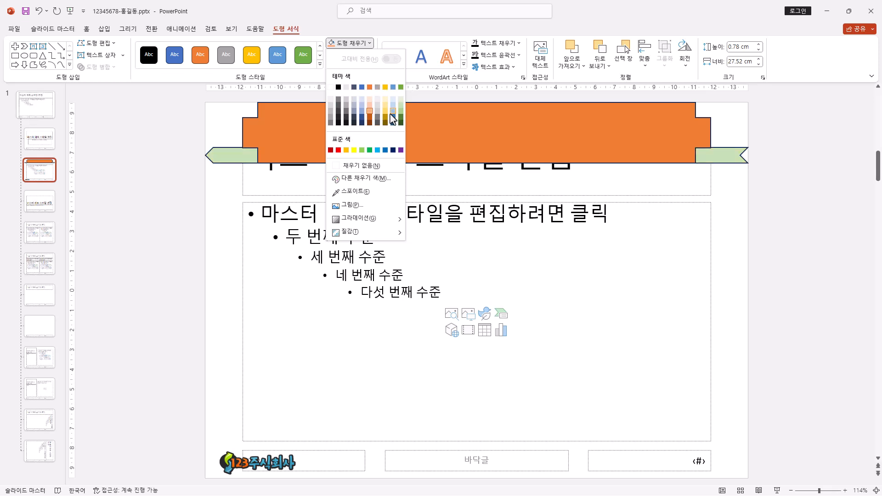
pyautogui.click(550, 123)
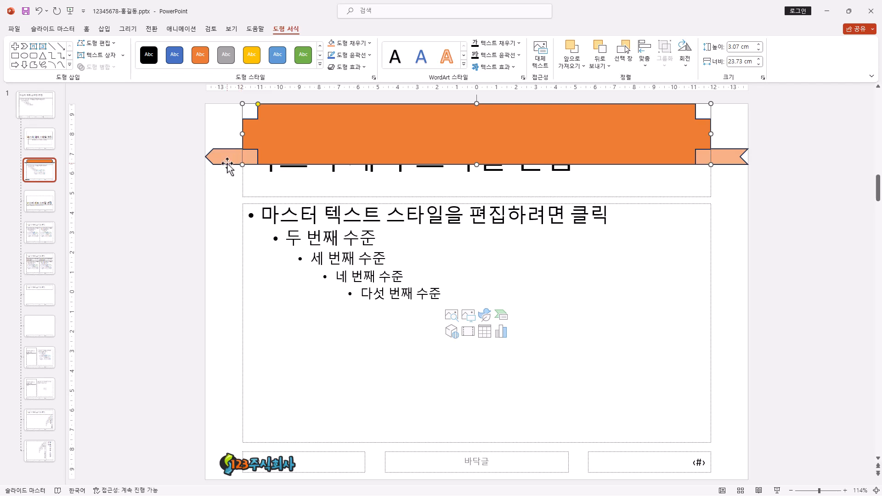
# - Remove the outlines of both the cross and the chevron shapes with 윤곽선 없음
pyautogui.click(157, 187)
pyautogui.moveTo(854, 68); pyautogui.dragTo(854, 68)
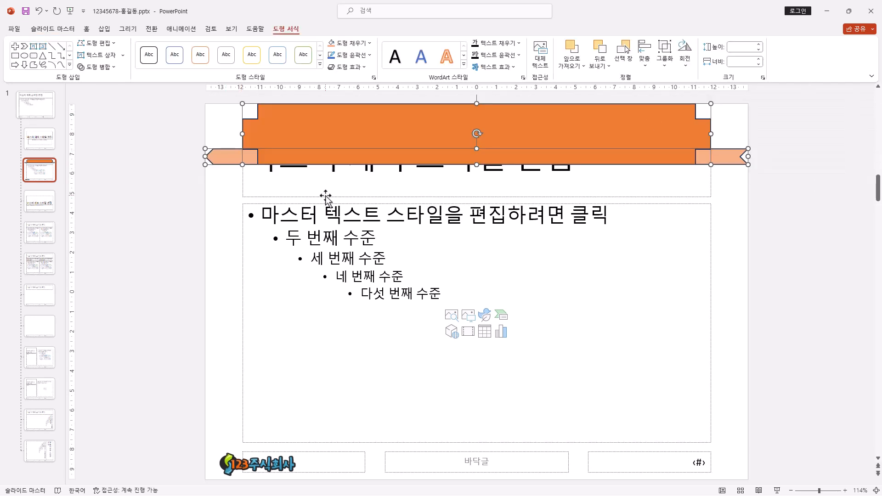
pyautogui.click(223, 193)
pyautogui.click(338, 141)
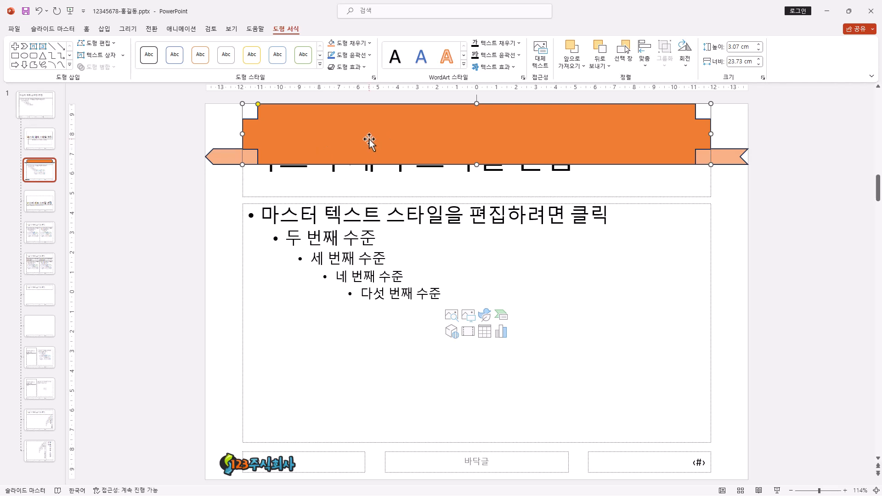
pyautogui.keyDown('ctrl'); pyautogui.click(224, 159); pyautogui.keyUp('ctrl')
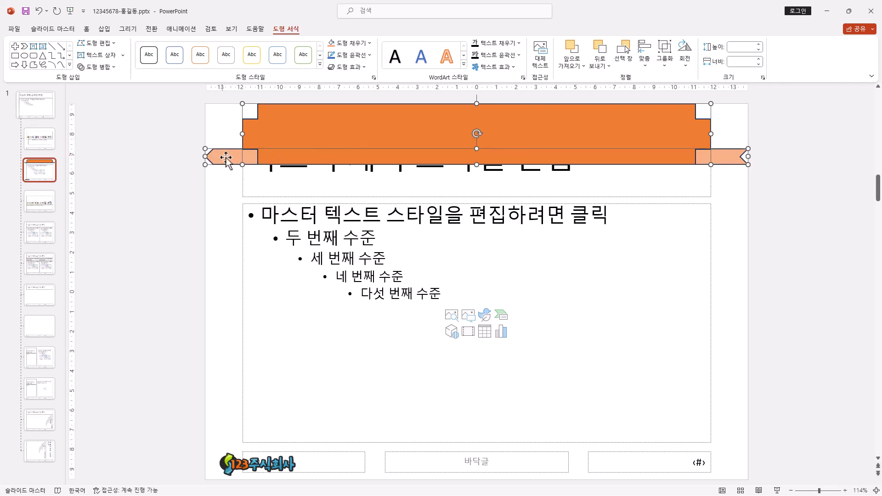
pyautogui.click(365, 55)
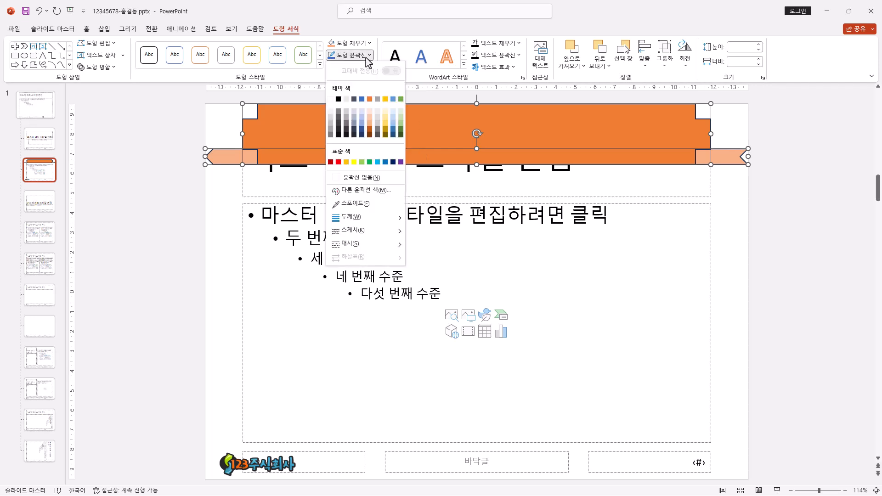
pyautogui.click(364, 179)
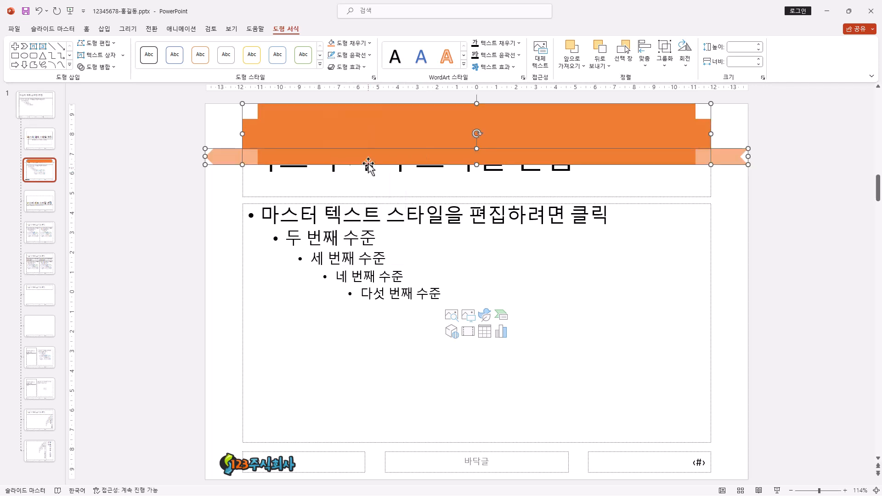
pyautogui.click(228, 190)
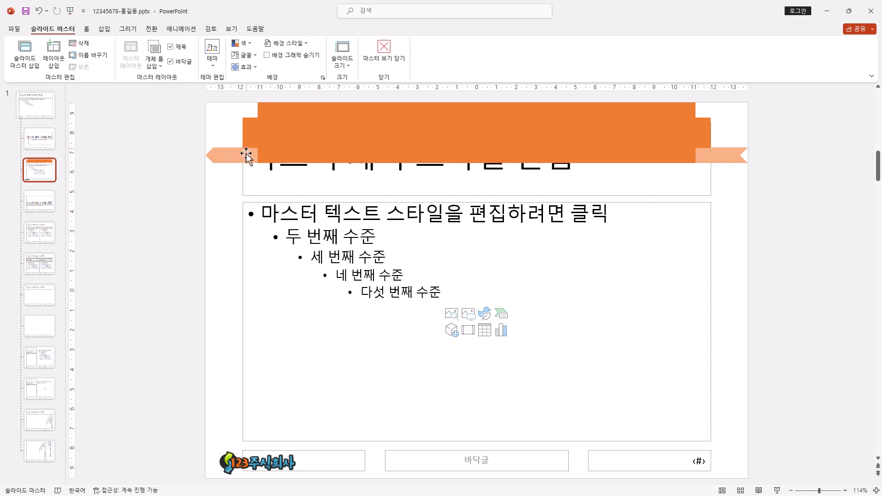
# - Bring the title placeholder to the front and resize it to about 3.07 cm high so it covers the orange cross
pyautogui.click(415, 197)
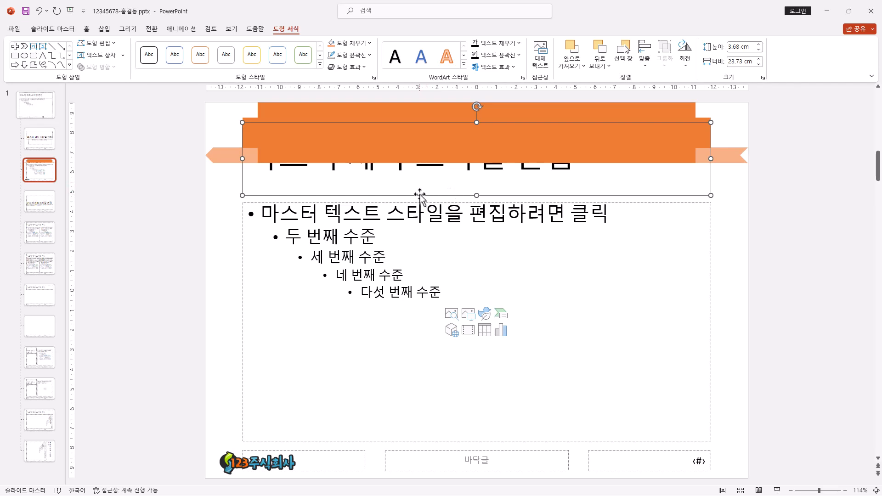
pyautogui.rightClick(419, 195)
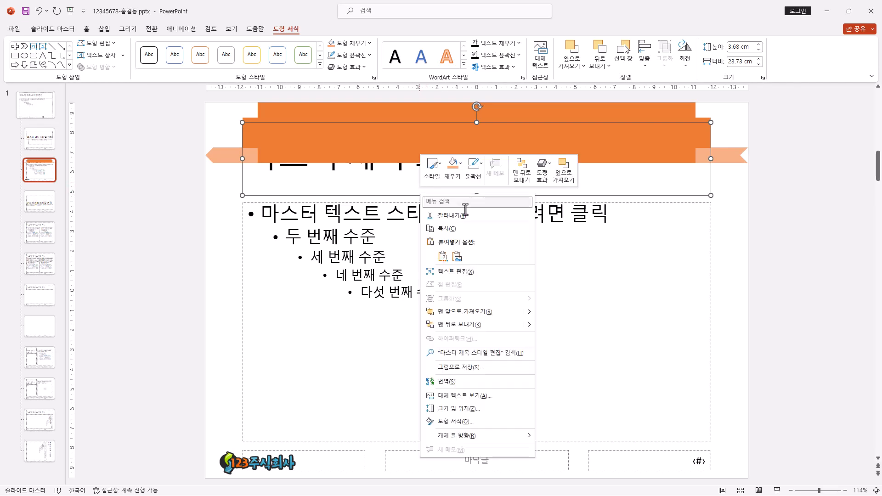
pyautogui.click(466, 315)
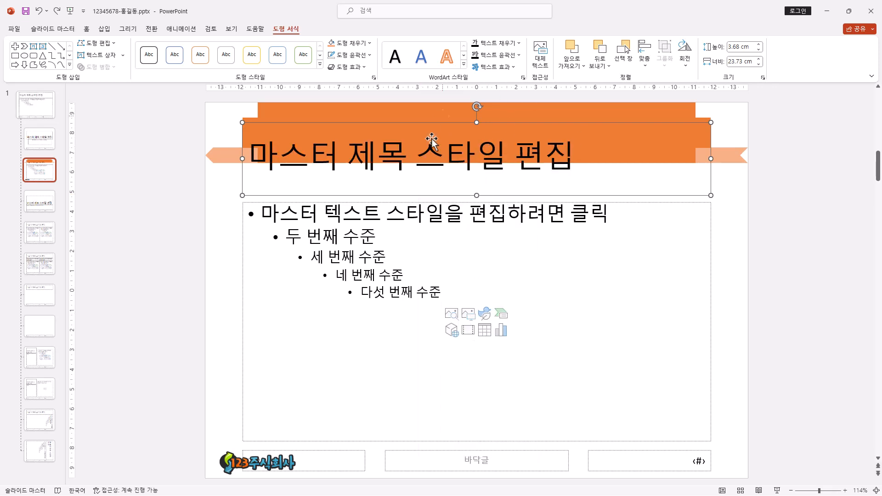
pyautogui.moveTo(476, 121); pyautogui.dragTo(476, 103)
pyautogui.moveTo(476, 186); pyautogui.dragTo(476, 164)
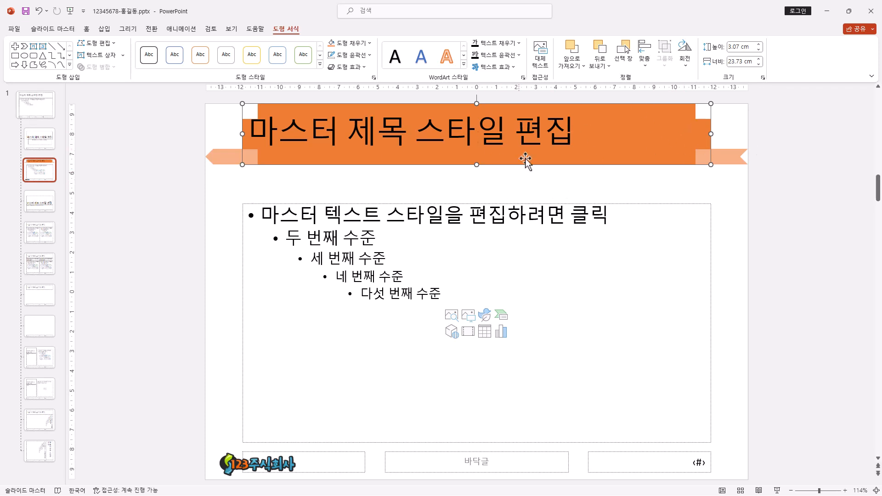
# - Center the title placeholder's text horizontally, keeping its vertical alignment at 중간
pyautogui.click(87, 29)
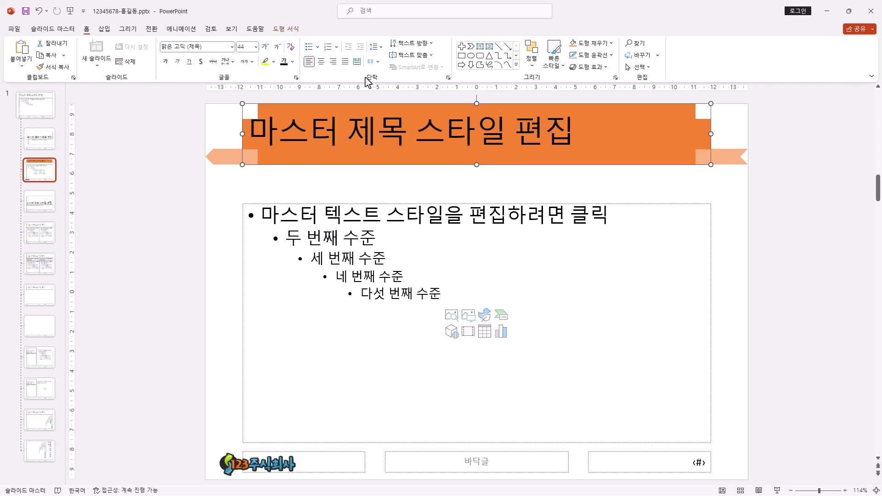
pyautogui.click(321, 61)
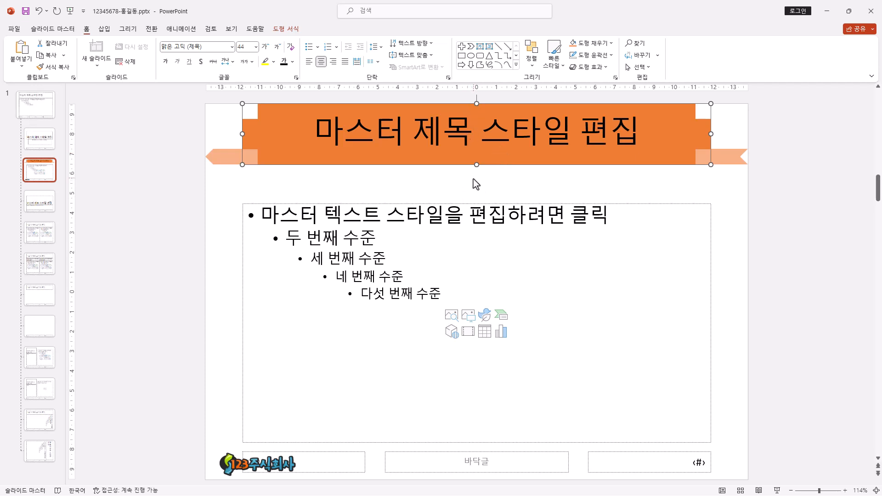
pyautogui.click(421, 55)
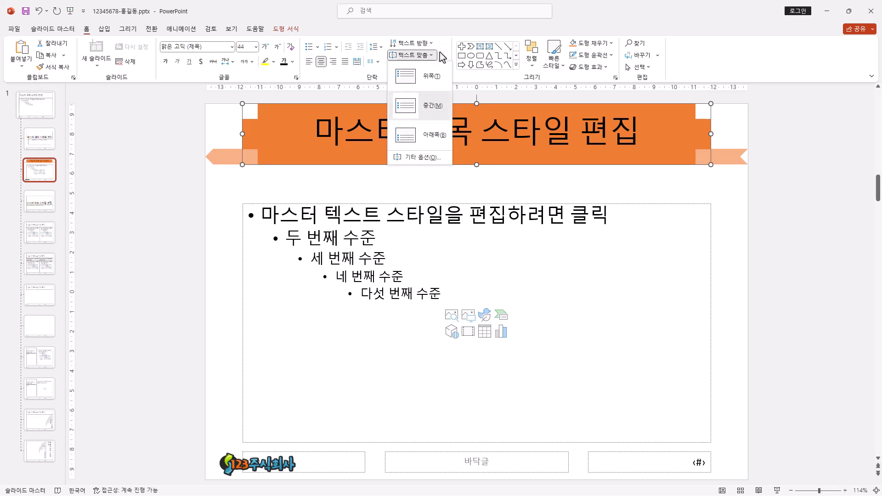
pyautogui.click(434, 29)
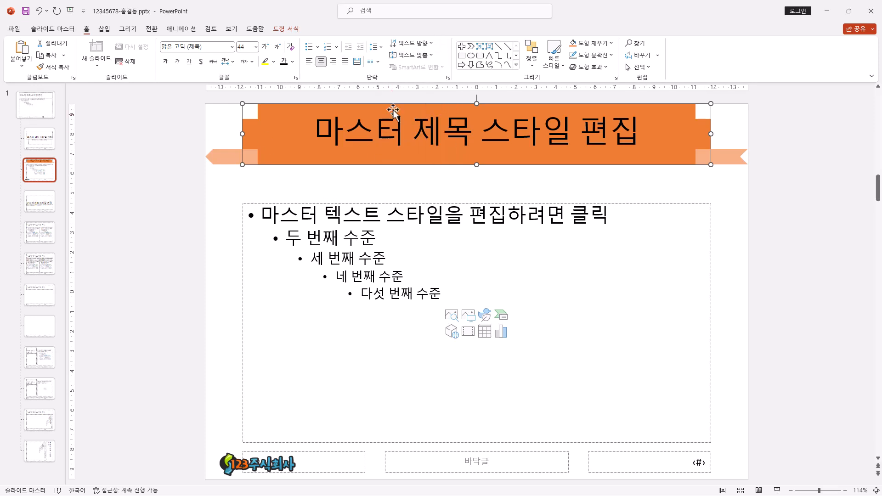
pyautogui.click(232, 47)
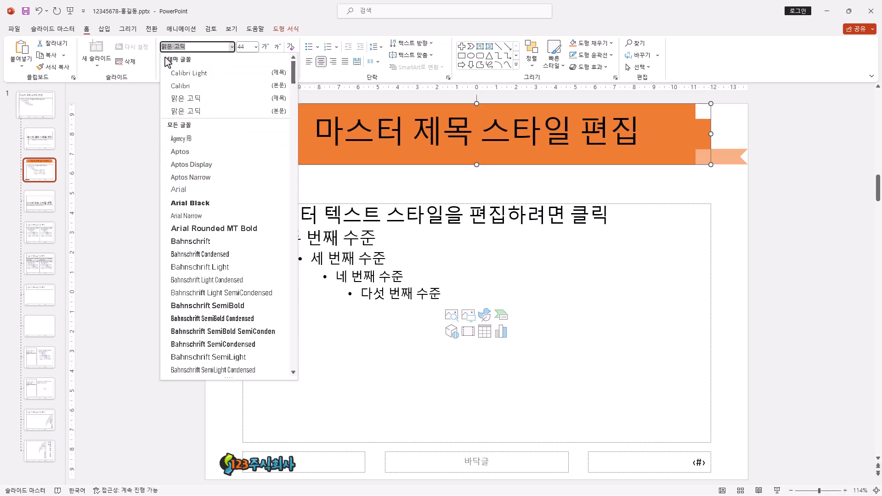
pyautogui.moveTo(293, 75); pyautogui.dragTo(306, 47)
pyautogui.click(256, 14)
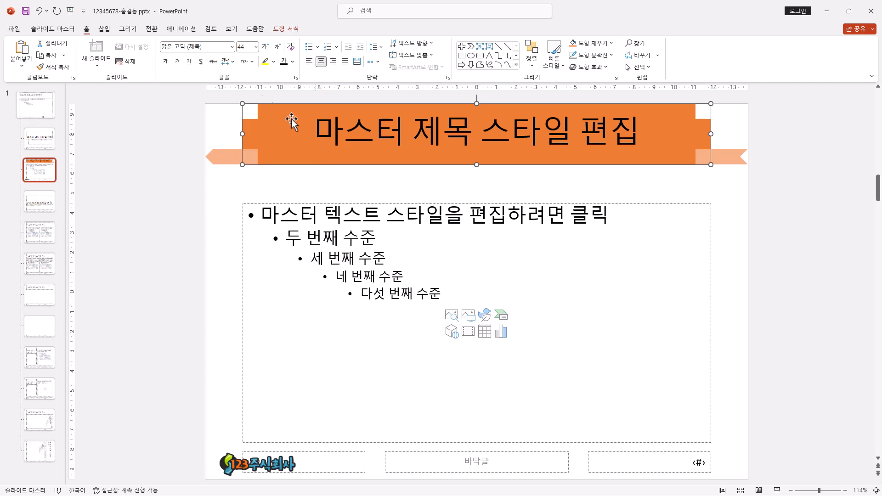
# - Try the fonts 굴림 and 돋움 on the title placeholder's text
pyautogui.click(213, 47)
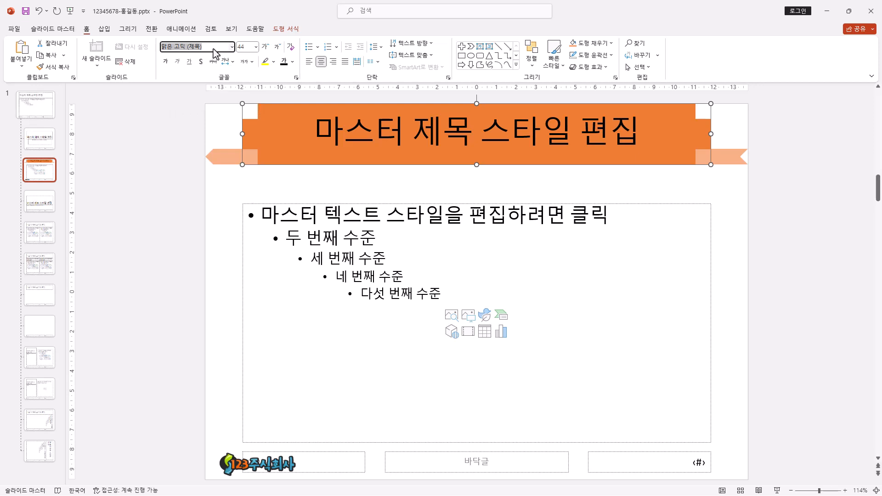
pyautogui.write('굴림')
pyautogui.press('Return')
pyautogui.click(182, 48)
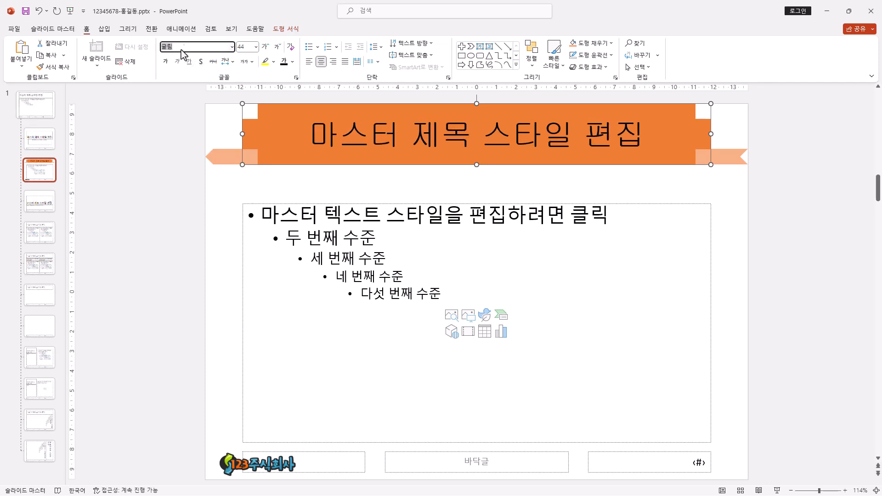
pyautogui.write('돋움')
pyautogui.press('Return')
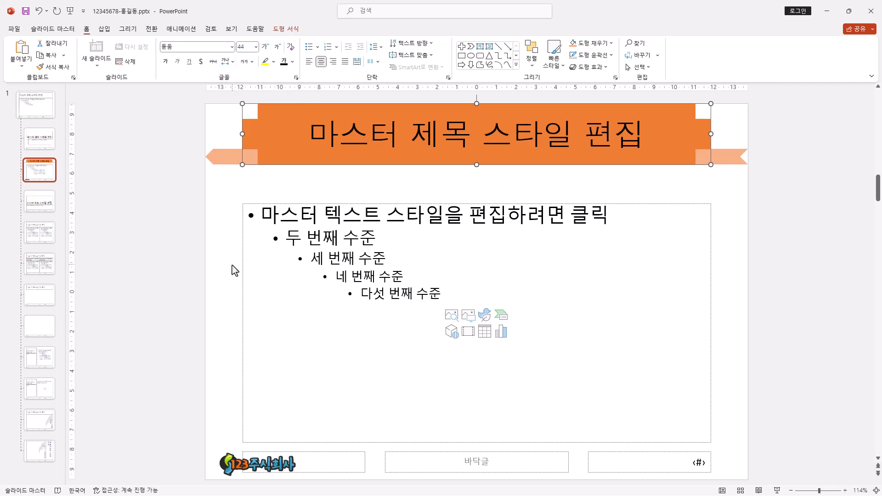
# - Set the title placeholder's font to 궁서
pyautogui.click(180, 46)
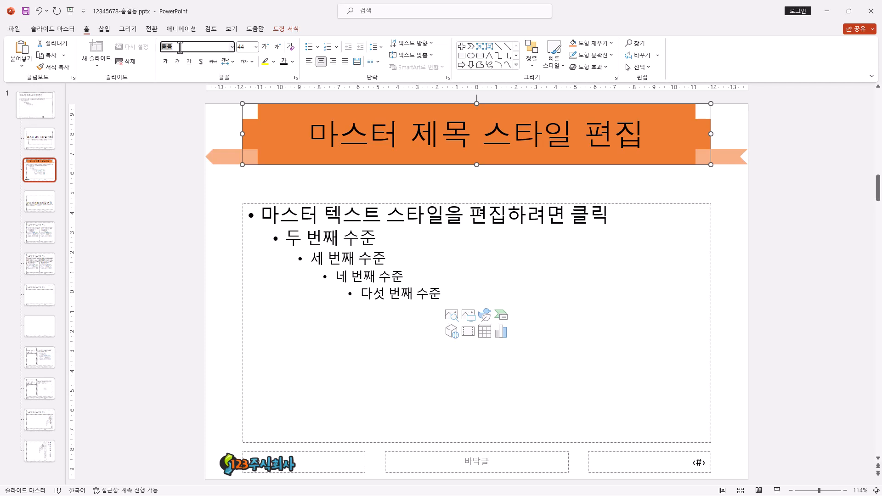
pyautogui.write('궁서')
pyautogui.press('Return')
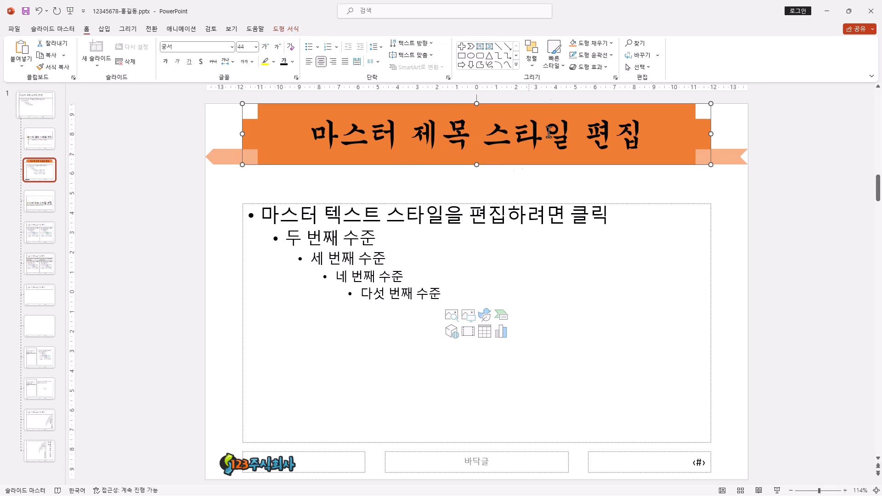
pyautogui.click(231, 47)
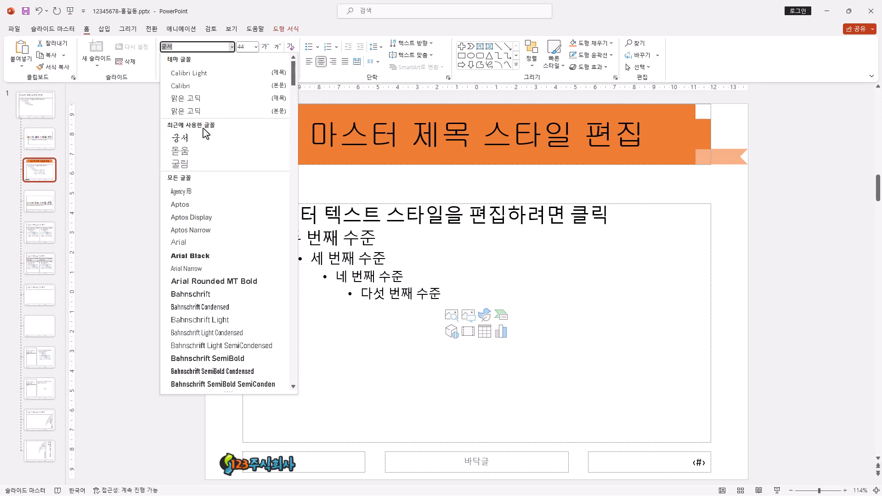
pyautogui.click(187, 140)
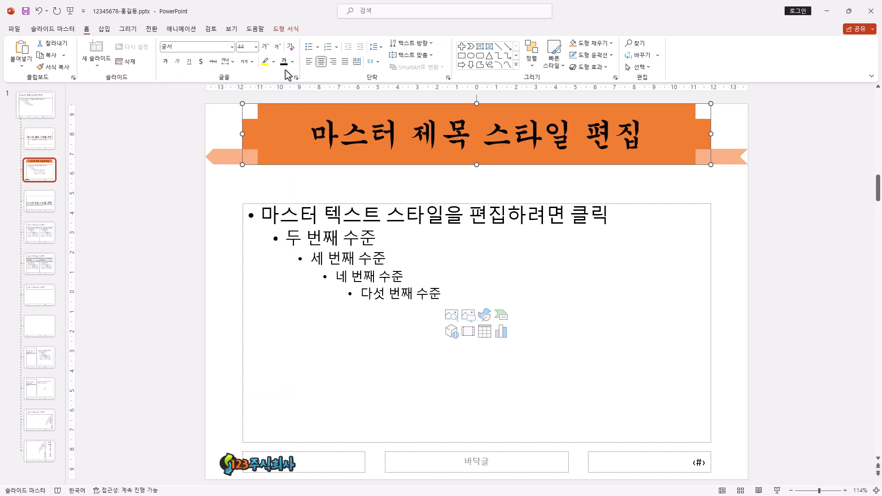
# - Reduce the title placeholder's font size to 40 and color its text white
pyautogui.click(255, 46)
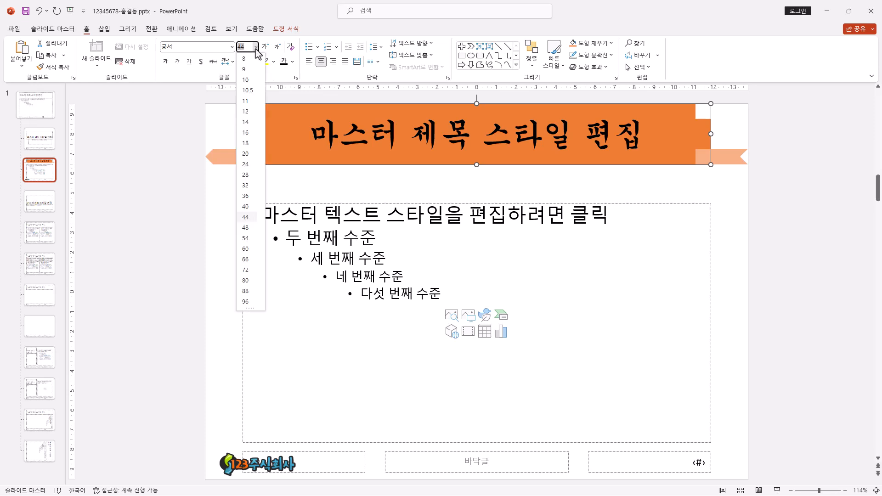
pyautogui.click(252, 20)
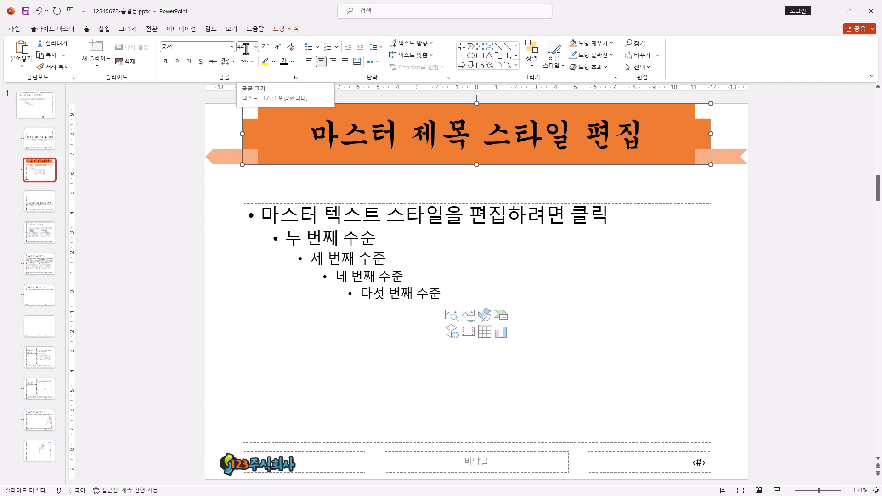
pyautogui.click(278, 48)
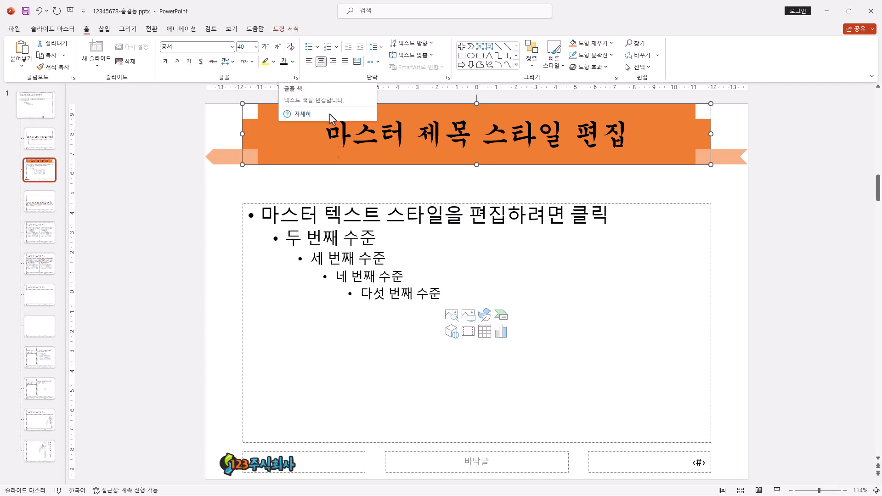
pyautogui.click(294, 64)
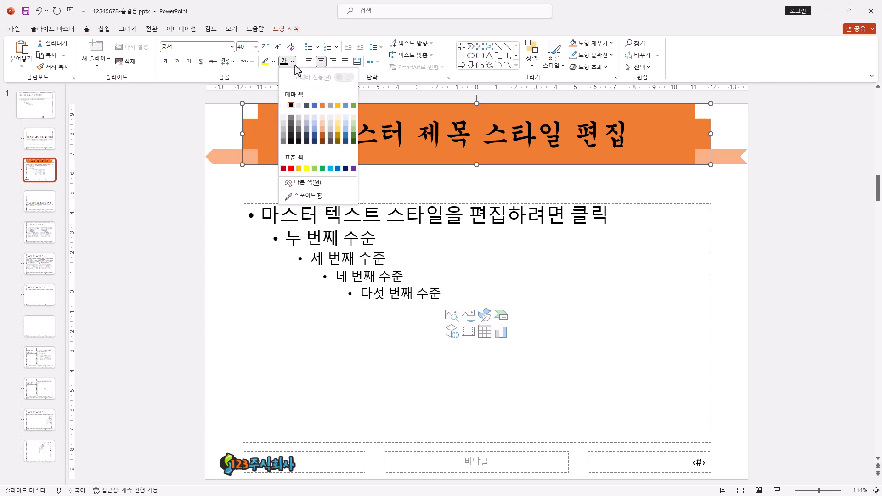
pyautogui.click(284, 106)
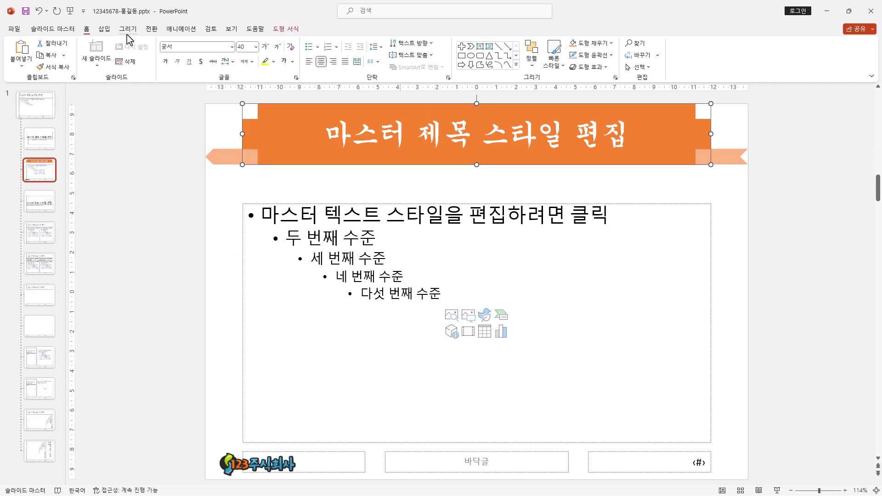
# - Enable 슬라이드 번호 in the header and footer settings, hide it on the title slide, and apply this to all slides
pyautogui.click(104, 29)
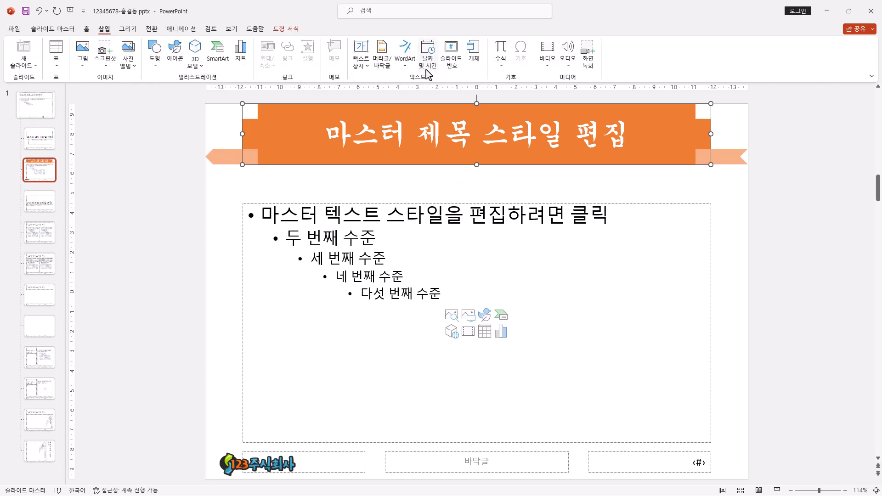
pyautogui.click(382, 62)
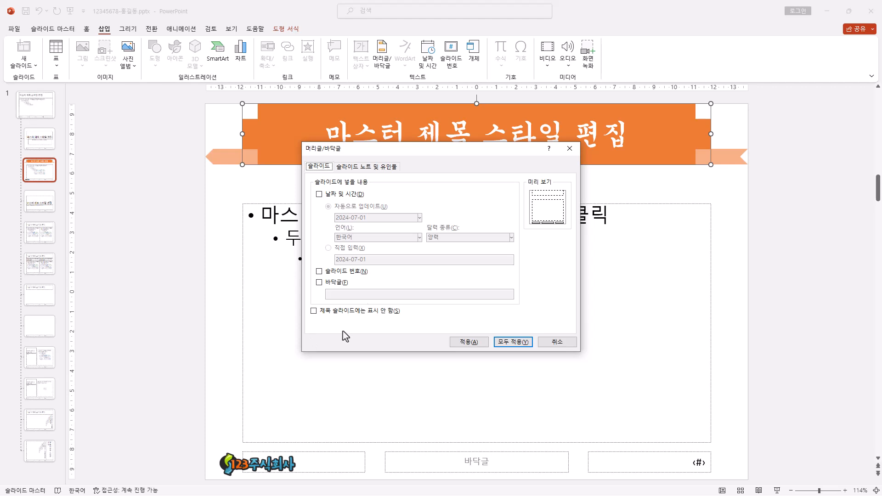
pyautogui.click(319, 271)
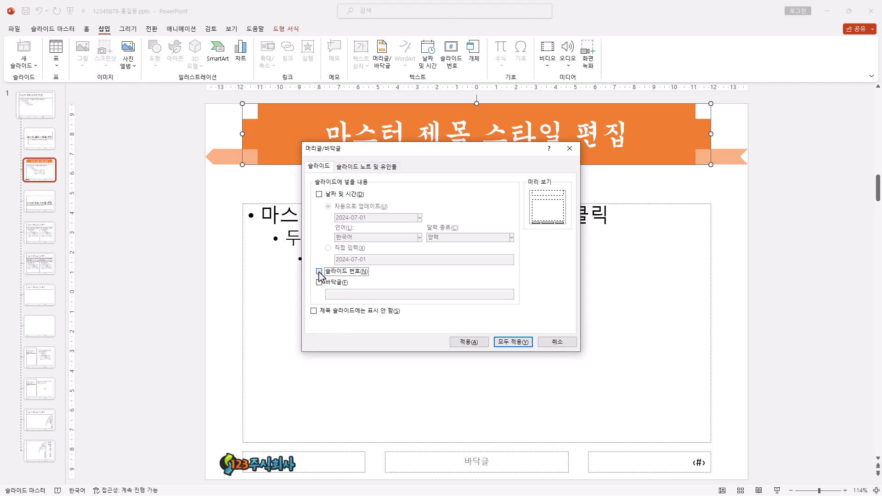
pyautogui.click(314, 310)
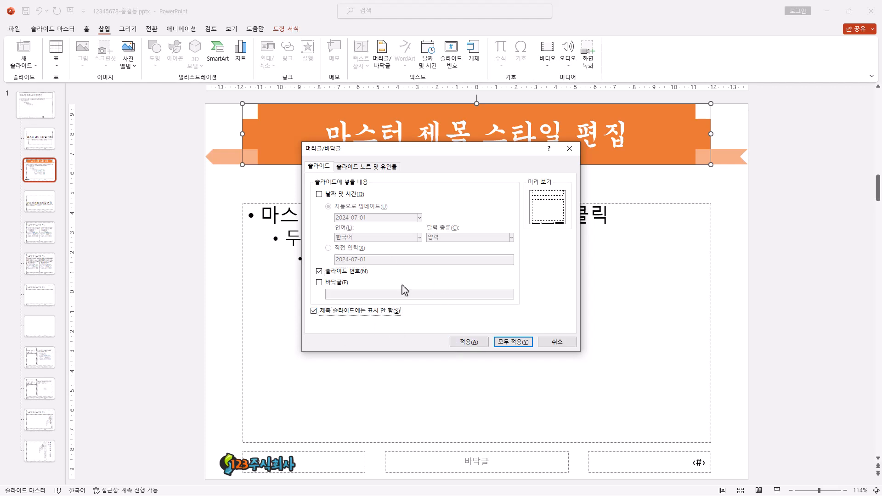
pyautogui.click(513, 342)
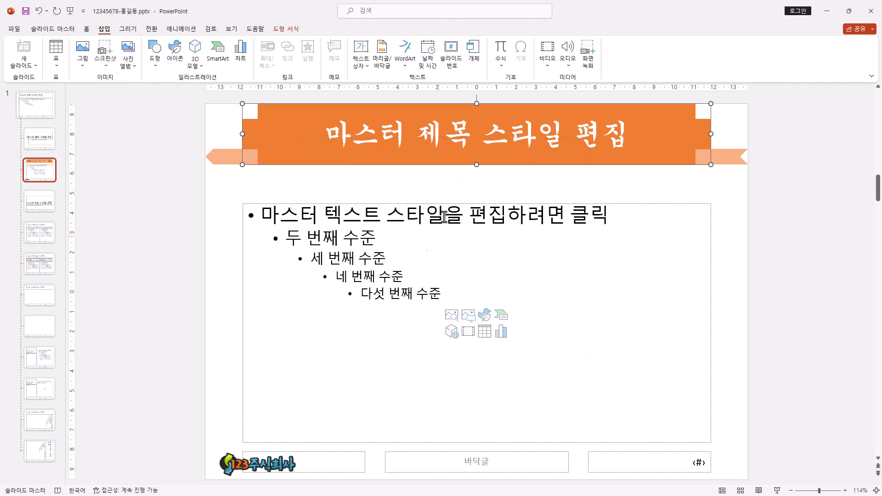
# - Close the slide master view and return to normal slide editing
pyautogui.click(55, 29)
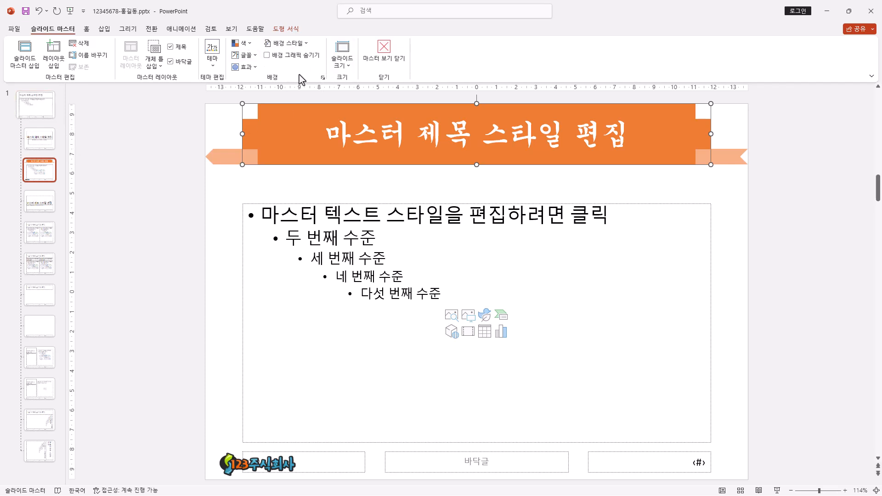
pyautogui.click(51, 176)
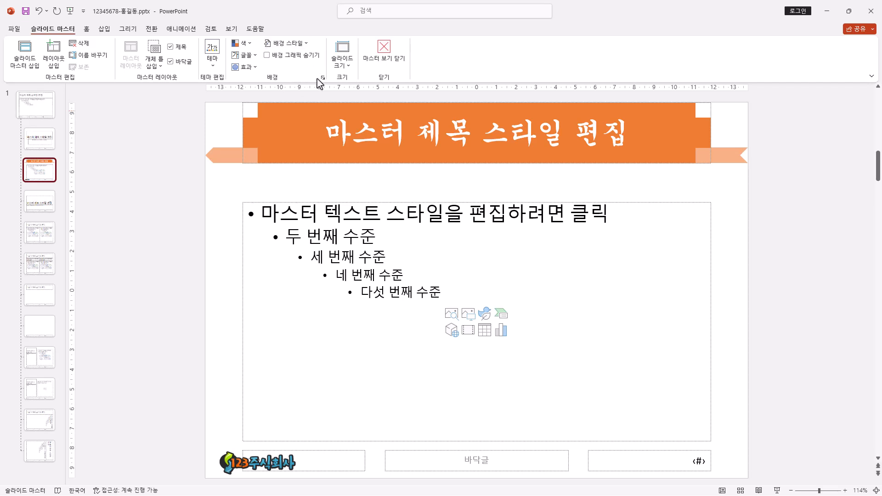
pyautogui.click(388, 65)
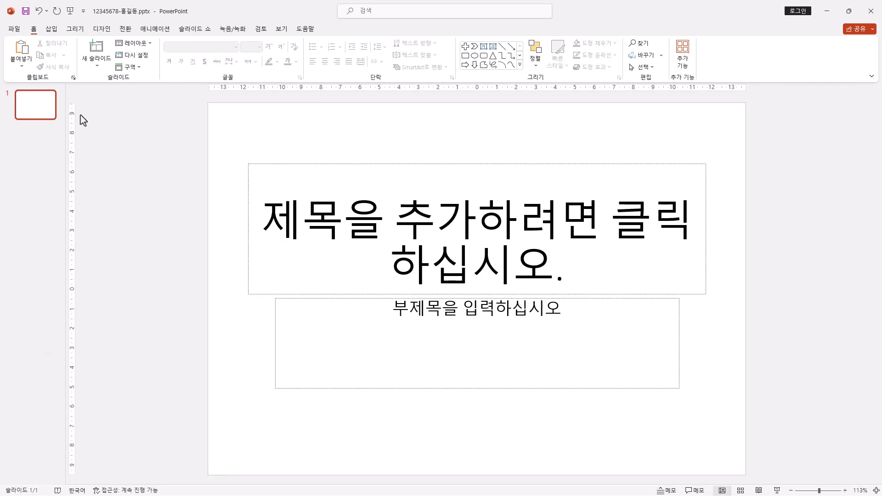
# - Add five new slides with the 제목 및 내용 layout after the title slide
pyautogui.click(49, 114)
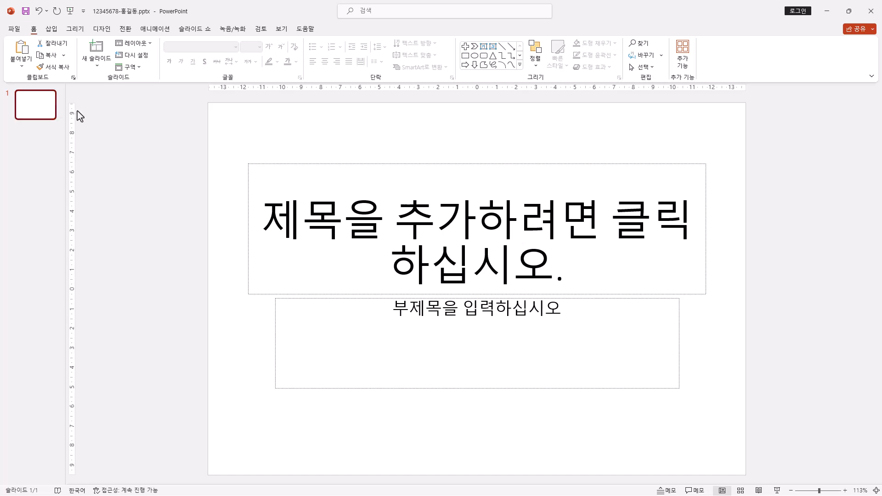
pyautogui.hotkey('ctrl', 'm')
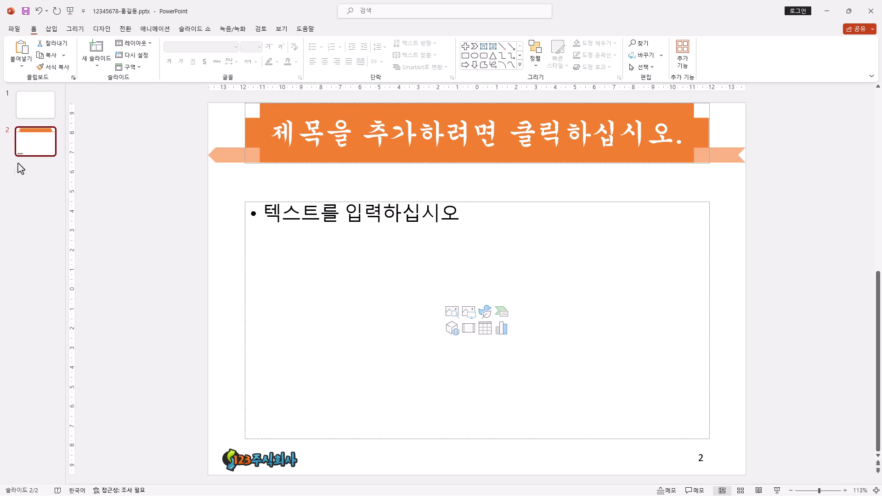
pyautogui.click(153, 49)
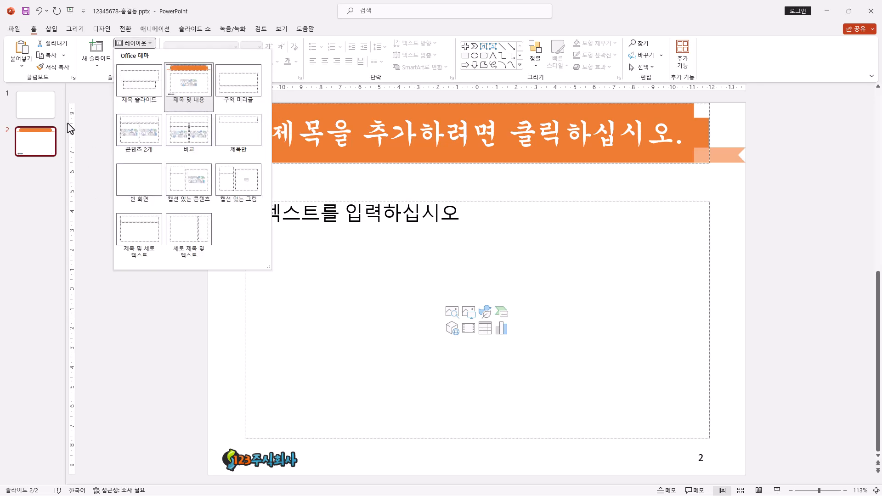
pyautogui.click(230, 12)
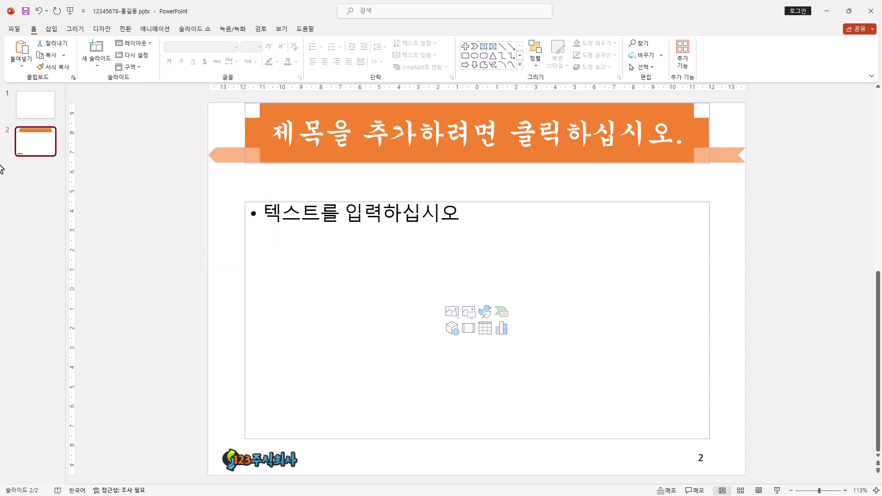
pyautogui.hotkey('ctrl', 'm')
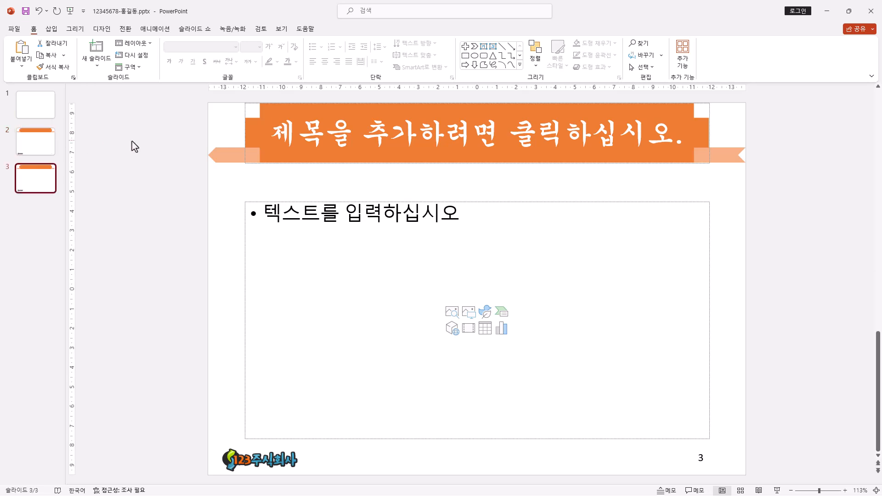
pyautogui.hotkey('ctrl', 'm')
pyautogui.hotkey('ctrl', 'm')
pyautogui.hotkey('ctrl', 'm')
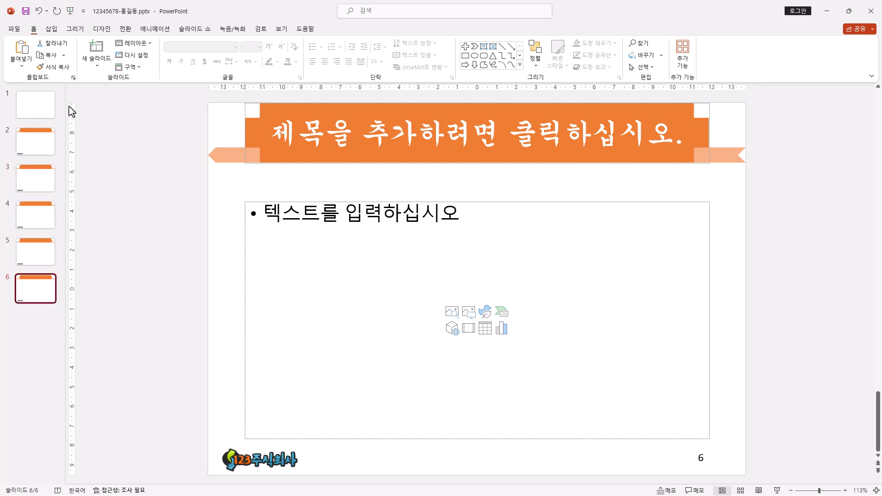
# - Delete both the title and subtitle placeholders from slide 1
pyautogui.click(37, 103)
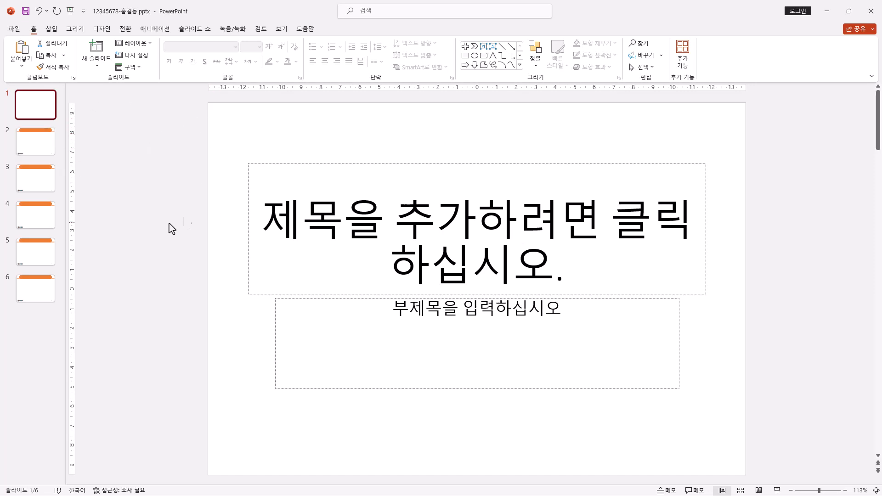
pyautogui.click(232, 134)
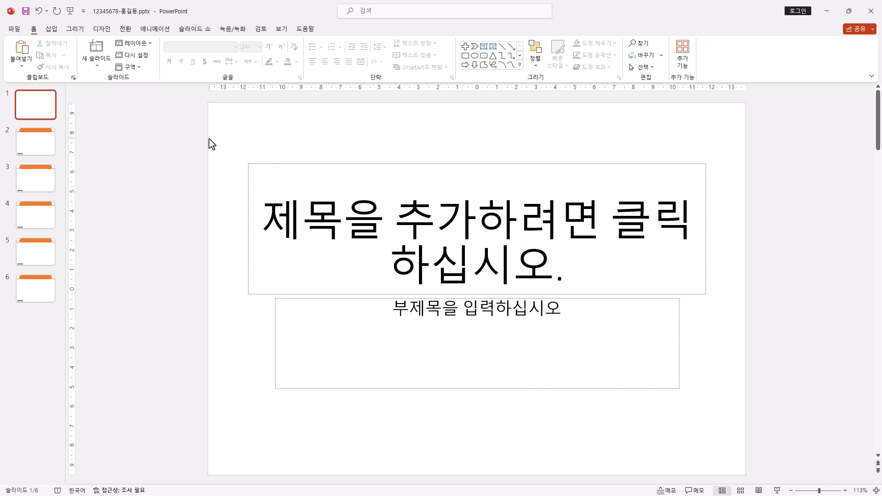
pyautogui.moveTo(214, 133); pyautogui.dragTo(754, 448)
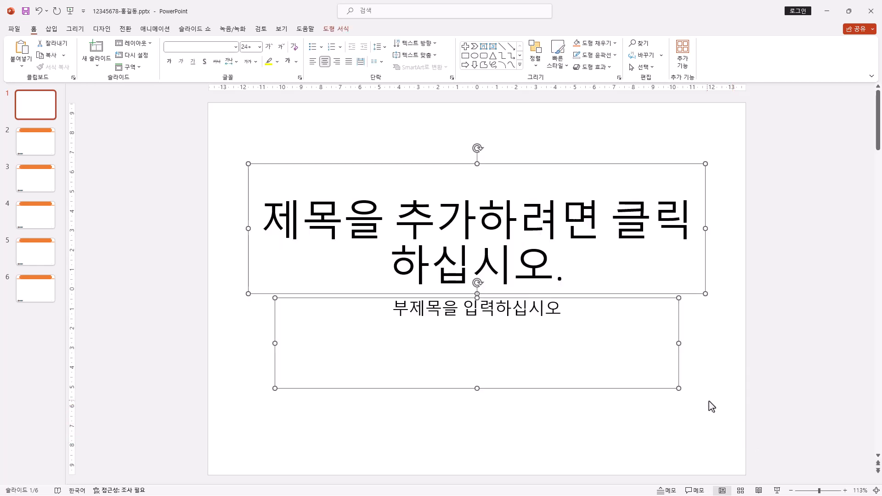
pyautogui.press('Delete')
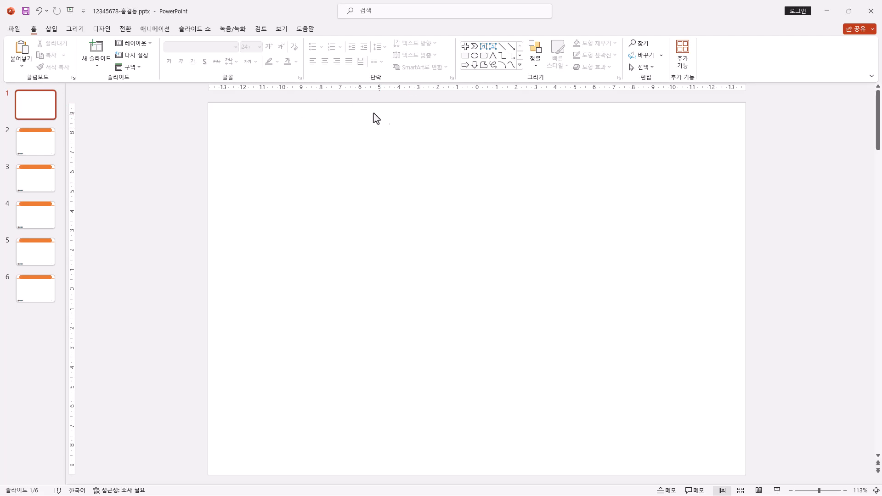
# - Draw a plaque shape about 19.05 cm high and 13.22 cm wide, flush with the left edge of slide 1 at full slide height
pyautogui.click(287, 31)
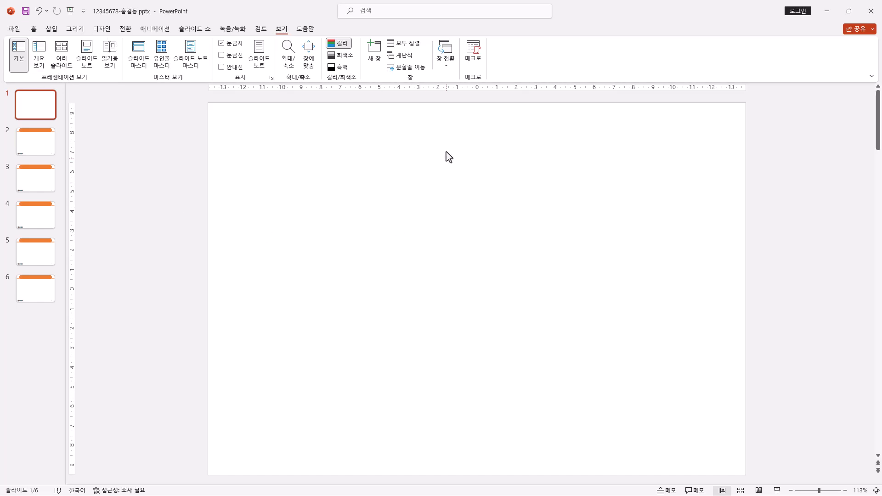
pyautogui.click(51, 31)
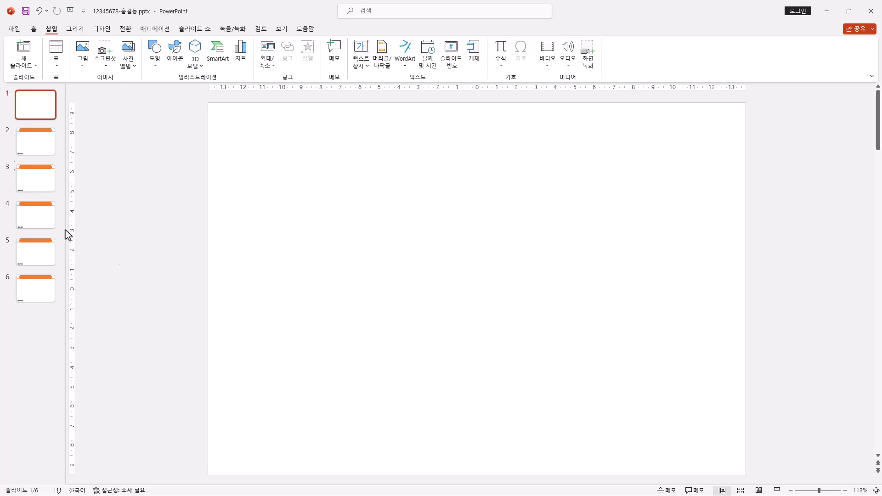
pyautogui.click(161, 68)
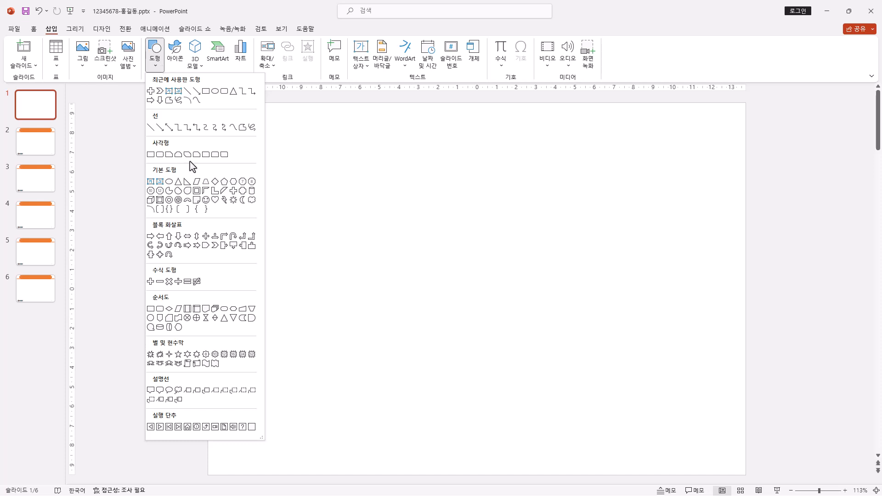
pyautogui.click(245, 196)
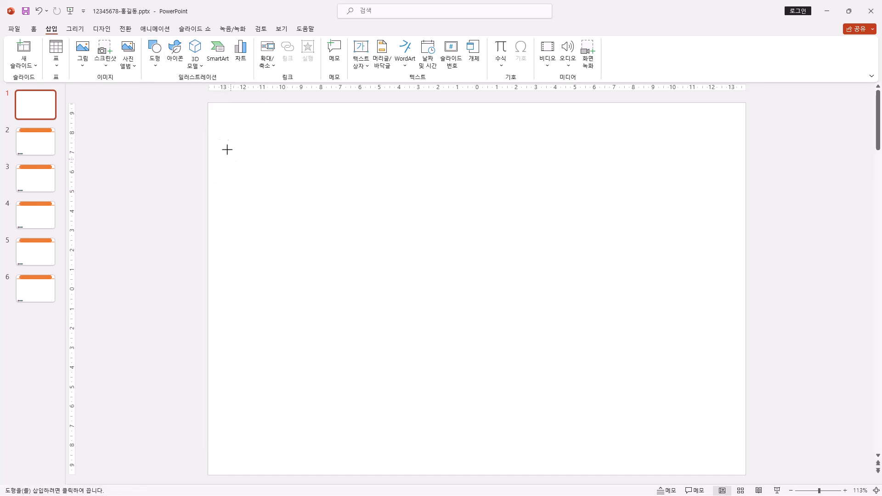
pyautogui.moveTo(208, 103); pyautogui.dragTo(459, 486)
pyautogui.moveTo(334, 103); pyautogui.dragTo(382, 205)
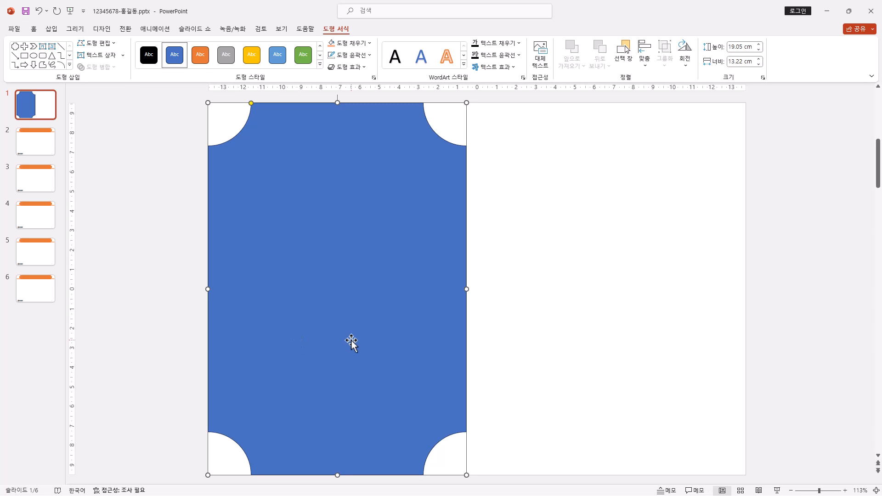
# - Fill the plaque shape on slide 1 with the picture 그림3.jpg from the ITQ Picture folder
pyautogui.rightClick(349, 150)
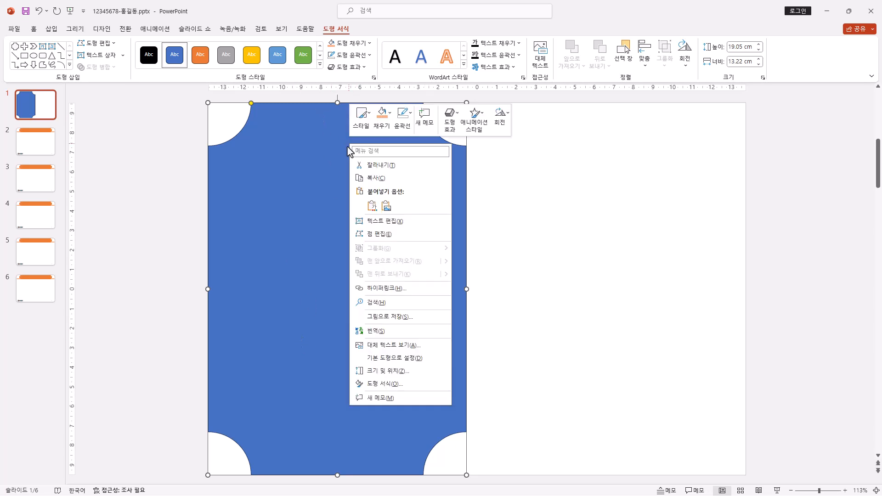
pyautogui.click(413, 386)
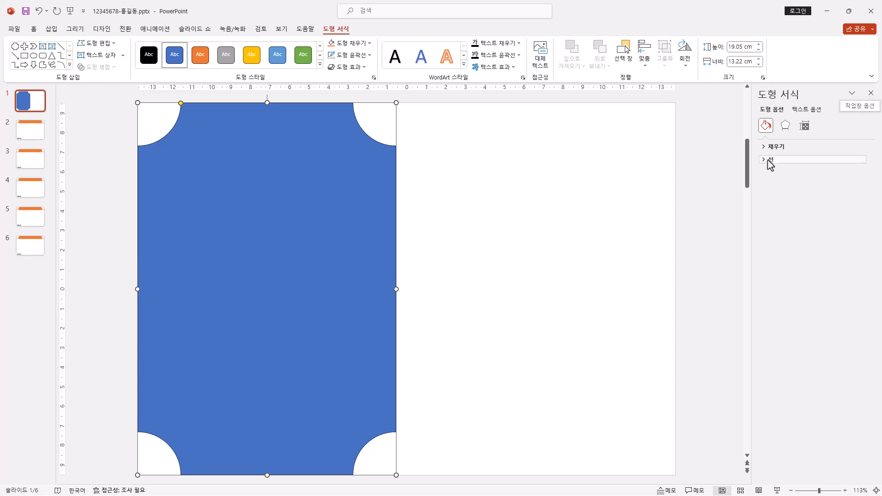
pyautogui.click(766, 148)
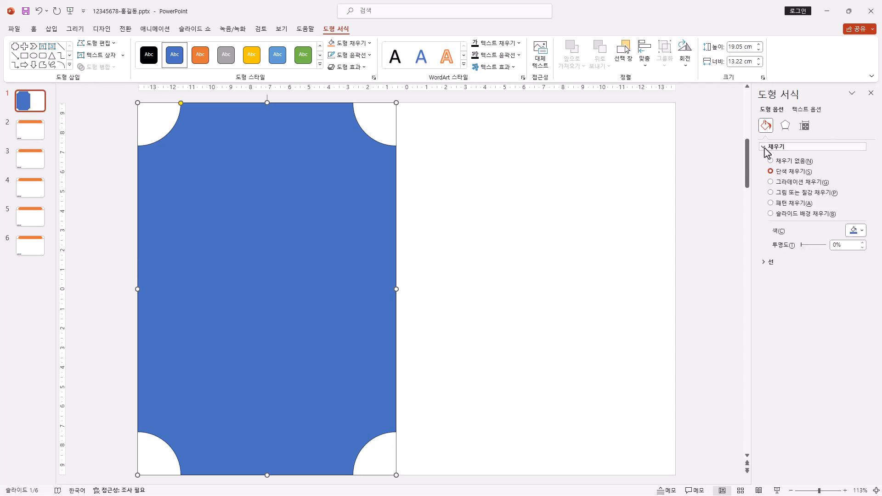
pyautogui.click(781, 193)
pyautogui.click(785, 239)
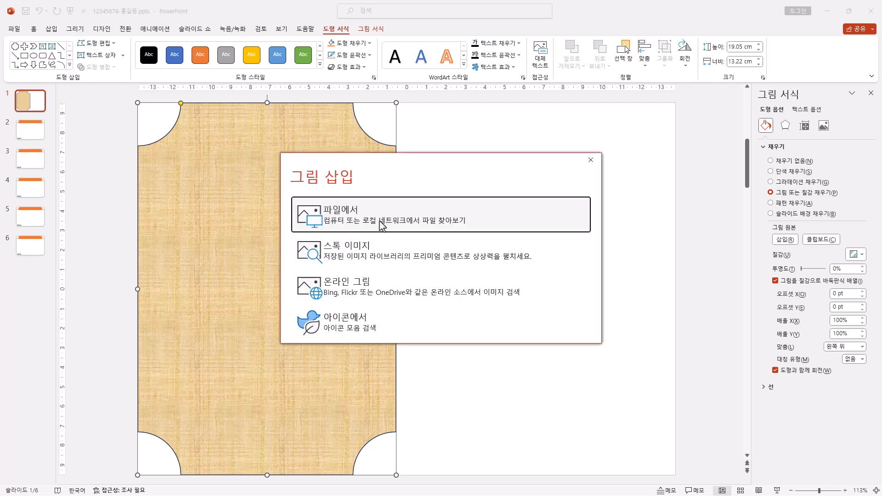
pyautogui.click(379, 225)
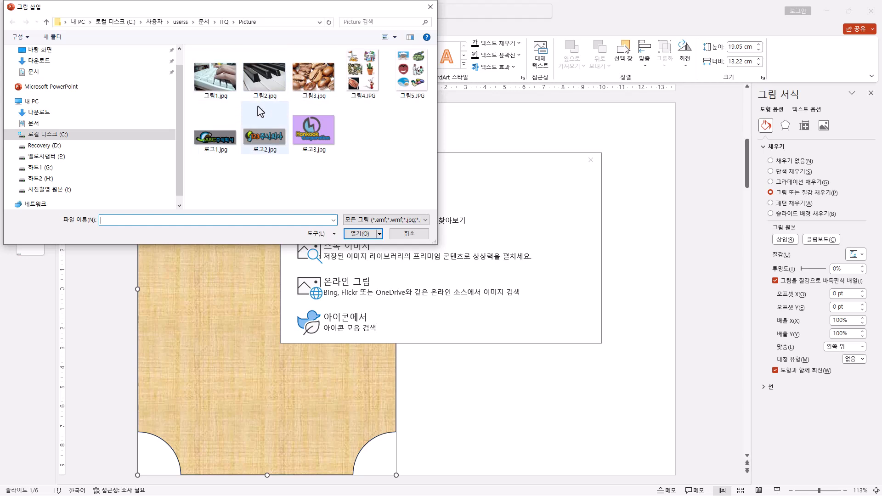
pyautogui.click(326, 87)
pyautogui.click(360, 234)
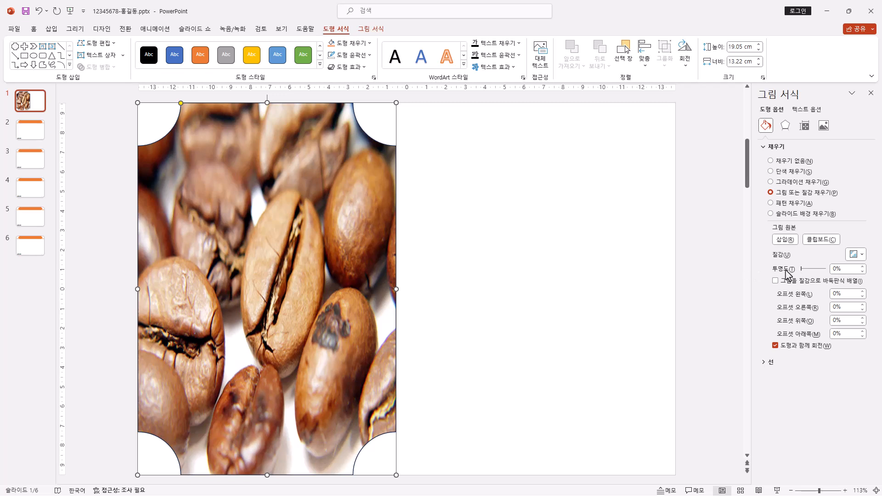
# - Set the transparency of the plaque shape's picture fill to 50%
pyautogui.click(846, 270)
pyautogui.moveTo(846, 270); pyautogui.dragTo(663, 271)
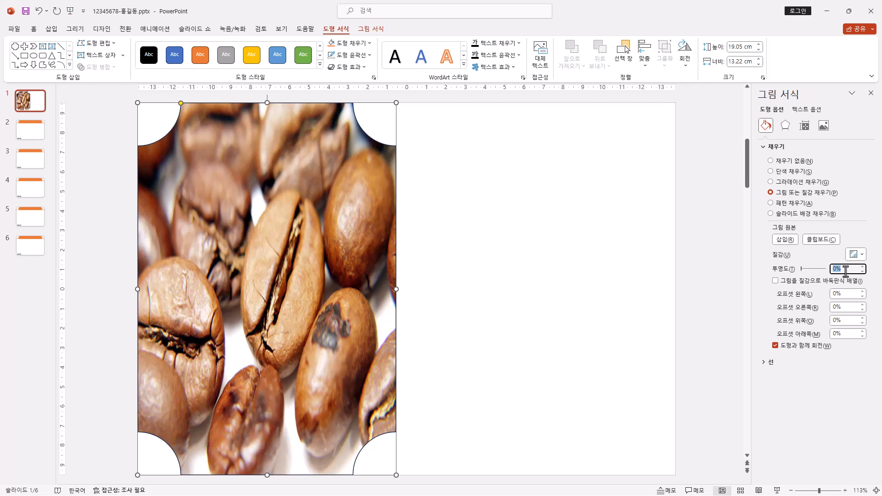
pyautogui.write('50')
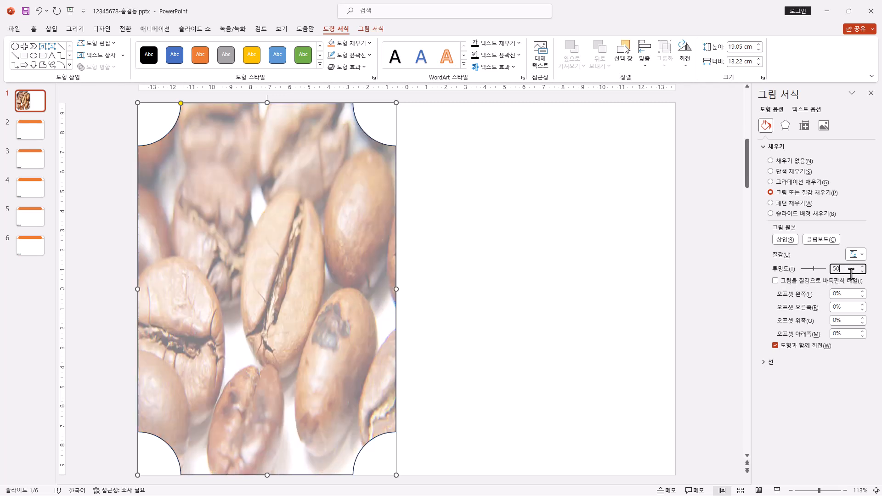
pyautogui.press('Return')
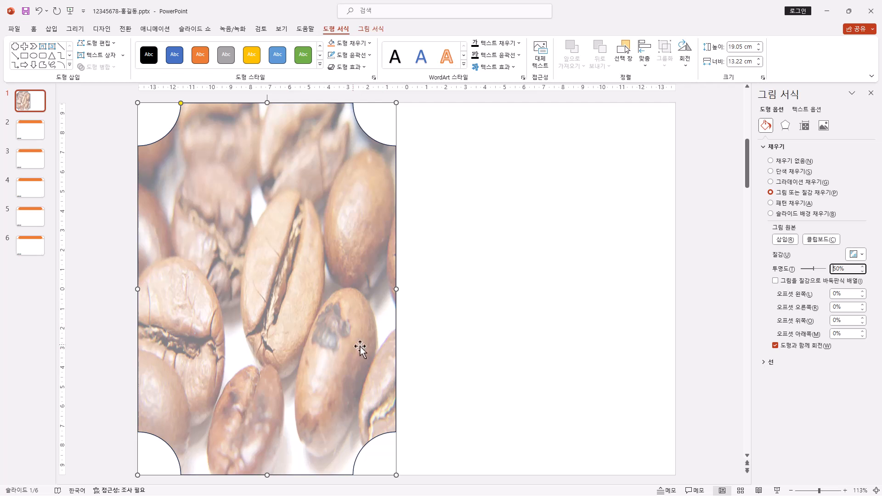
# - Switch the picture fill's transparency to 0% for comparison and back to 50%
pyautogui.doubleClick(840, 269)
pyautogui.write('0')
pyautogui.press('Return')
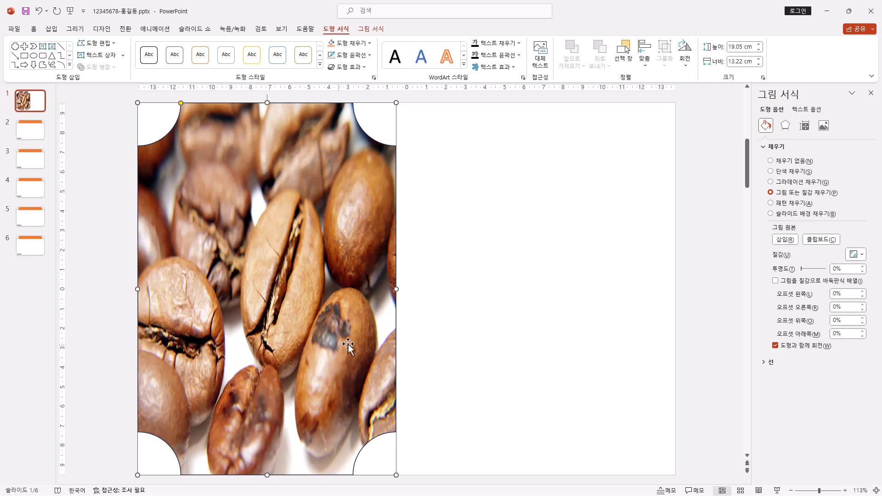
pyautogui.doubleClick(843, 270)
pyautogui.write('50')
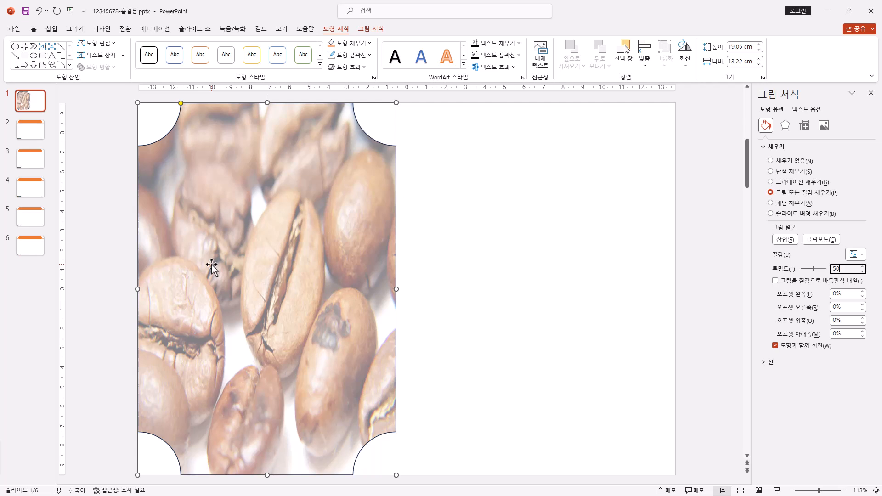
# - Apply a soft edges (부드러운 가장자리) effect to the picture-filled plaque shape
pyautogui.click(287, 262)
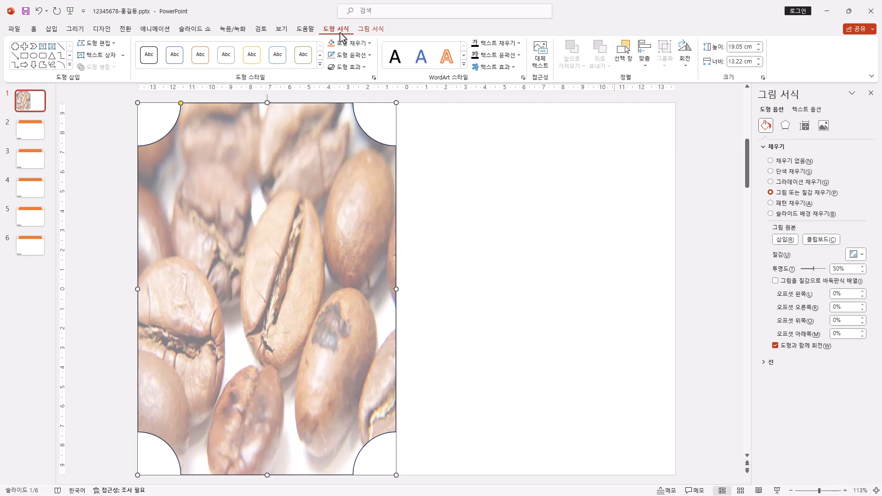
pyautogui.click(364, 69)
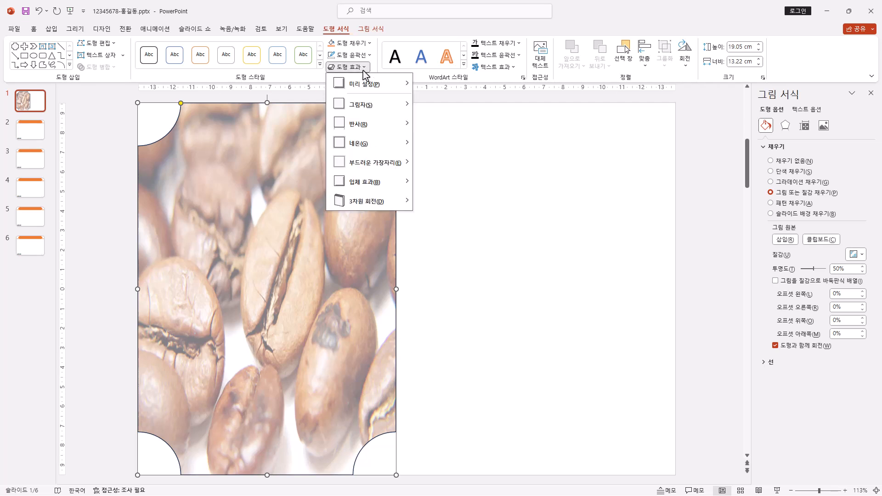
pyautogui.moveTo(392, 162)
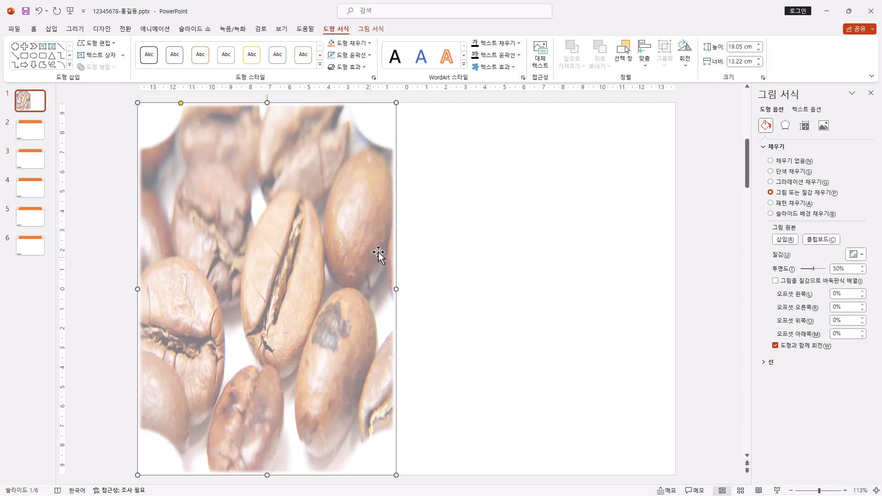
# - Insert blue gradient WordArt with a reflection on slide 1 and enter the text "Multicultural Family"
pyautogui.click(51, 29)
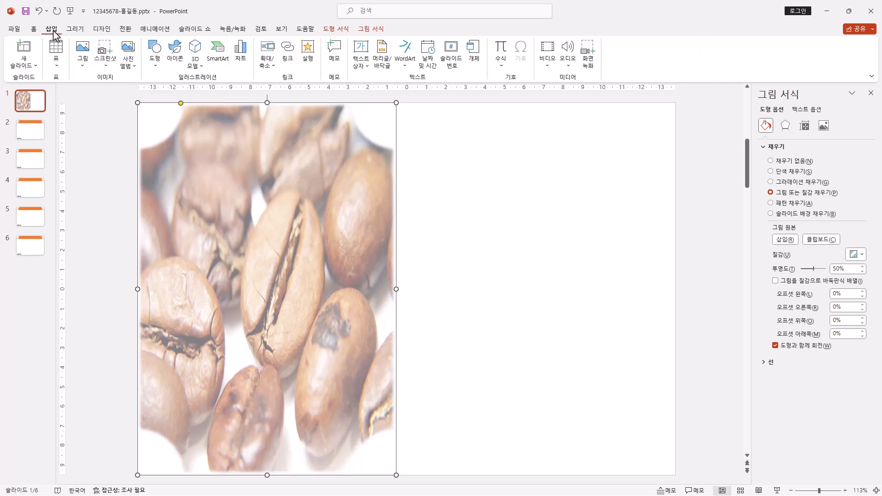
pyautogui.click(412, 62)
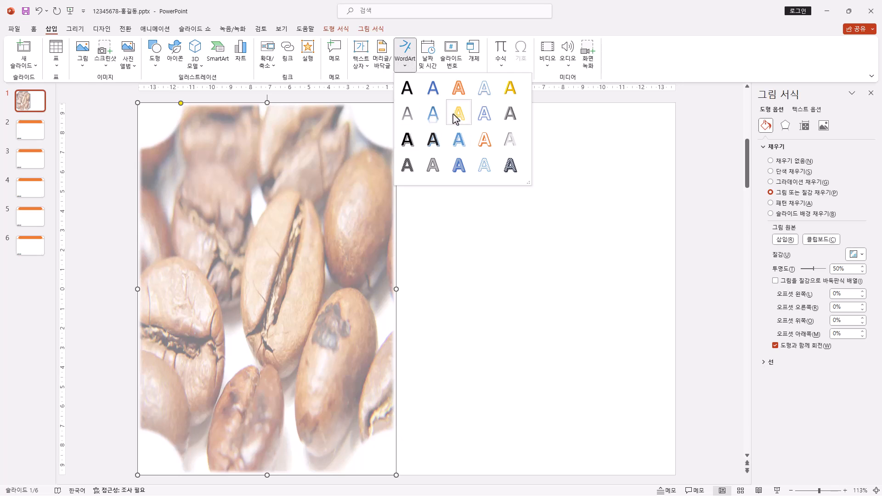
pyautogui.click(438, 124)
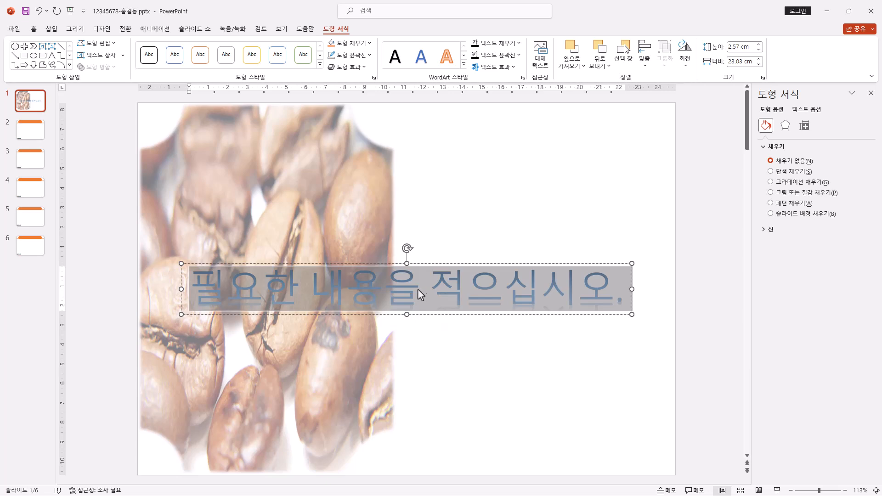
pyautogui.write('Multicultural Family')
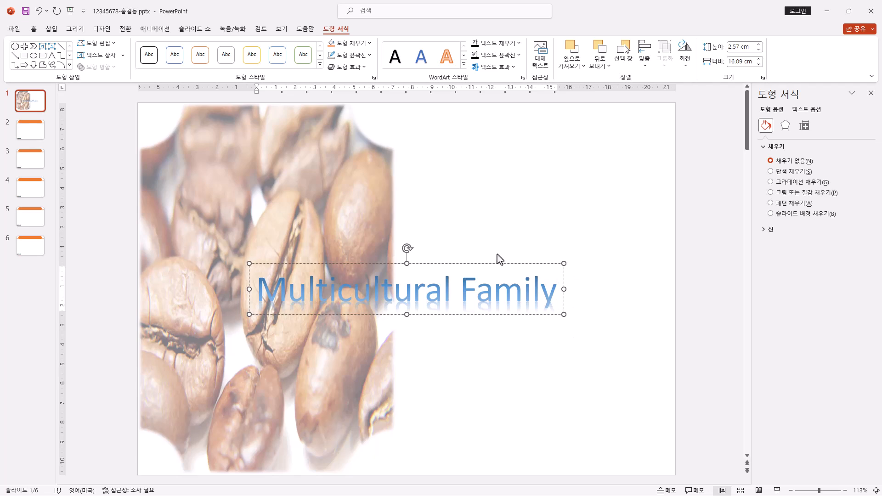
# - Apply the second transform in the first row of the 휘기 (warp) group to the "Multicultural Family" WordArt
pyautogui.click(493, 264)
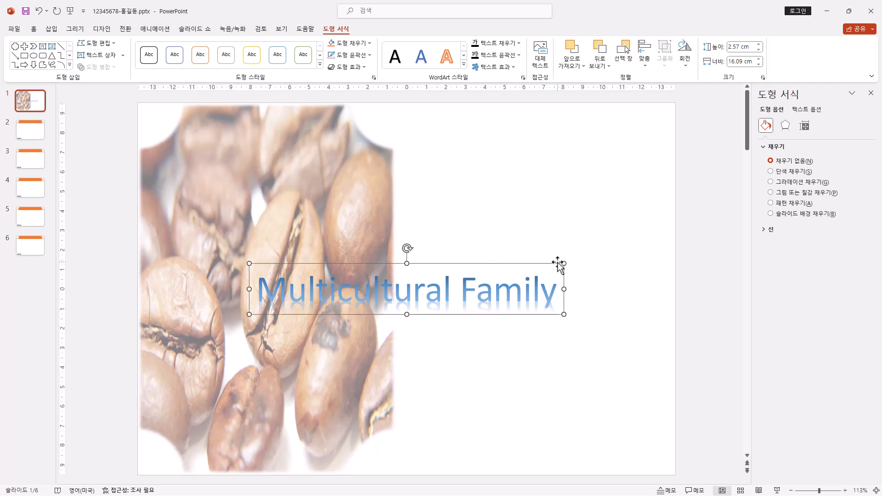
pyautogui.moveTo(257, 294); pyautogui.dragTo(558, 296)
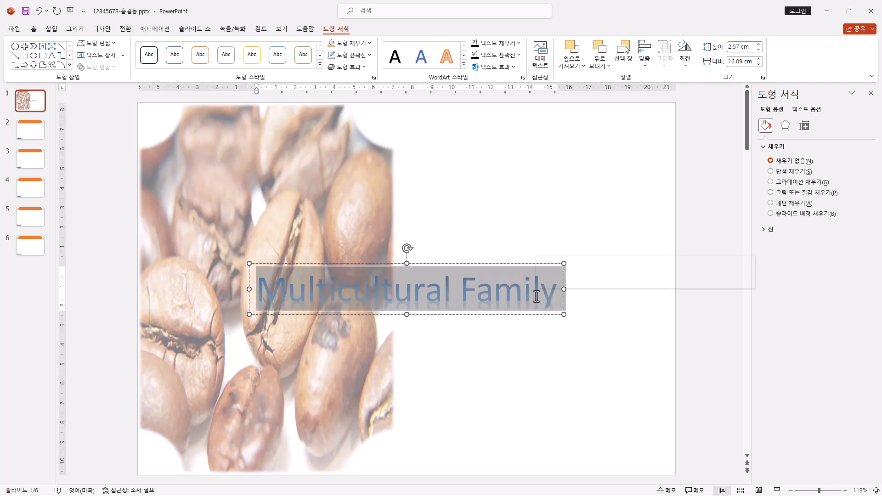
pyautogui.press('Escape')
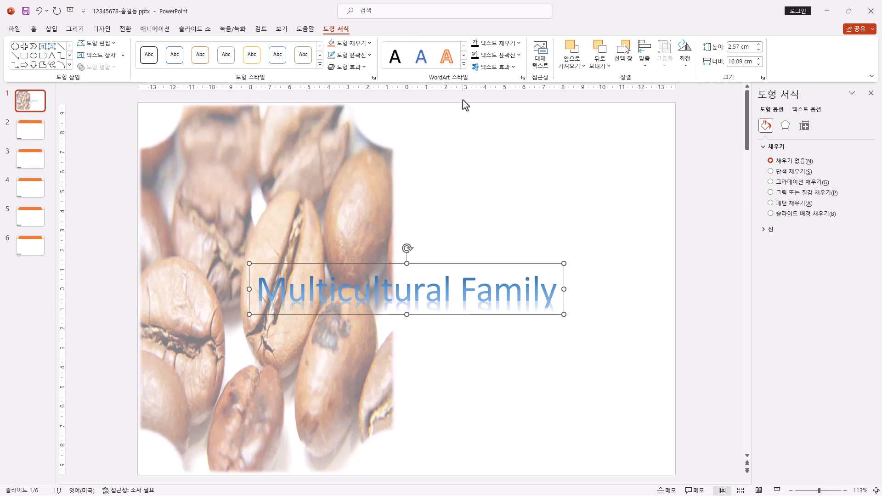
pyautogui.click(513, 67)
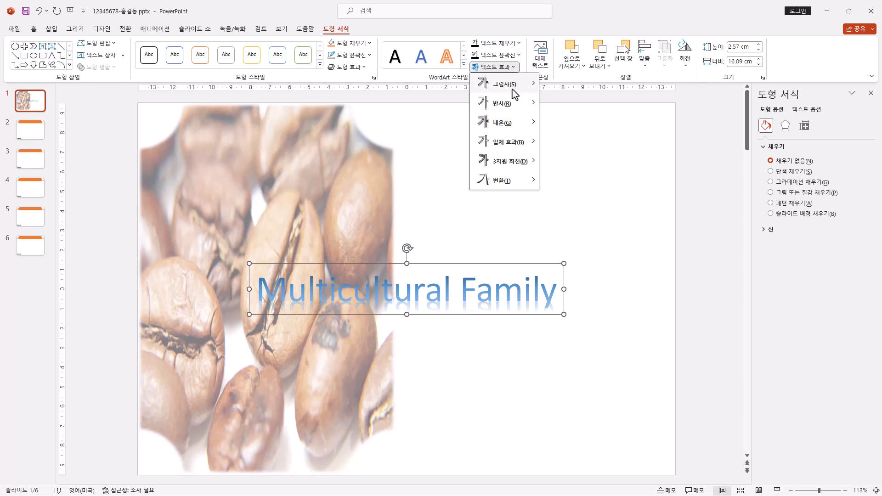
pyautogui.moveTo(513, 186)
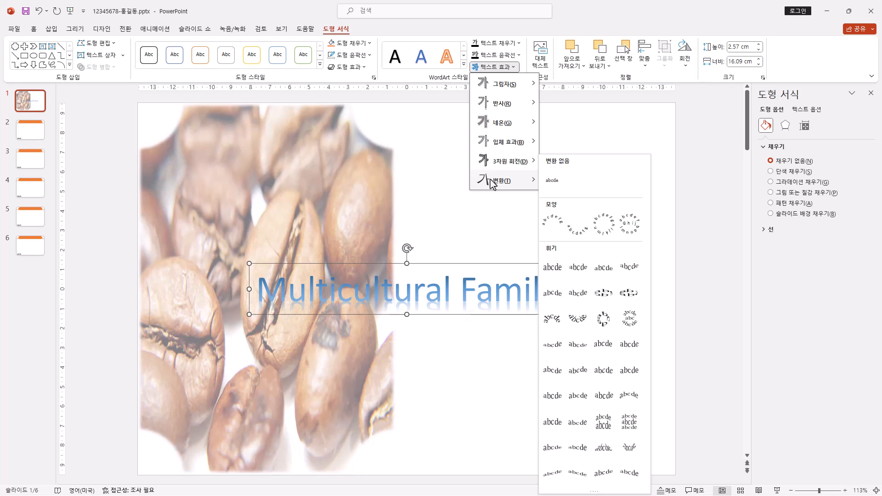
pyautogui.click(579, 271)
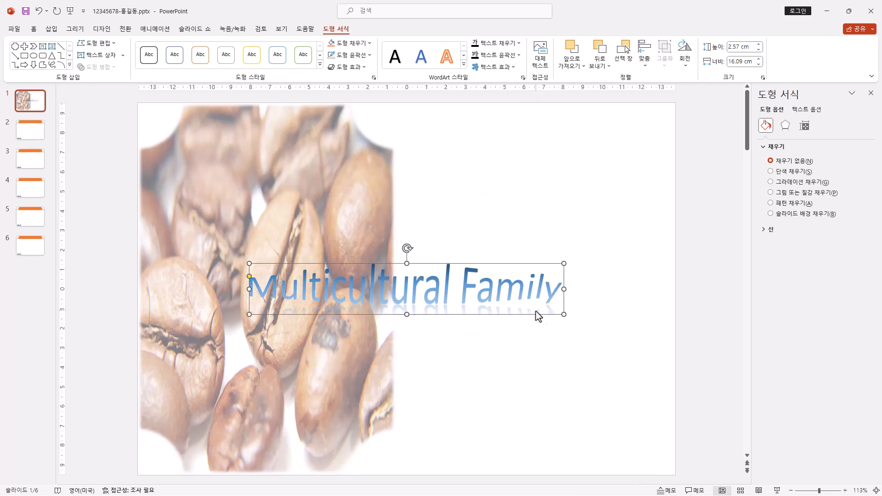
# - Give the "Multicultural Family" WordArt the first reflection variation (반사 변형)
pyautogui.click(512, 67)
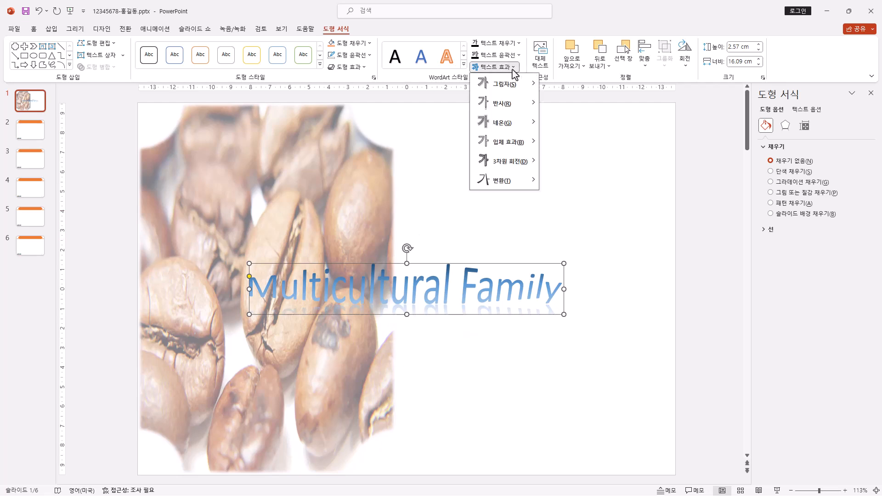
pyautogui.moveTo(518, 107)
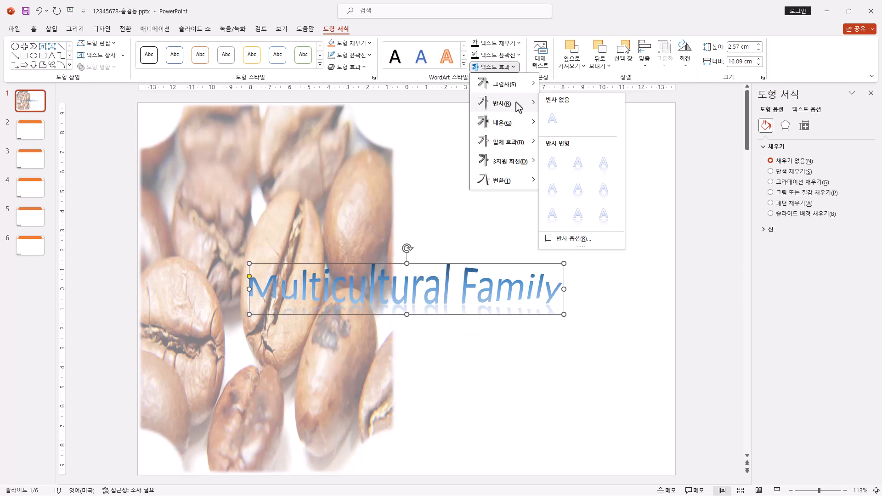
pyautogui.click(557, 170)
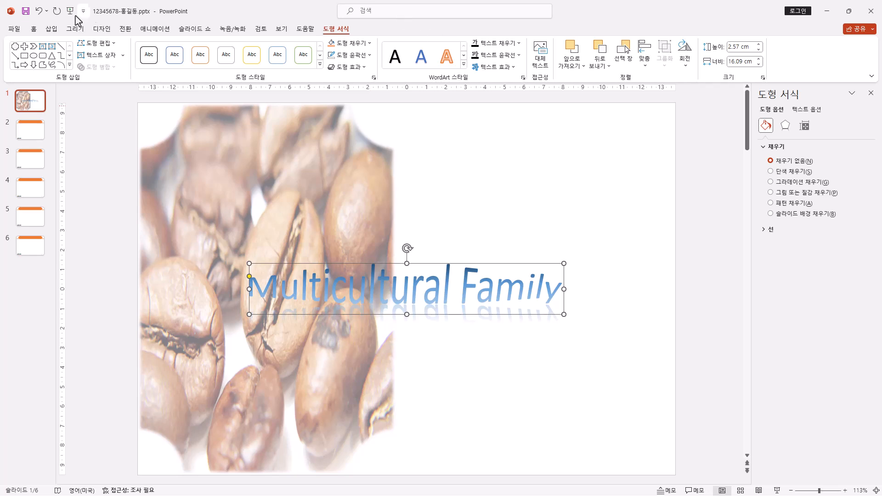
# - Format the "Multicultural Family" WordArt in the 돋움 font with black, bold text
pyautogui.click(33, 30)
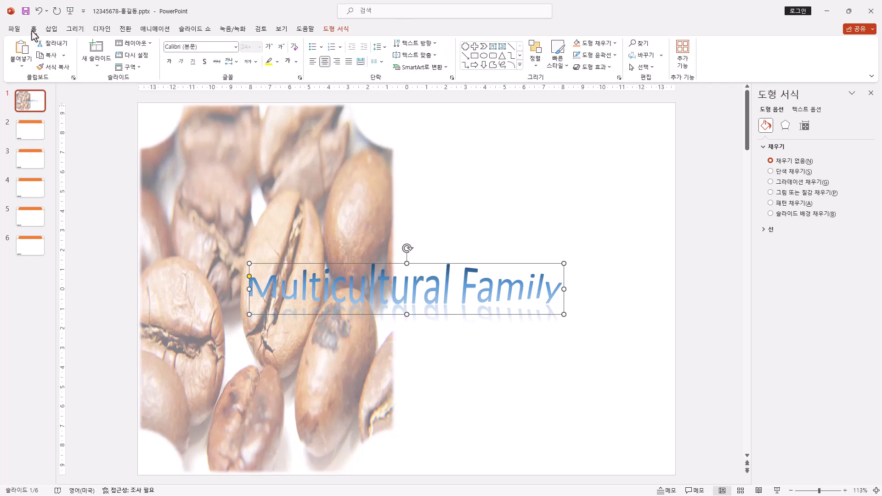
pyautogui.click(236, 47)
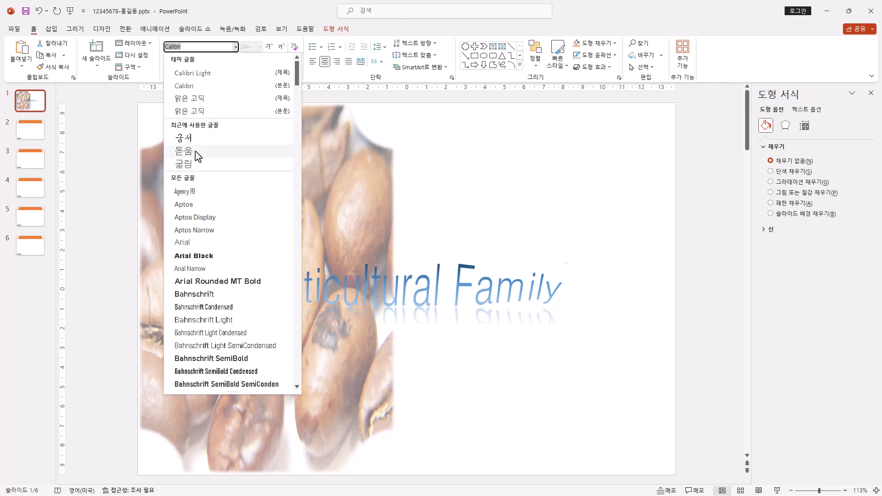
pyautogui.click(194, 151)
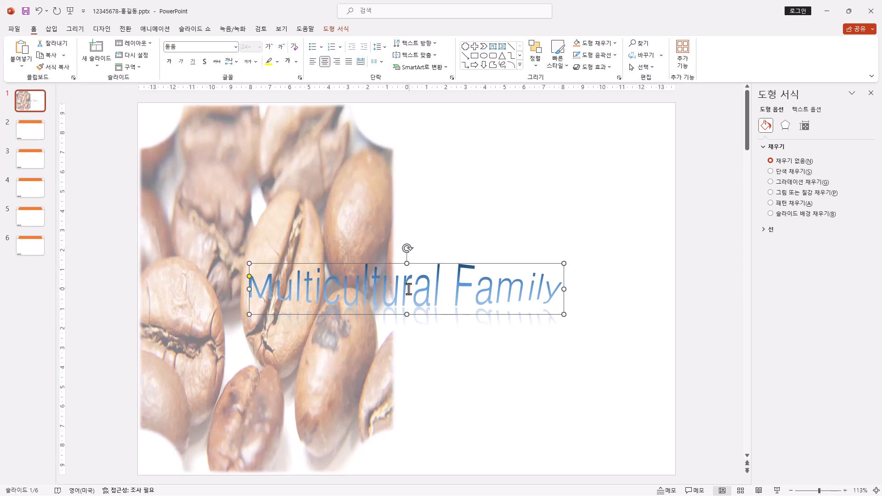
pyautogui.click(297, 62)
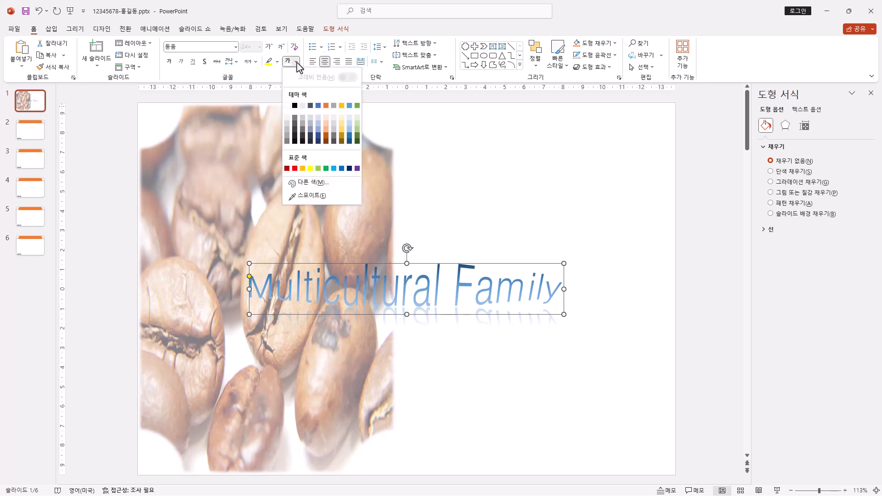
pyautogui.click(294, 106)
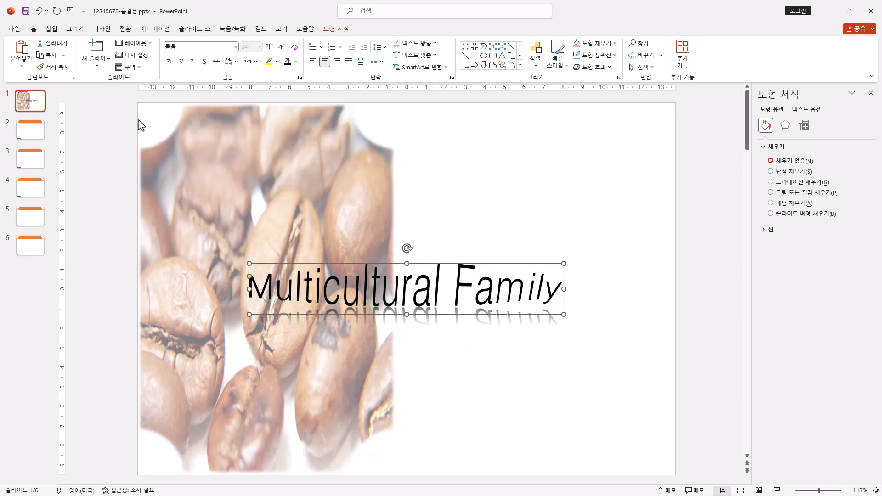
pyautogui.click(169, 63)
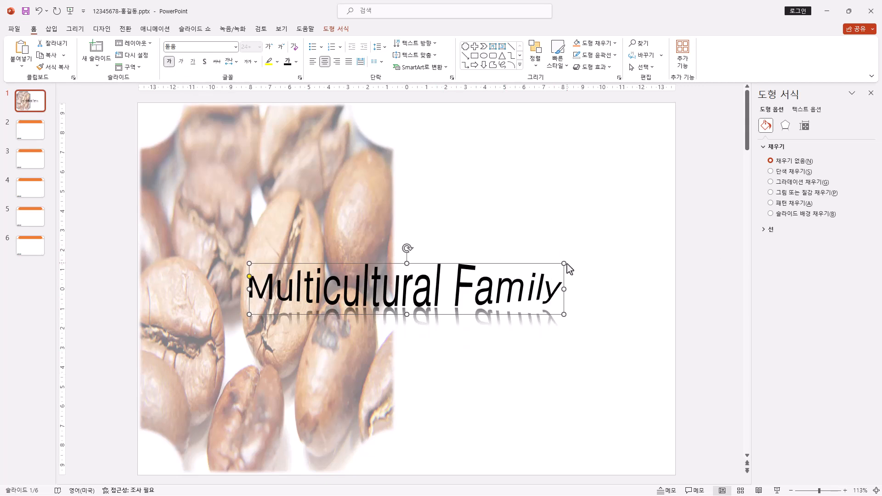
# - Enlarge the "Multicultural Family" WordArt in both directions so it spans most of the slide's width
pyautogui.moveTo(566, 263); pyautogui.dragTo(629, 207)
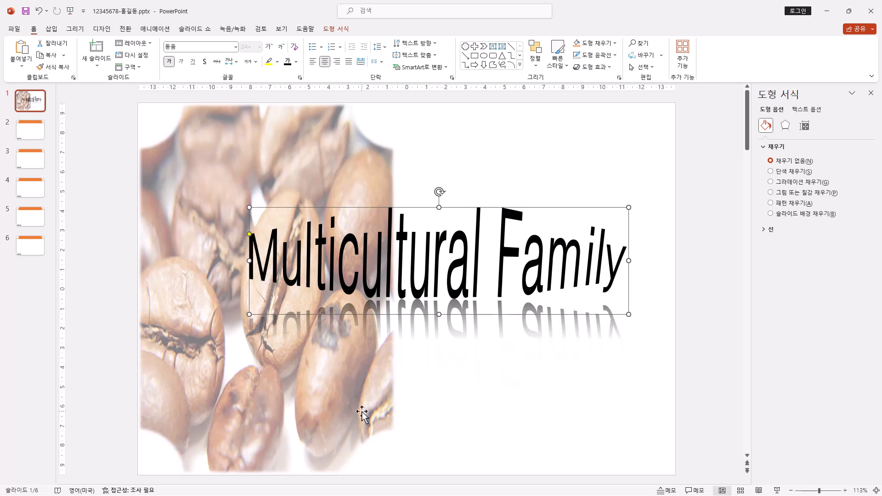
pyautogui.moveTo(444, 315); pyautogui.dragTo(422, 311)
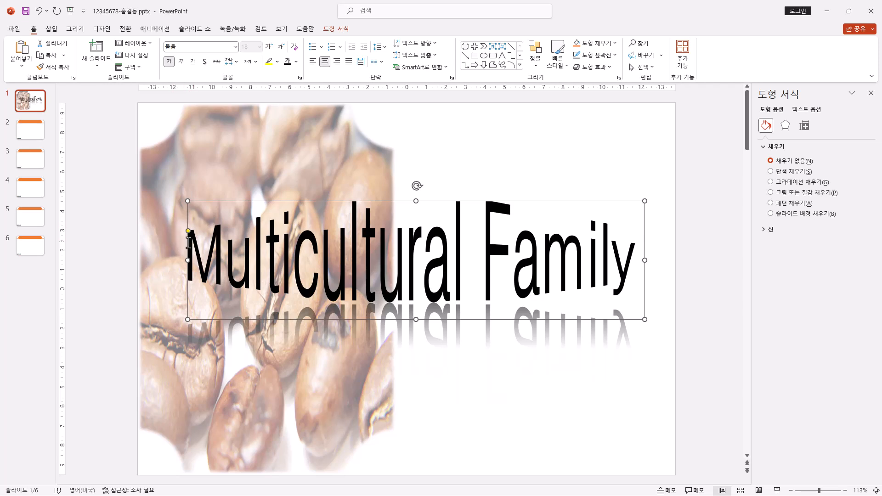
# - Try adjusting the warp curvature of the "Multicultural Family" WordArt and undo the change
pyautogui.moveTo(188, 231); pyautogui.dragTo(188, 228)
pyautogui.hotkey('ctrl', 'z')
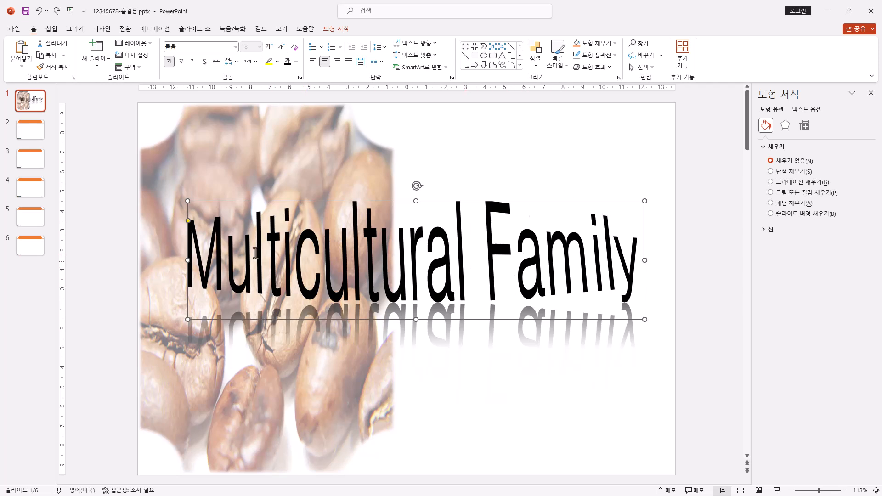
pyautogui.hotkey('ctrl', 'z')
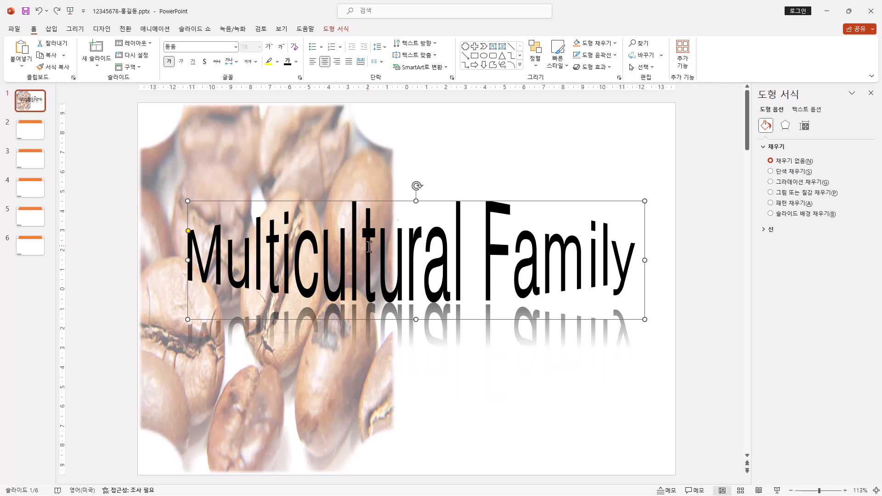
# - Insert the logo image 로고2.jpg from the ITQ Picture folder onto the cover slide
pyautogui.click(51, 29)
pyautogui.click(83, 54)
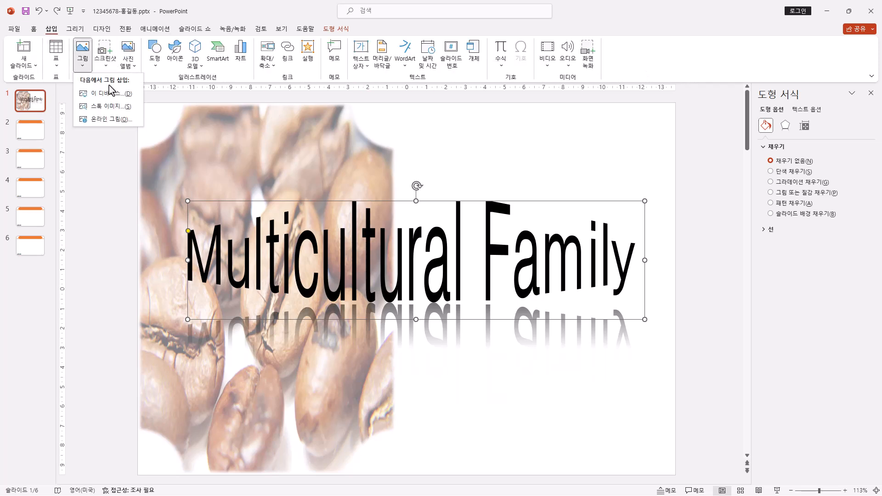
pyautogui.click(106, 93)
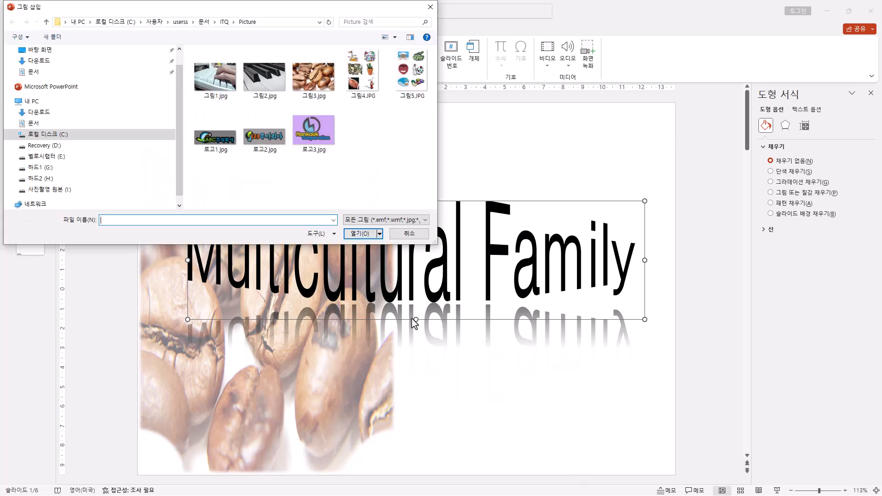
pyautogui.doubleClick(265, 149)
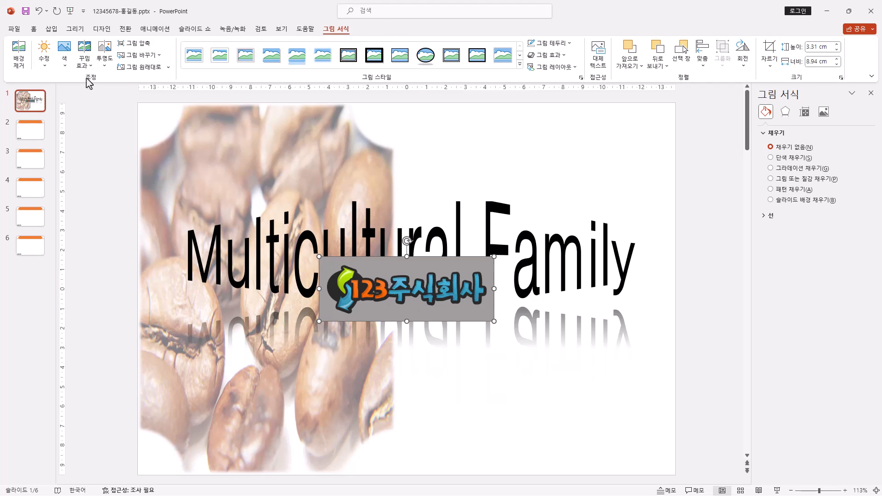
# - Make the logo's gray background transparent using 투명한 색 설정 (Set Transparent Color)
pyautogui.click(64, 59)
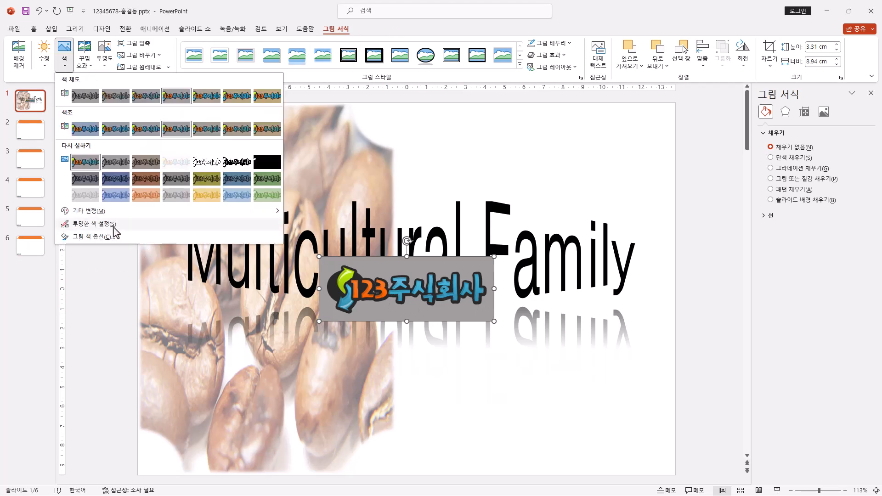
pyautogui.click(114, 227)
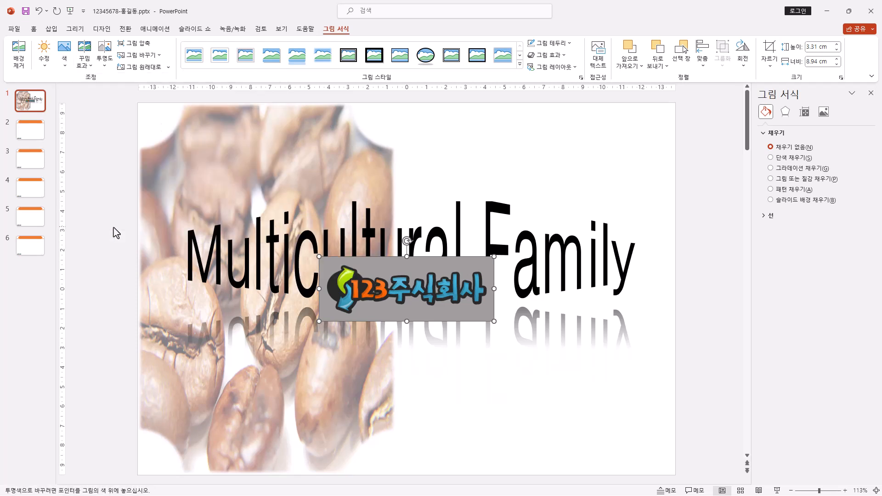
pyautogui.click(390, 261)
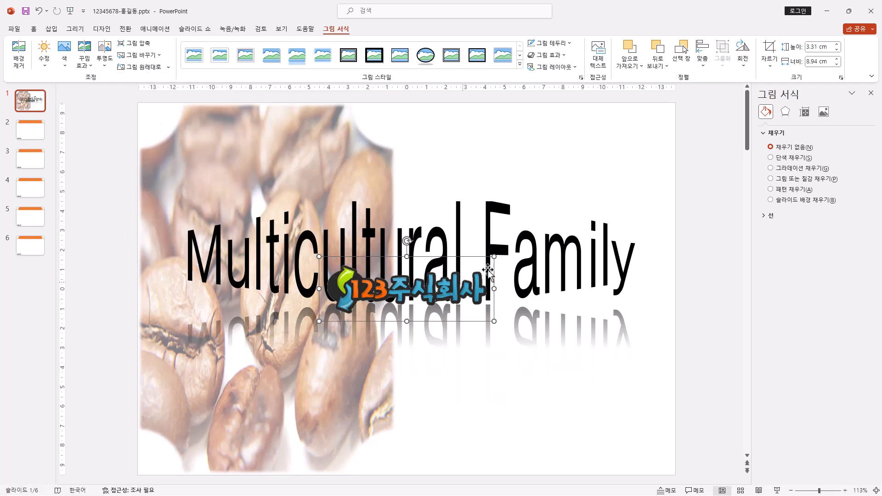
# - Shrink the logo to about 1.91 × 5.17 cm and place it in the cover slide's lower-right corner
pyautogui.moveTo(463, 268); pyautogui.dragTo(444, 290)
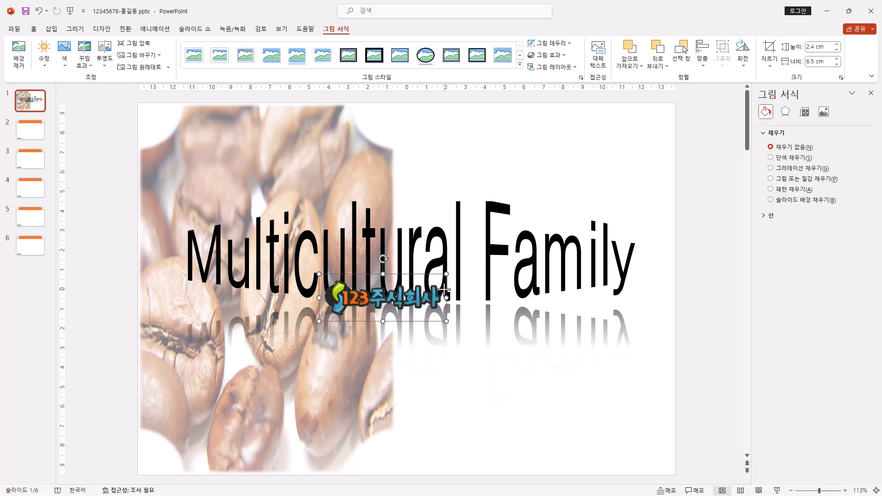
pyautogui.moveTo(406, 301); pyautogui.dragTo(623, 453)
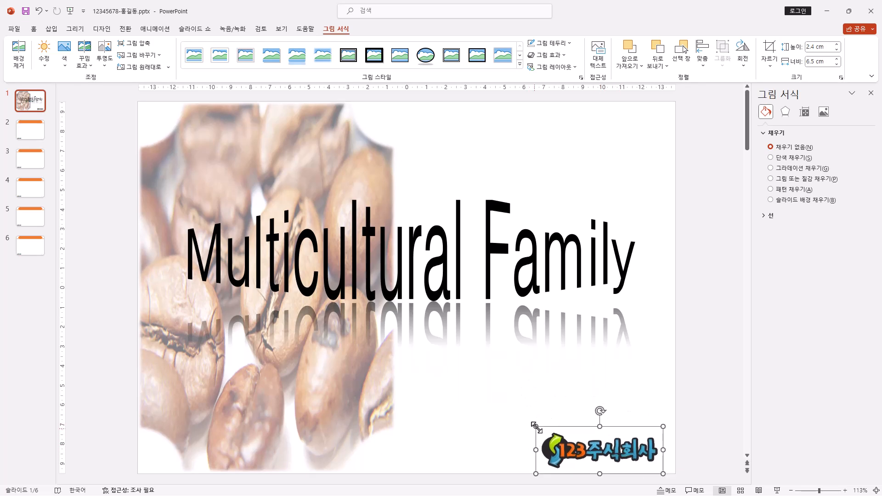
pyautogui.moveTo(536, 425); pyautogui.dragTo(561, 424)
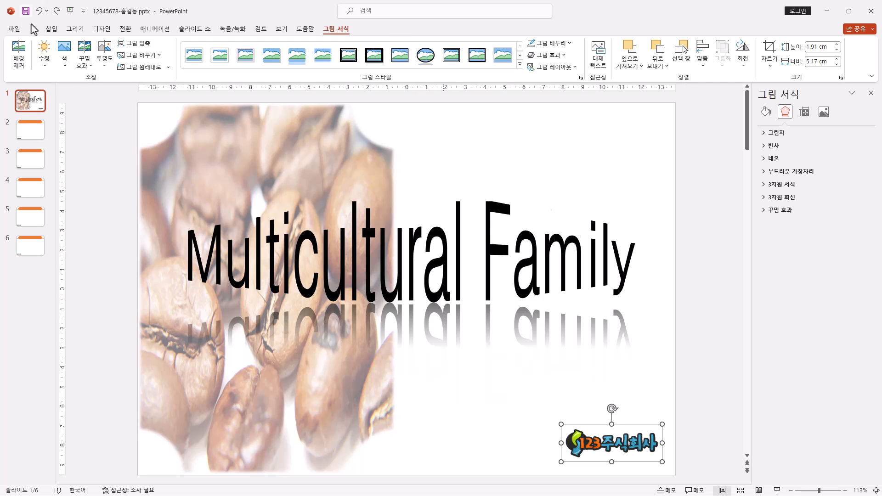
# - Enter the title 목차 on slide 2 and delete the slide's content placeholder
pyautogui.click(39, 138)
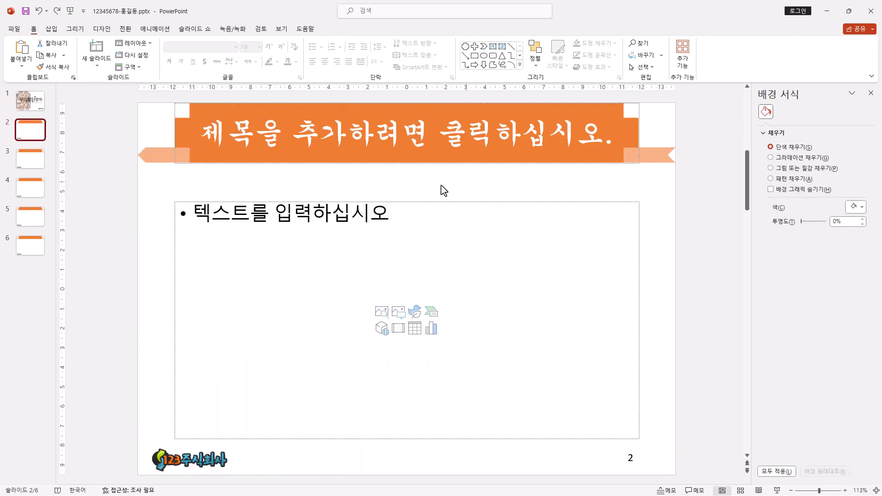
pyautogui.click(407, 136)
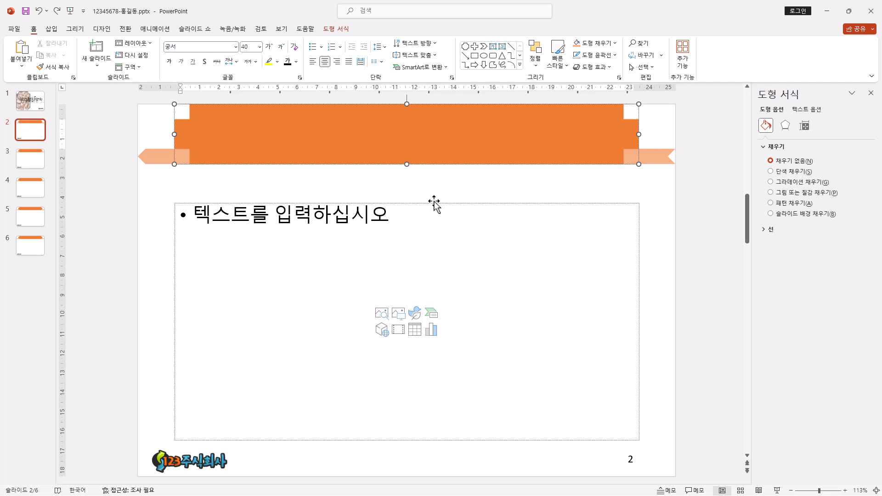
pyautogui.write('목차')
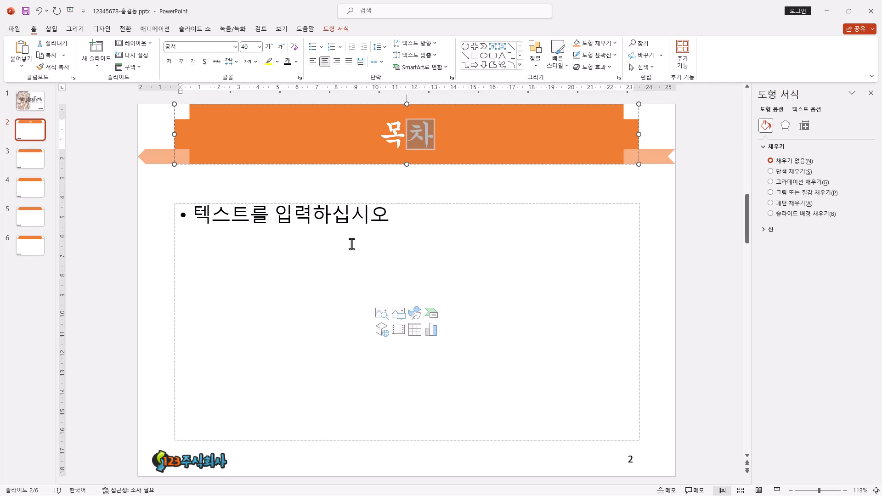
pyautogui.click(391, 202)
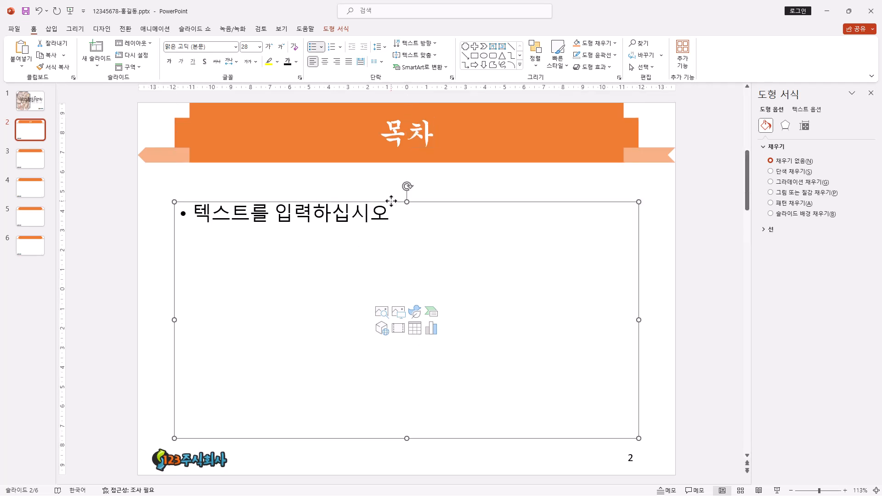
pyautogui.press('Delete')
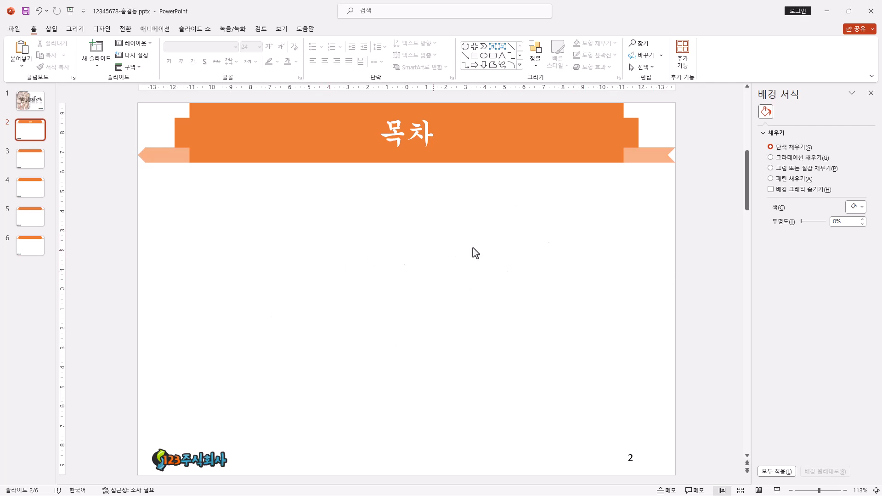
# - Draw a thin horizontal rectangle about 14.46 cm wide and 0.73 cm high below the title on slide 2
pyautogui.click(519, 64)
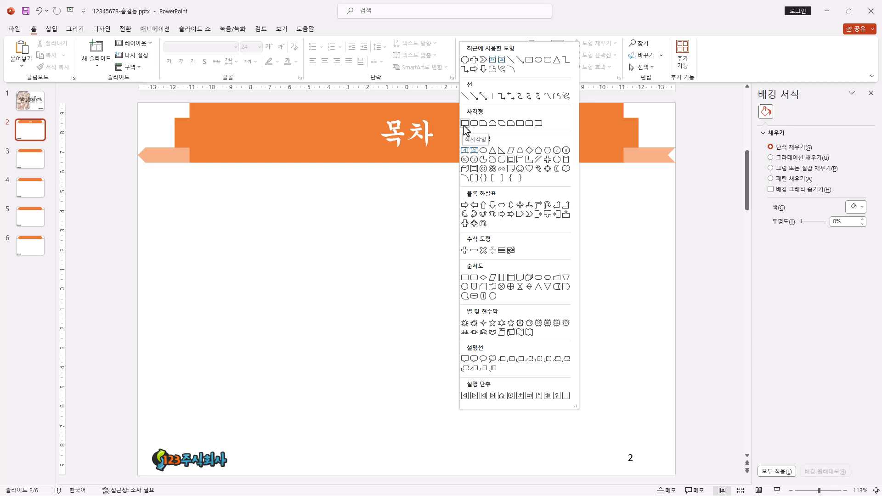
pyautogui.click(484, 32)
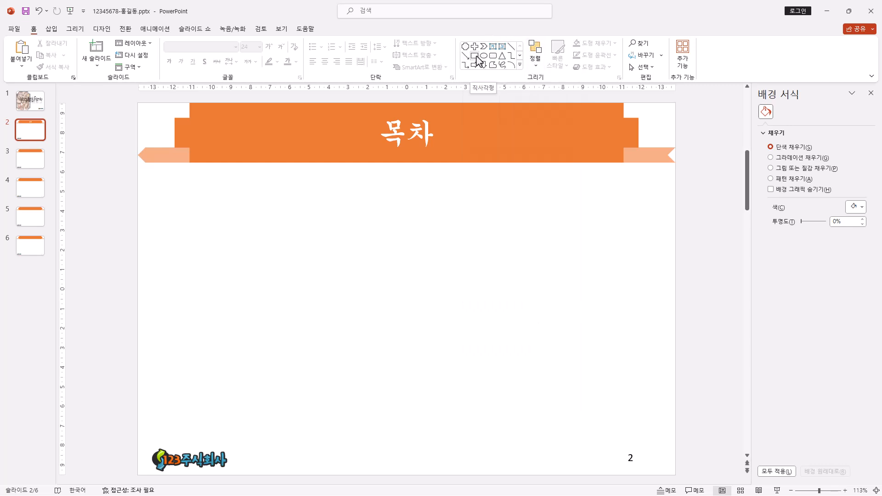
pyautogui.click(520, 64)
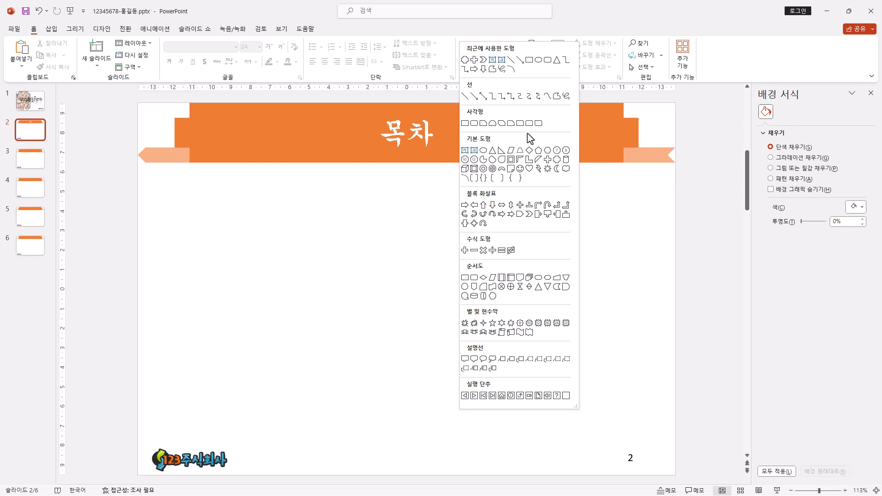
pyautogui.click(465, 123)
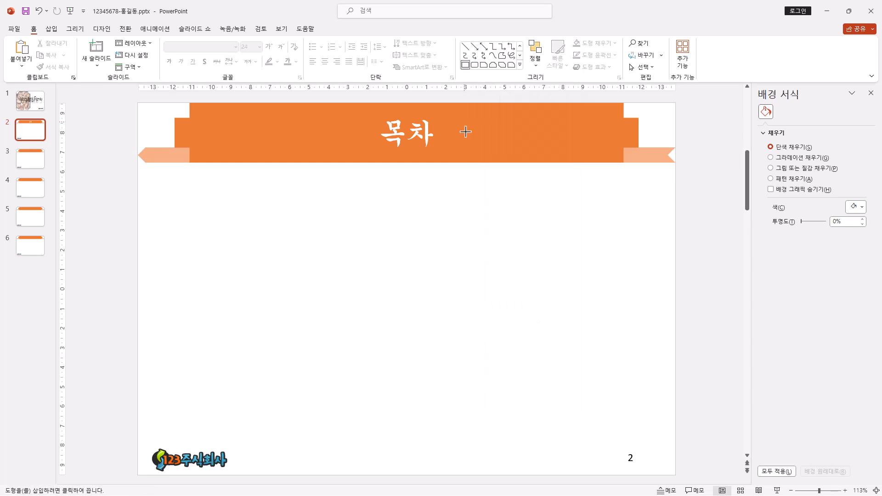
pyautogui.moveTo(201, 246); pyautogui.dragTo(488, 251)
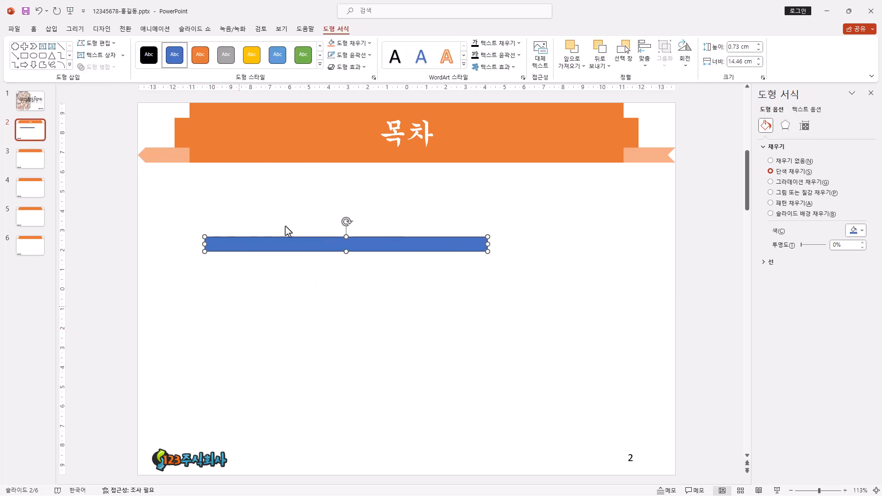
# - Draw a heart about 2.88 × 2.26 cm over the rectangle's left end and label it 1
pyautogui.click(69, 65)
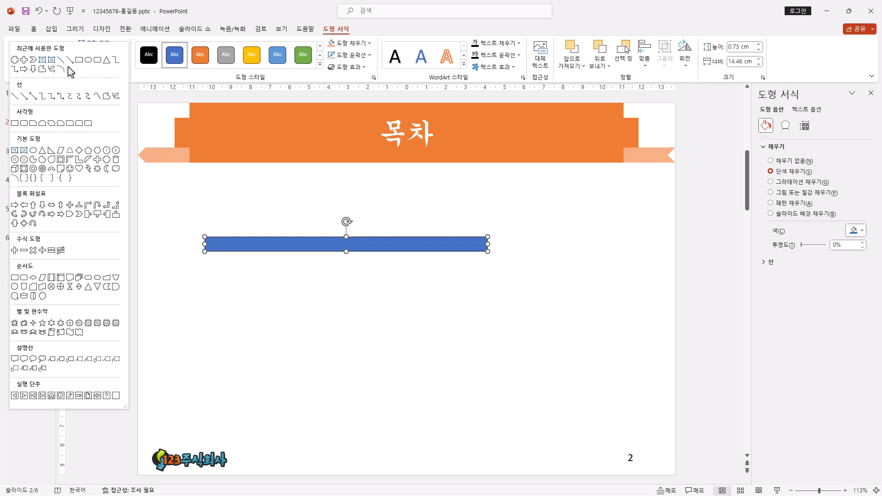
pyautogui.click(81, 169)
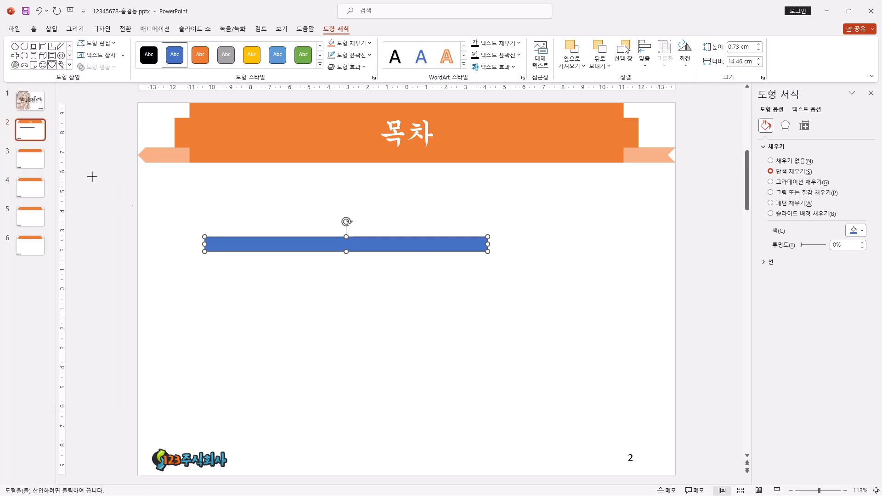
pyautogui.moveTo(175, 192); pyautogui.dragTo(234, 251)
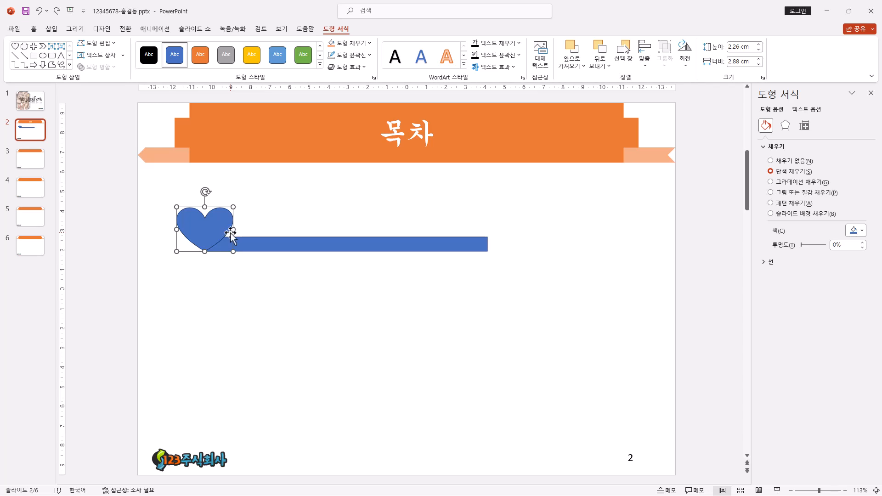
pyautogui.write('1')
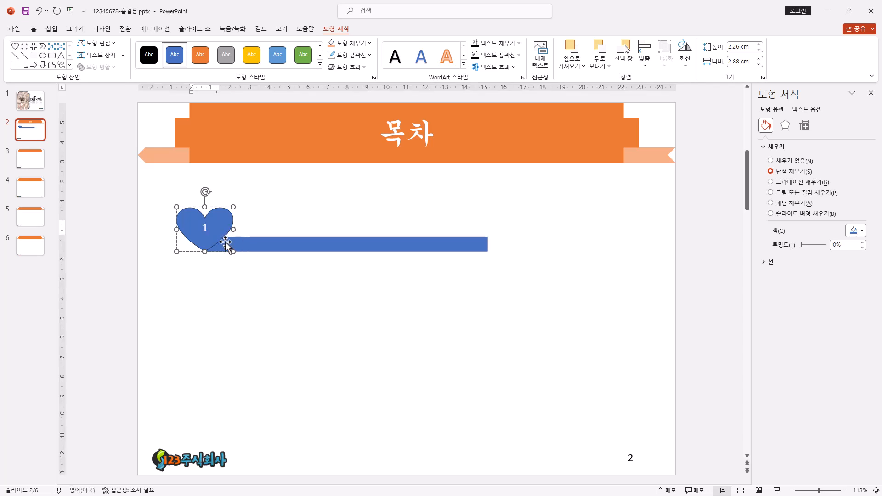
pyautogui.click(224, 236)
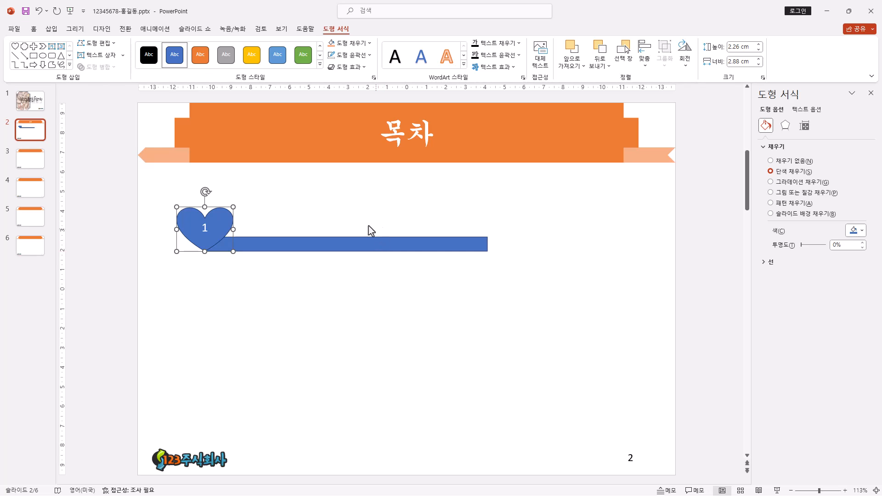
# - Add a text box above the rectangle, beside the heart, containing "다문화가족 실태 조사 목적"
pyautogui.click(113, 57)
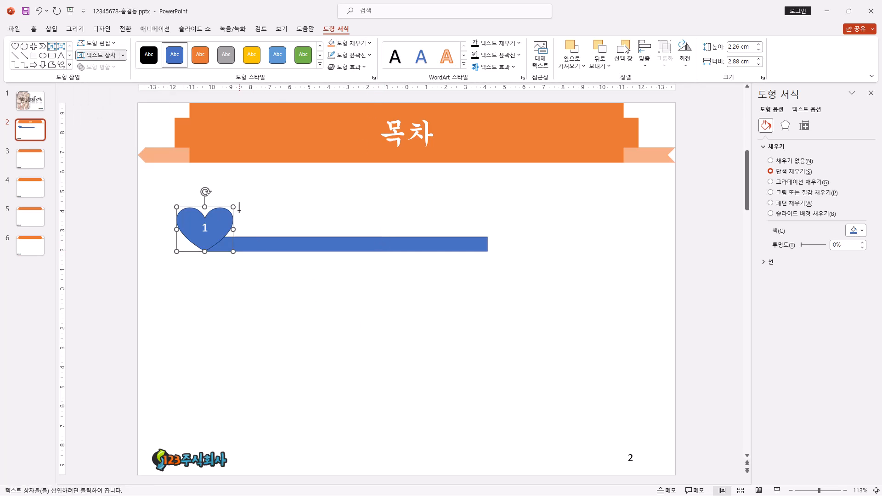
pyautogui.moveTo(239, 206); pyautogui.dragTo(487, 237)
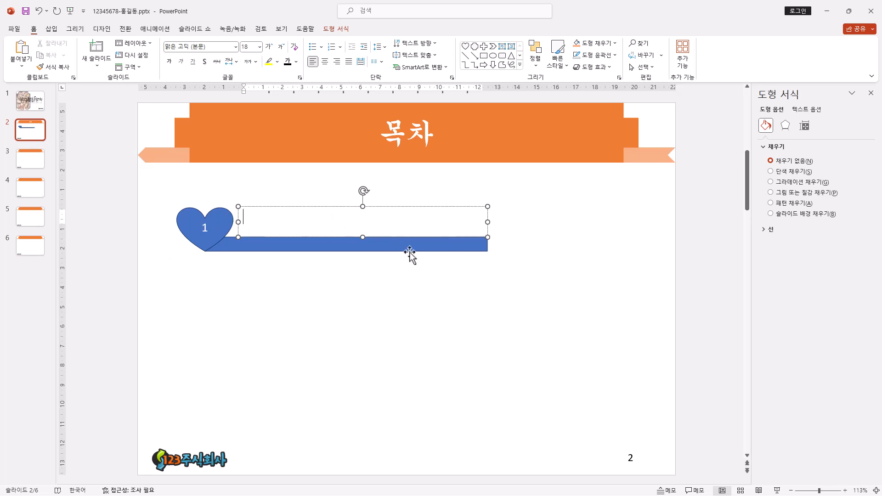
pyautogui.write('다문화가족 실태 조사 목적')
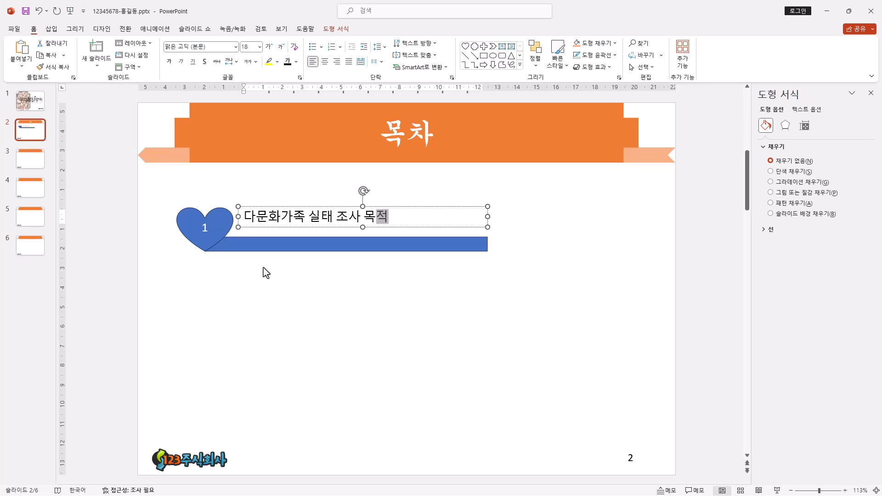
# - Fill the heart shape with the orange theme color
pyautogui.click(222, 230)
pyautogui.click(336, 29)
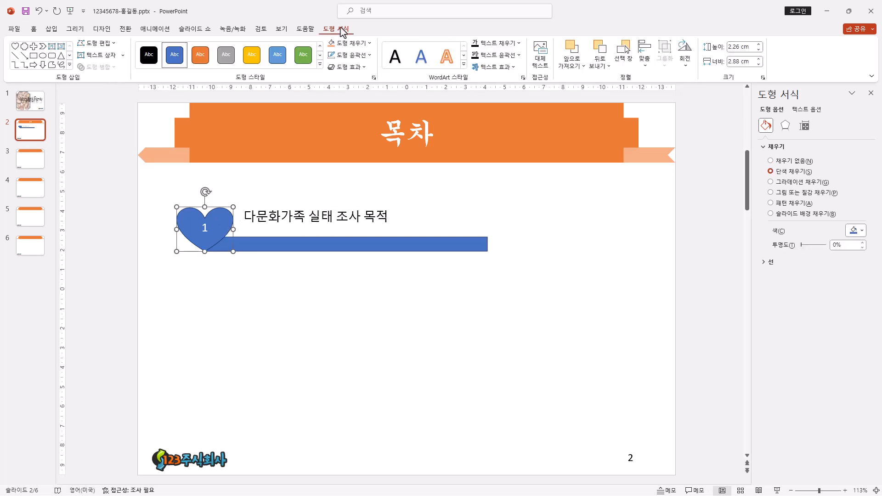
pyautogui.click(370, 43)
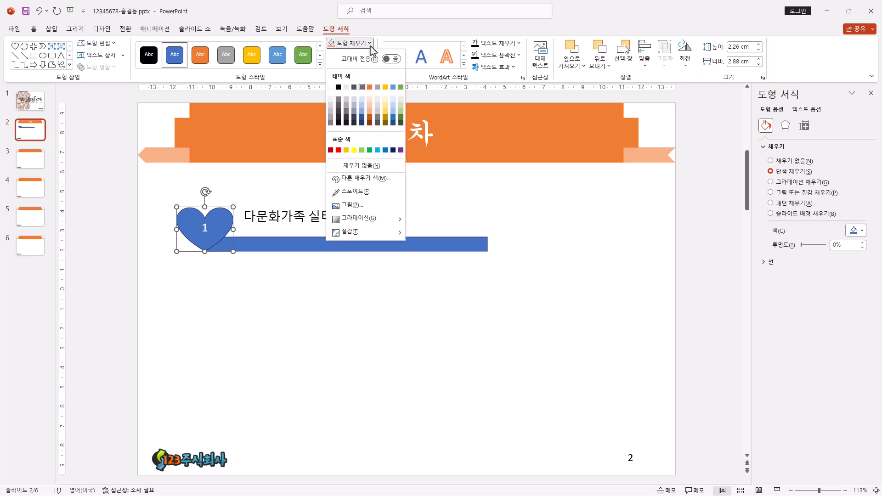
pyautogui.click(369, 87)
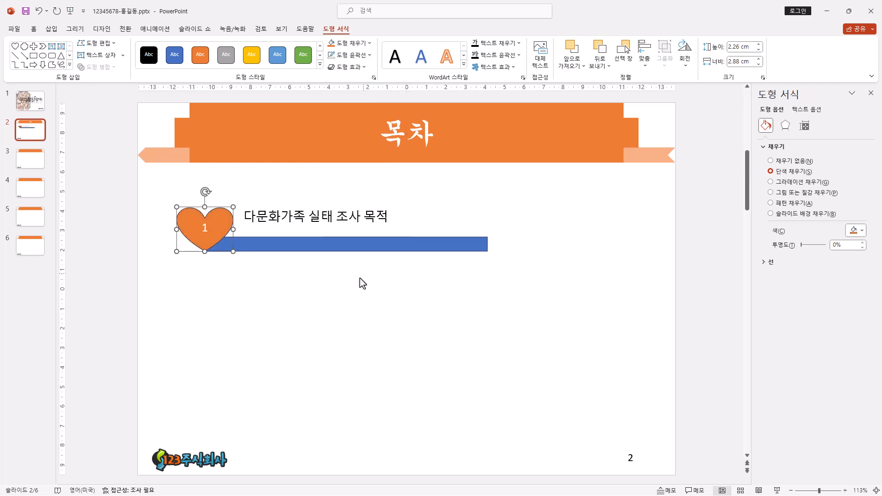
# - Fill the thin rectangle under the text with the gold theme color
pyautogui.click(272, 246)
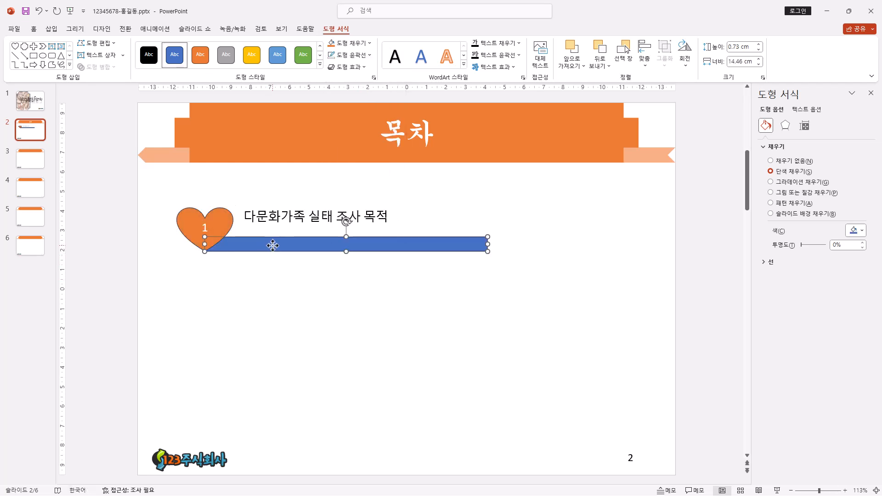
pyautogui.click(361, 43)
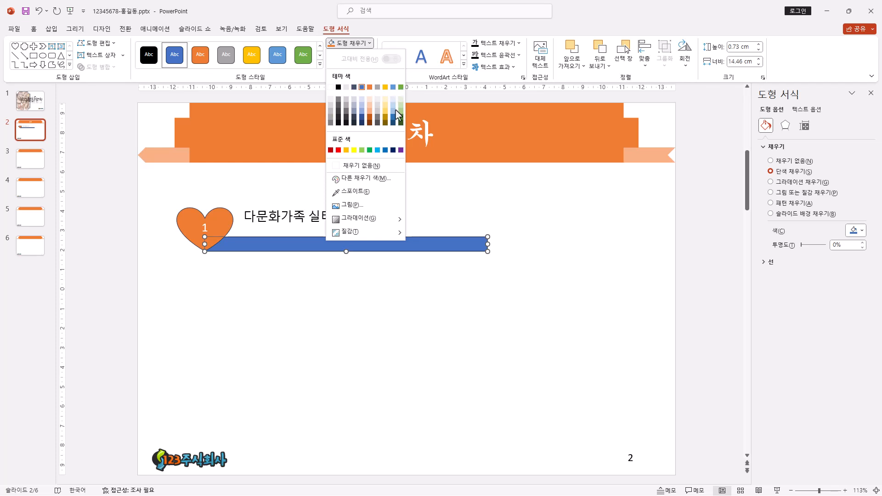
pyautogui.click(385, 87)
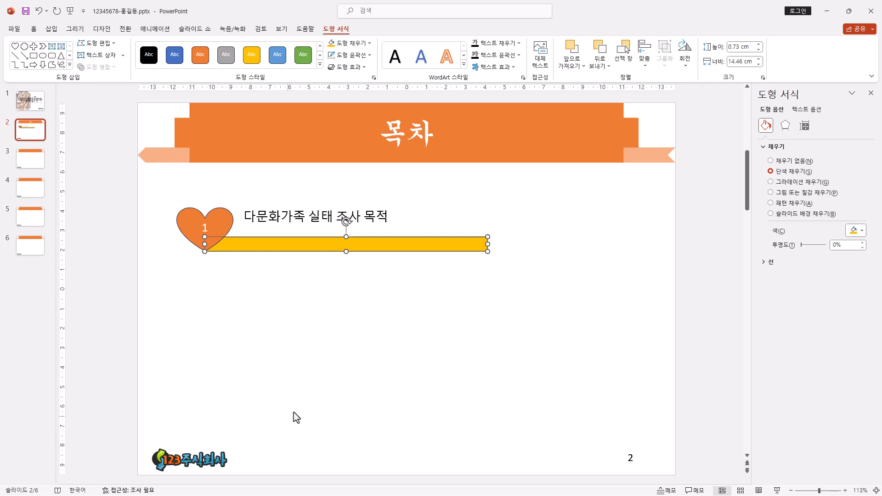
# - Remove the outlines from the heart, the gold bar and the text box together
pyautogui.click(189, 225)
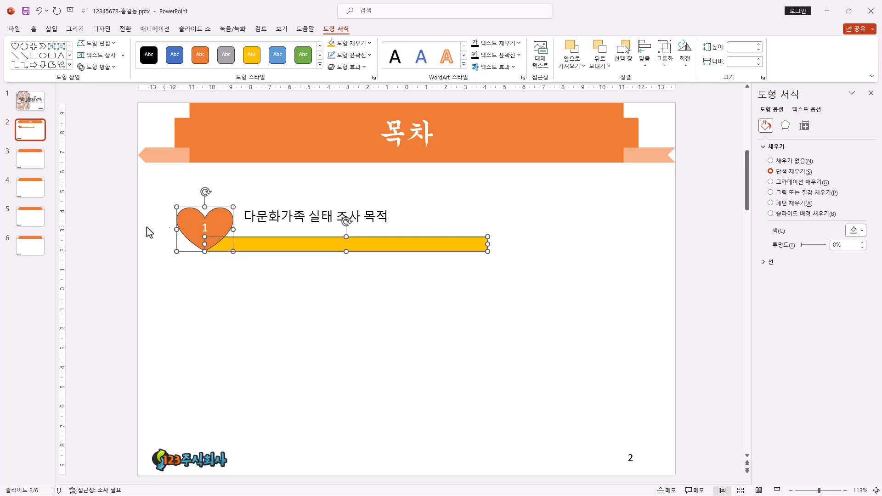
pyautogui.click(330, 230)
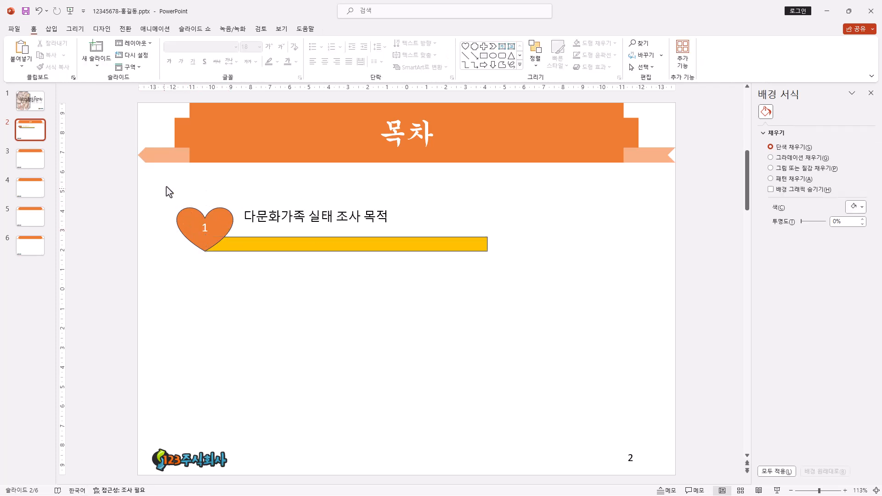
pyautogui.moveTo(150, 181); pyautogui.dragTo(610, 298)
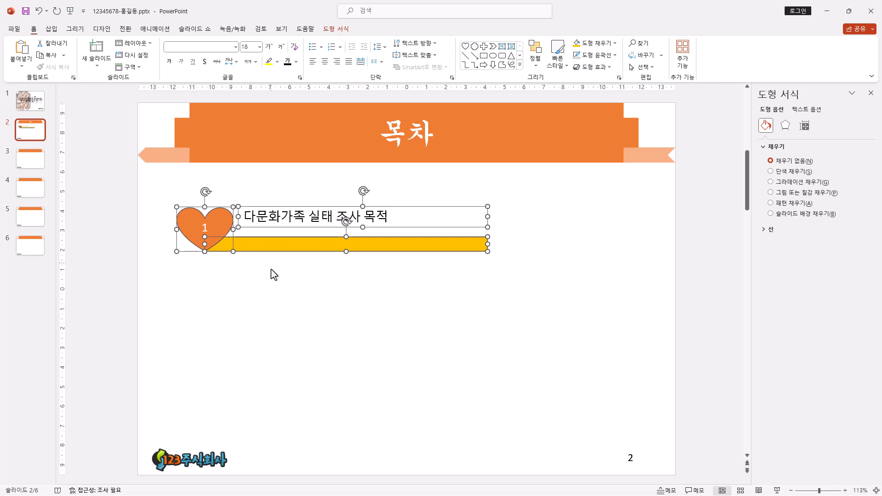
pyautogui.click(344, 29)
pyautogui.click(354, 55)
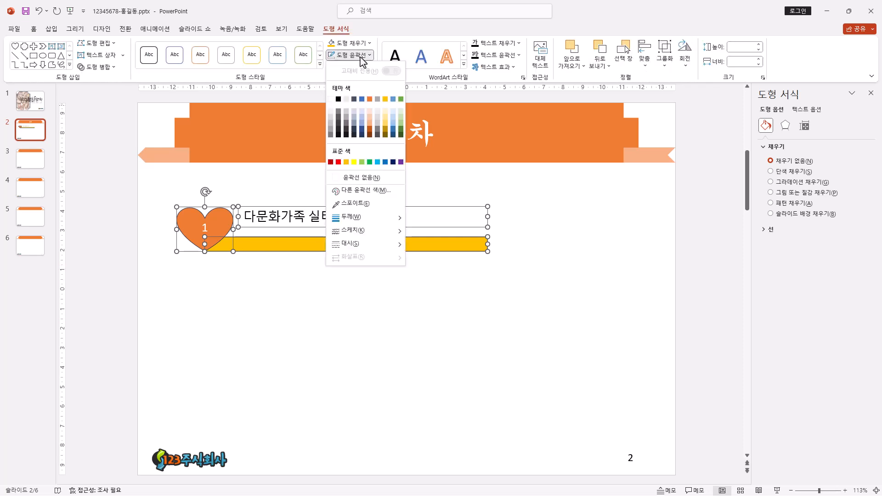
pyautogui.click(362, 178)
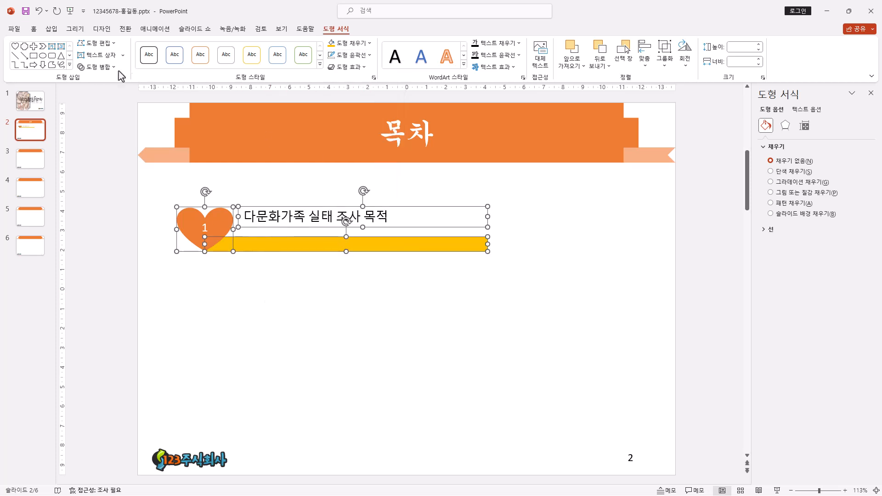
# - Set the text of the heart, bar and text box to the 굴림 font at 24 pt
pyautogui.click(39, 32)
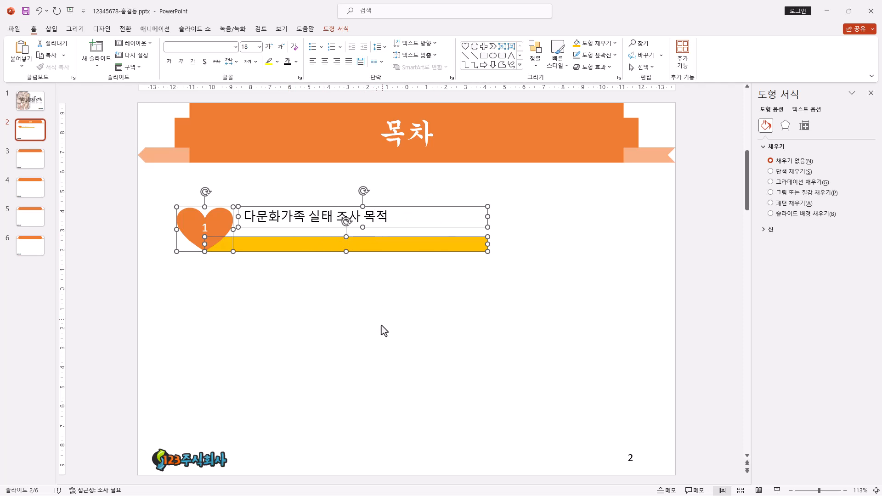
pyautogui.click(236, 46)
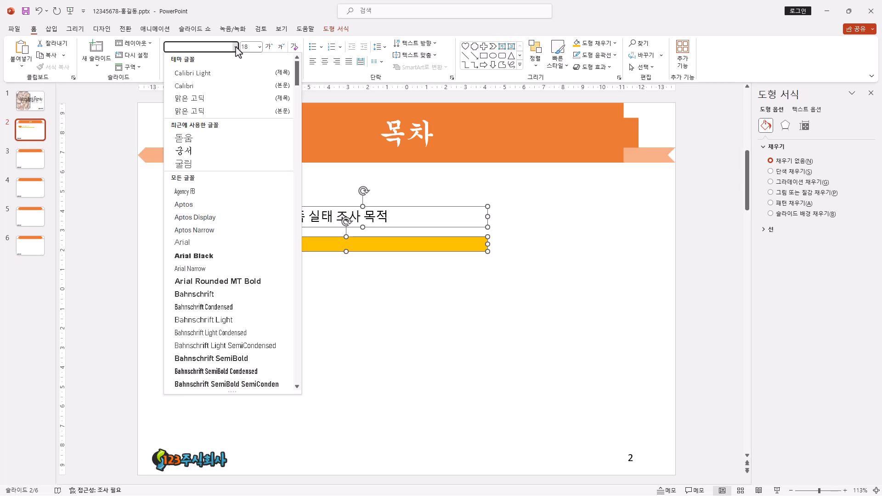
pyautogui.click(234, 163)
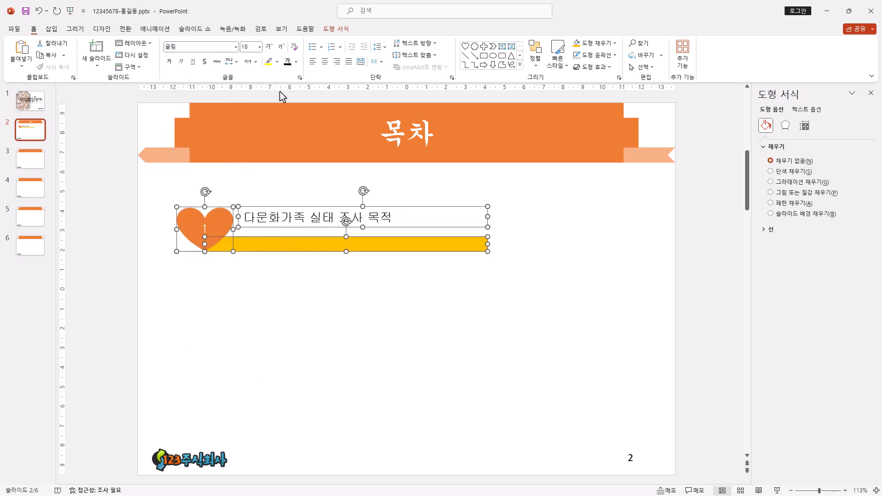
pyautogui.click(269, 46)
pyautogui.click(270, 47)
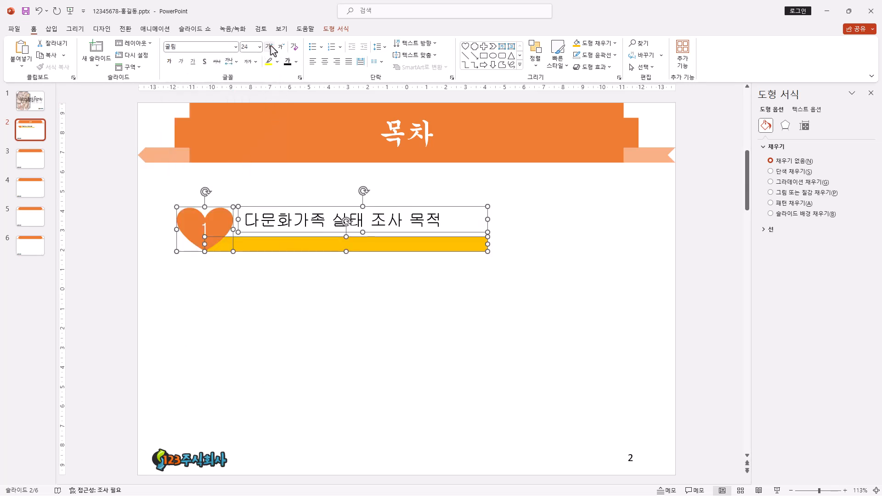
# - Move the text box down and slightly closer to the heart so it sits directly on the gold bar
pyautogui.click(215, 286)
pyautogui.click(292, 227)
pyautogui.click(291, 231)
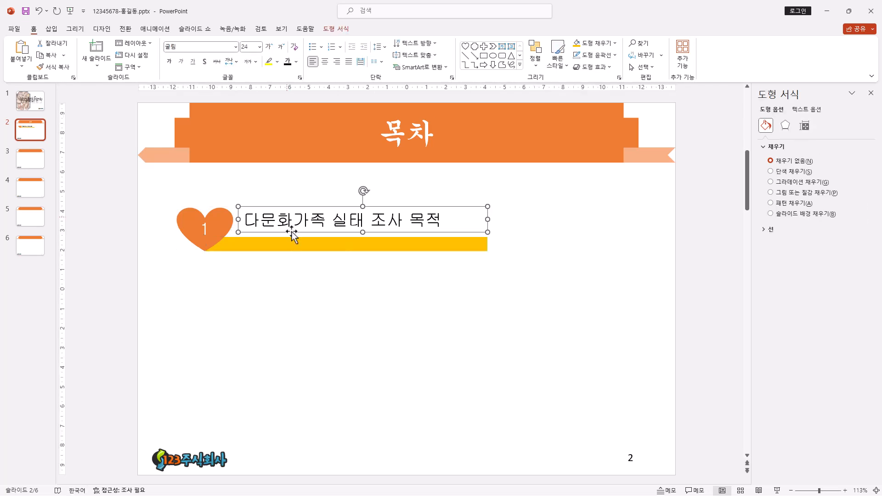
pyautogui.moveTo(292, 231); pyautogui.dragTo(268, 236)
pyautogui.press('Left')
pyautogui.press('Left')
pyautogui.press('Left')
pyautogui.press('Left')
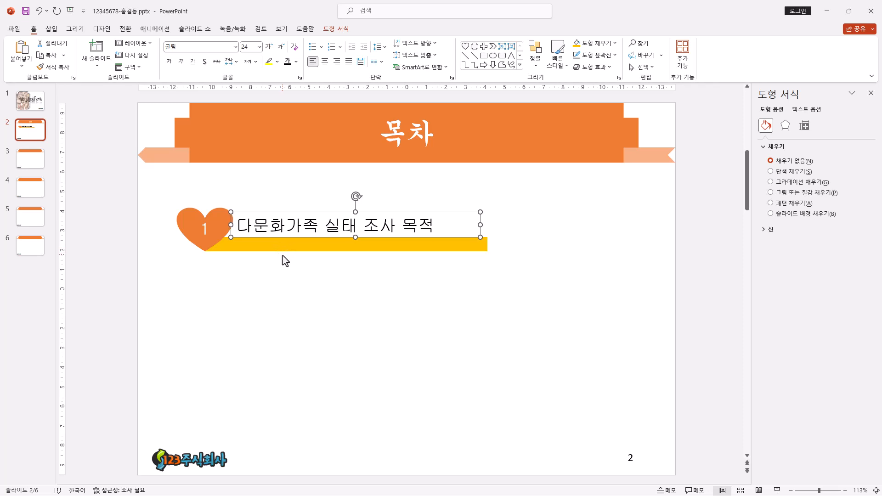
pyautogui.press('Right')
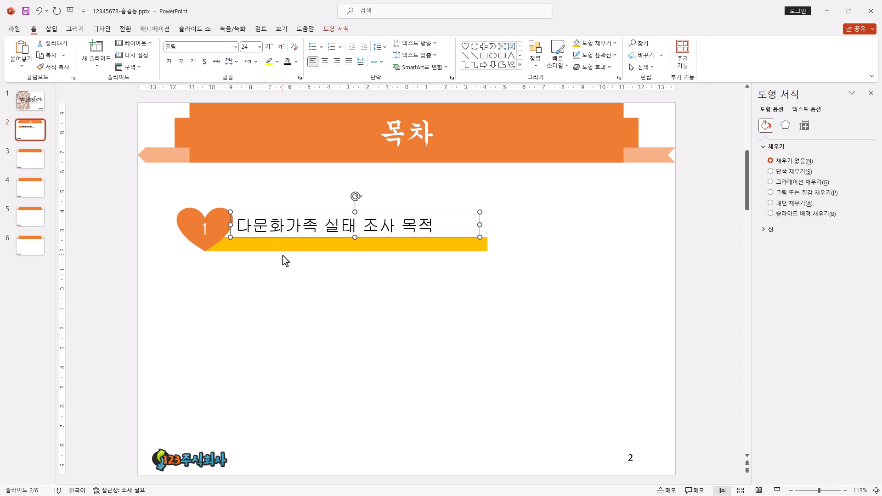
pyautogui.press('Up')
pyautogui.press('Left')
# - Copy the complete entry of heart, text and gold bar twice straight below, evenly spaced and aligned with the original
pyautogui.moveTo(156, 185); pyautogui.dragTo(527, 276)
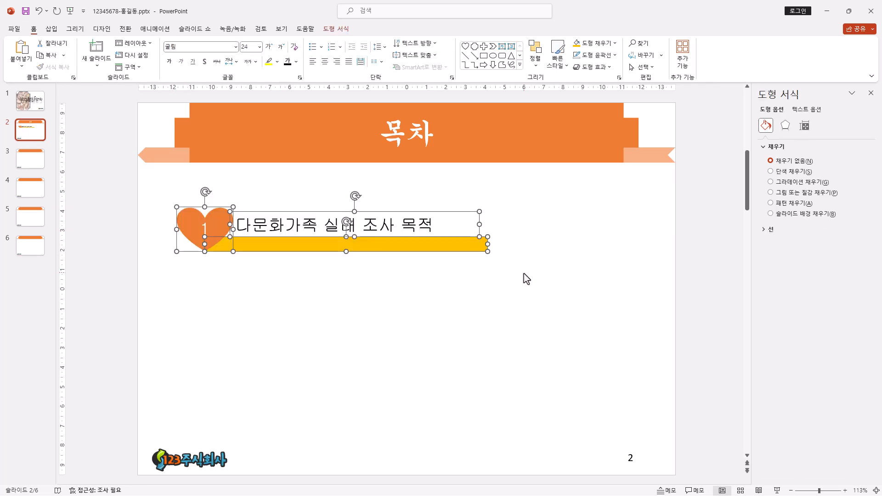
pyautogui.hotkey('ctrl', 'z')
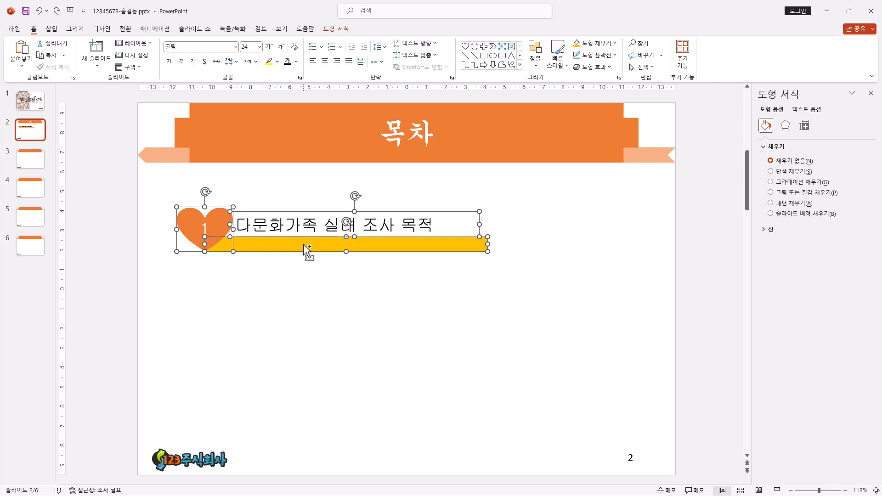
pyautogui.moveTo(303, 243); pyautogui.dragTo(309, 301)
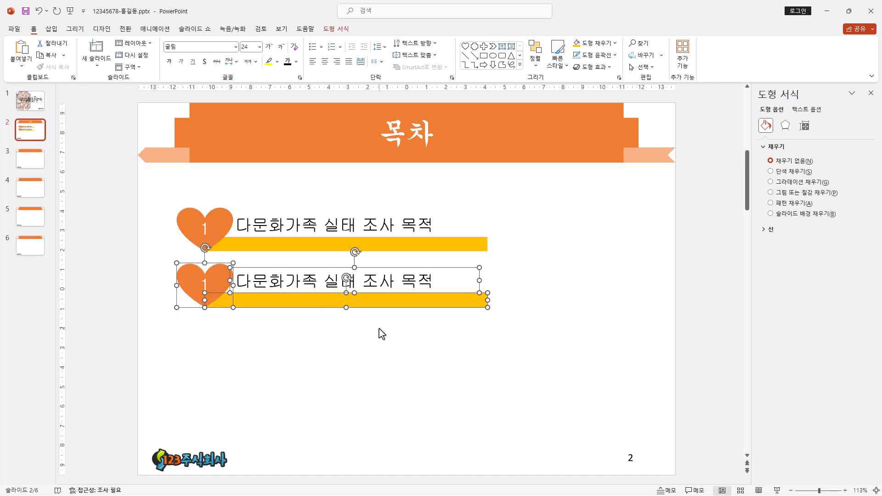
pyautogui.moveTo(309, 301); pyautogui.dragTo(309, 360)
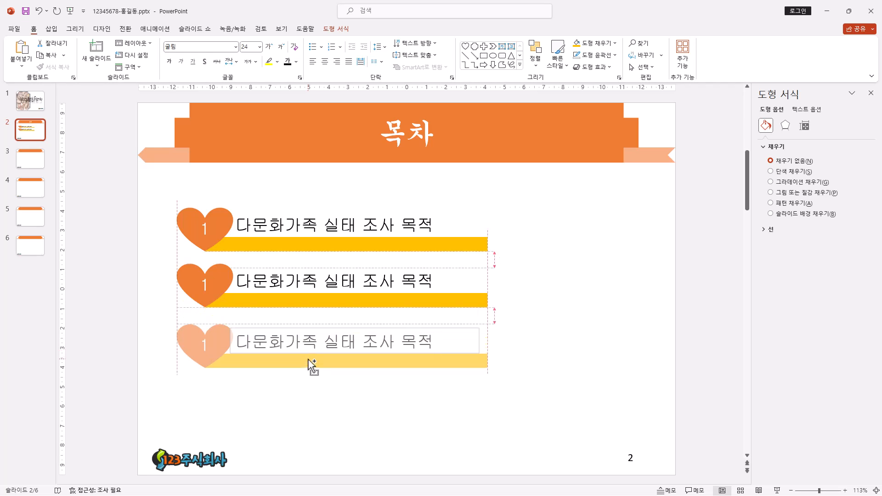
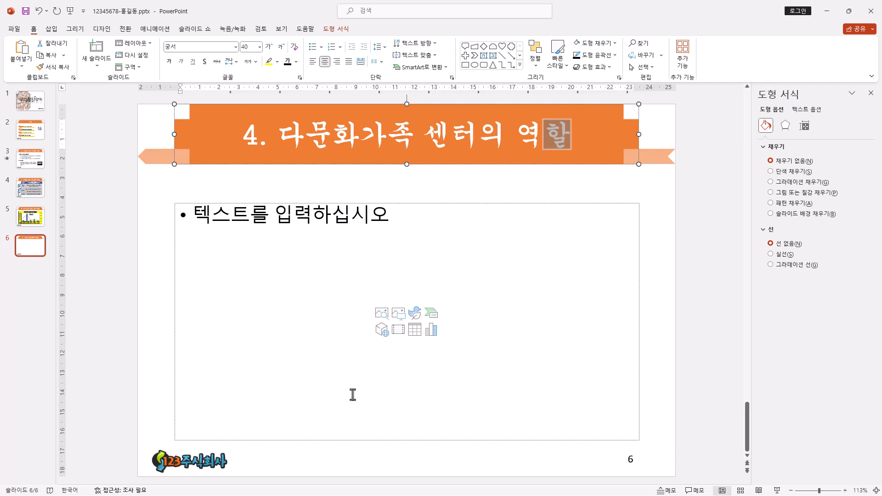
# - Delete the empty content placeholder on slide 6
pyautogui.click(483, 203)
pyautogui.press('Delete')
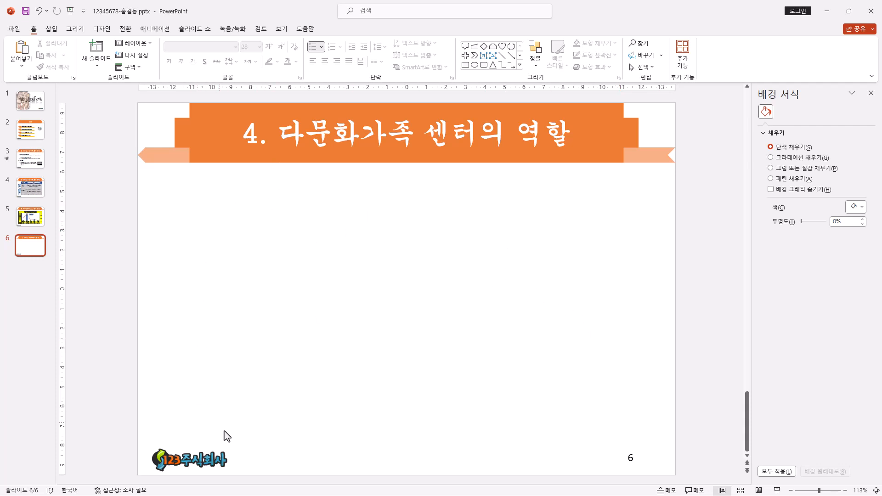
# - Draw a 13 × 13 cm rectangle with small diagonal corner snips on the slide's left half and copy it to the right half
pyautogui.click(520, 66)
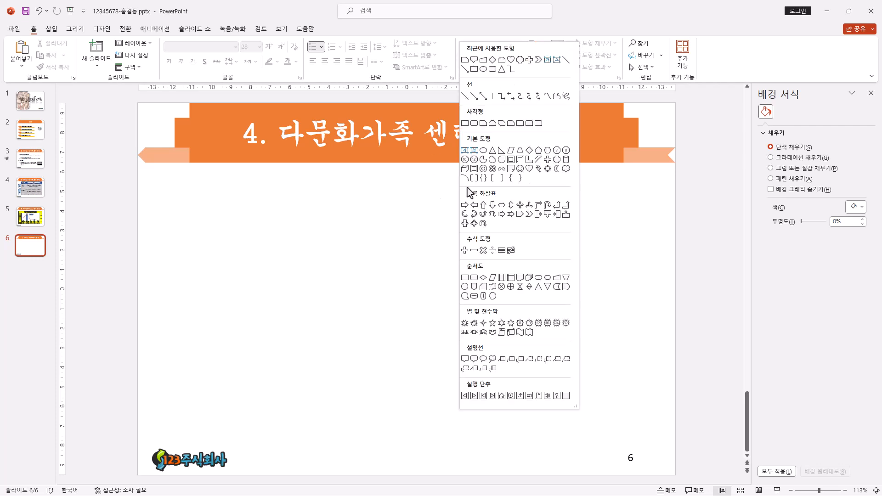
pyautogui.click(503, 128)
pyautogui.moveTo(156, 178); pyautogui.dragTo(395, 429)
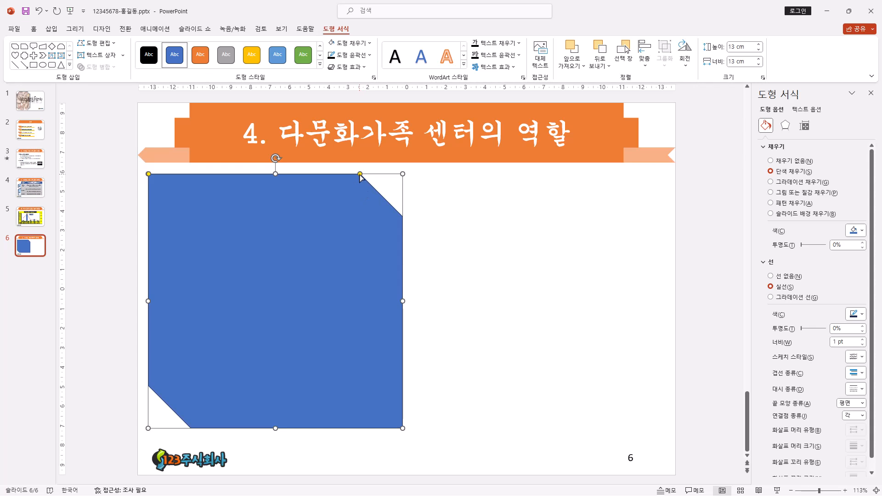
pyautogui.moveTo(361, 175); pyautogui.dragTo(379, 176)
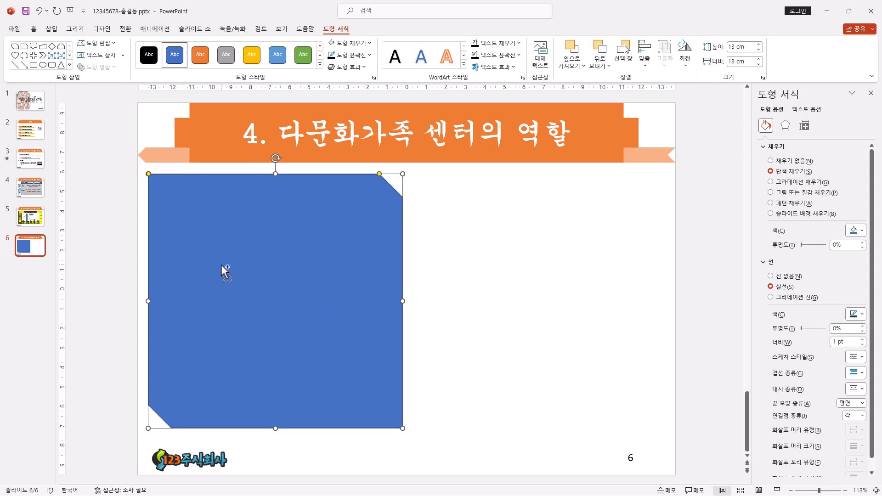
pyautogui.moveTo(211, 265); pyautogui.dragTo(476, 273)
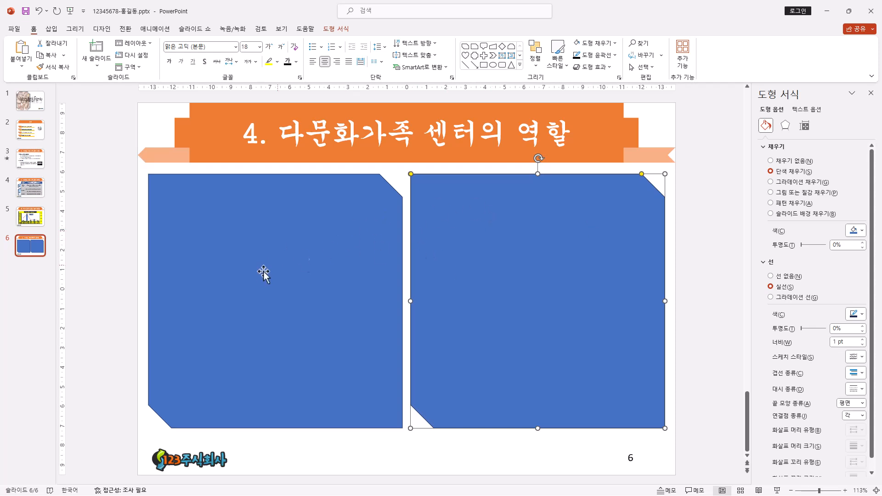
# - Fill the left snipped rectangle with the lightest orange theme tint and the right one with the lightest blue tint
pyautogui.click(351, 244)
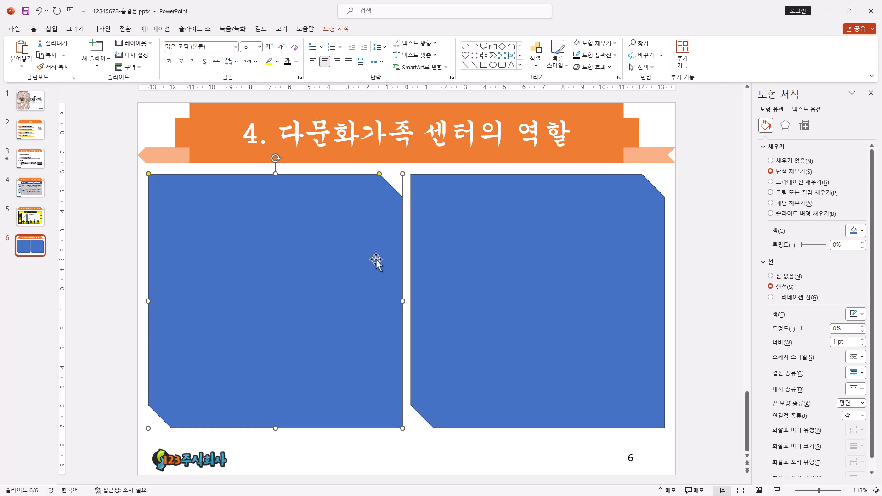
pyautogui.click(337, 30)
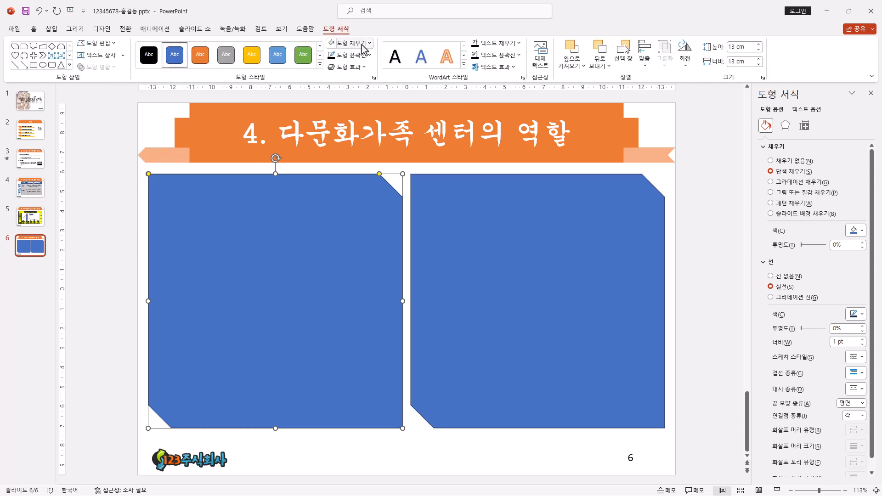
pyautogui.click(352, 43)
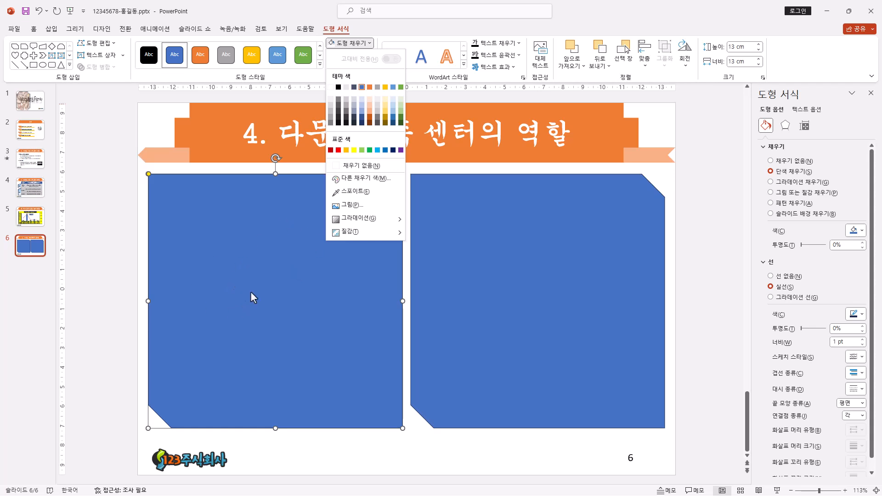
pyautogui.click(377, 99)
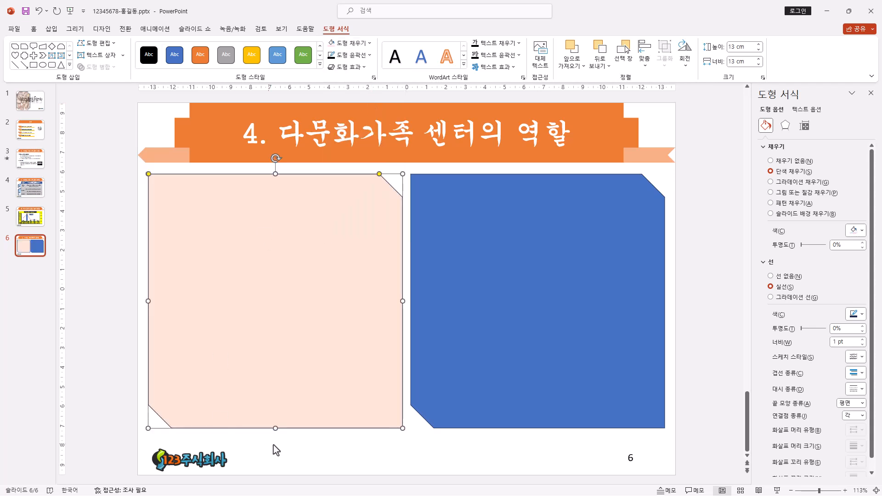
pyautogui.click(497, 266)
pyautogui.click(363, 44)
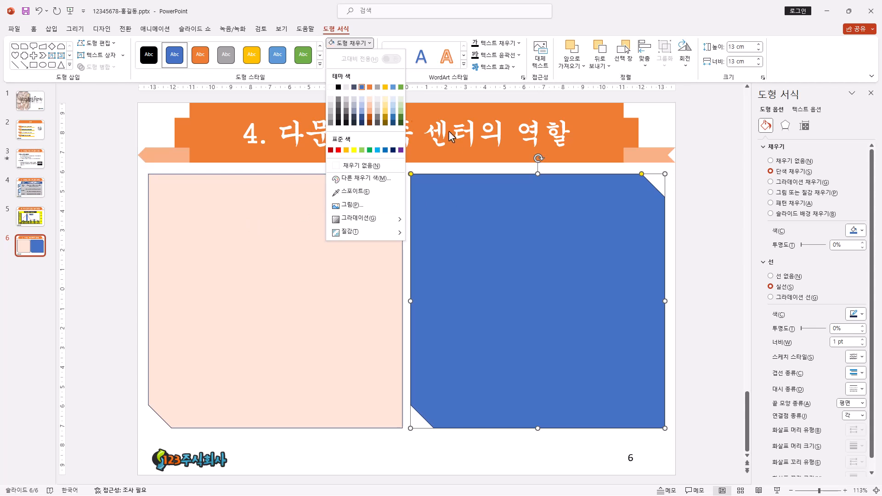
pyautogui.click(362, 99)
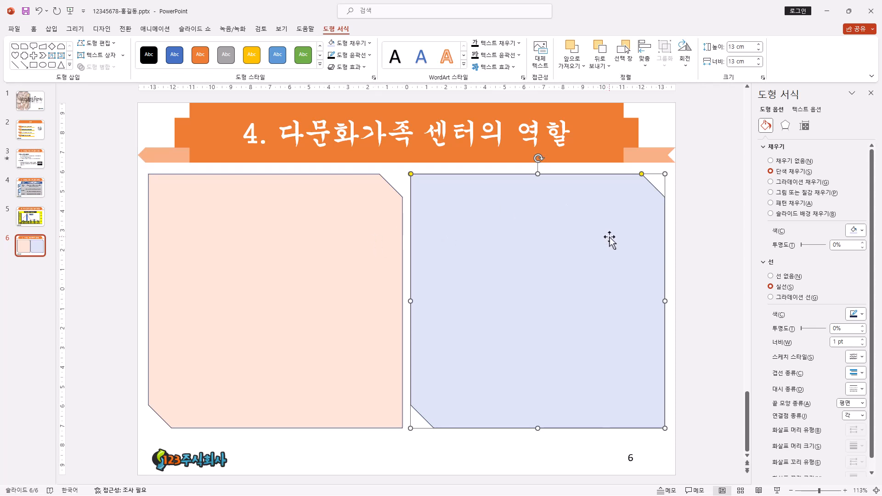
# - Give the right snipped rectangle a black dashed outline 2¼ pt thick
pyautogui.click(355, 56)
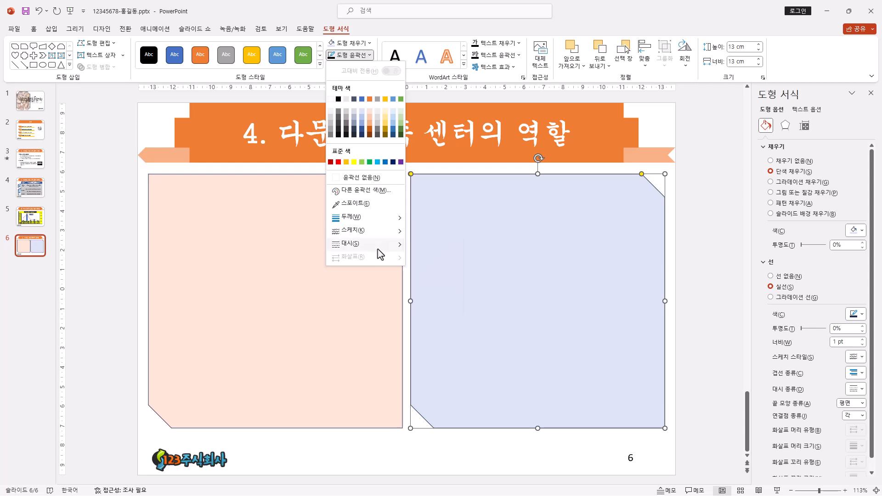
pyautogui.moveTo(377, 249)
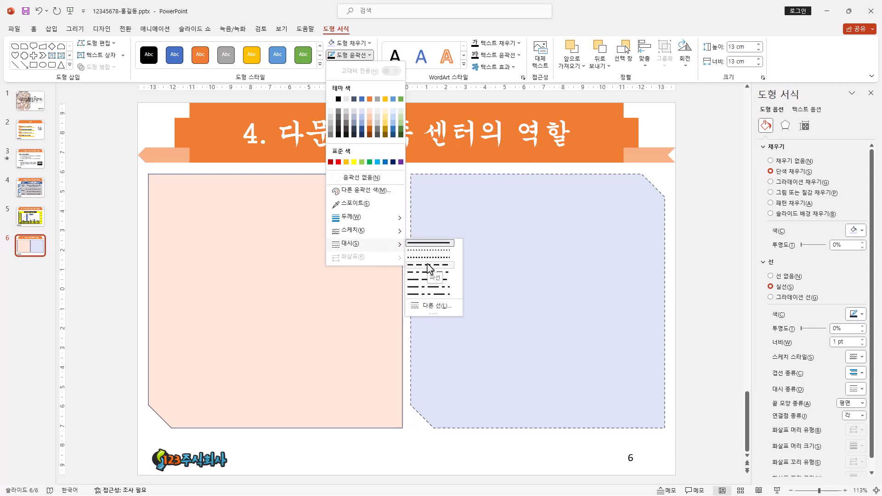
pyautogui.click(427, 265)
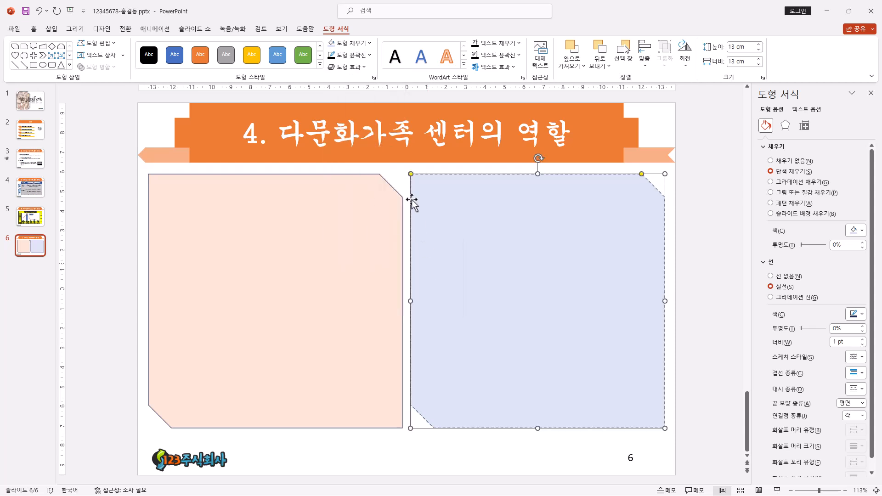
pyautogui.click(369, 55)
pyautogui.moveTo(366, 219)
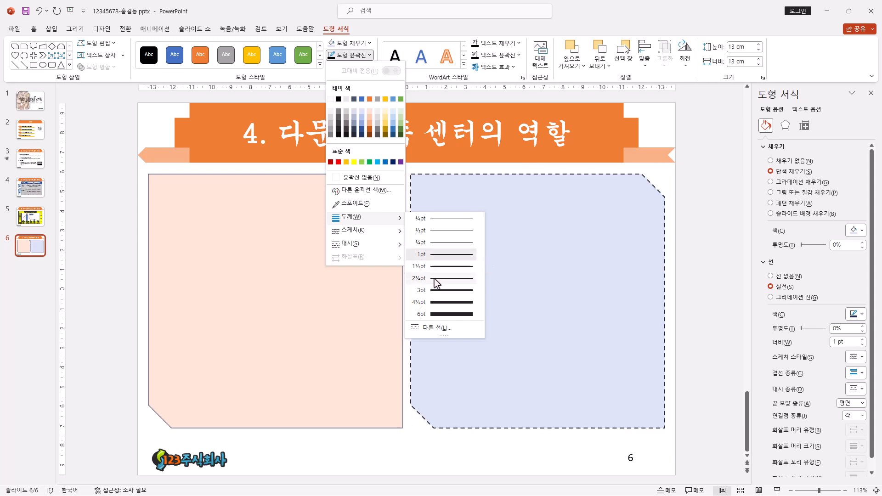
pyautogui.click(473, 279)
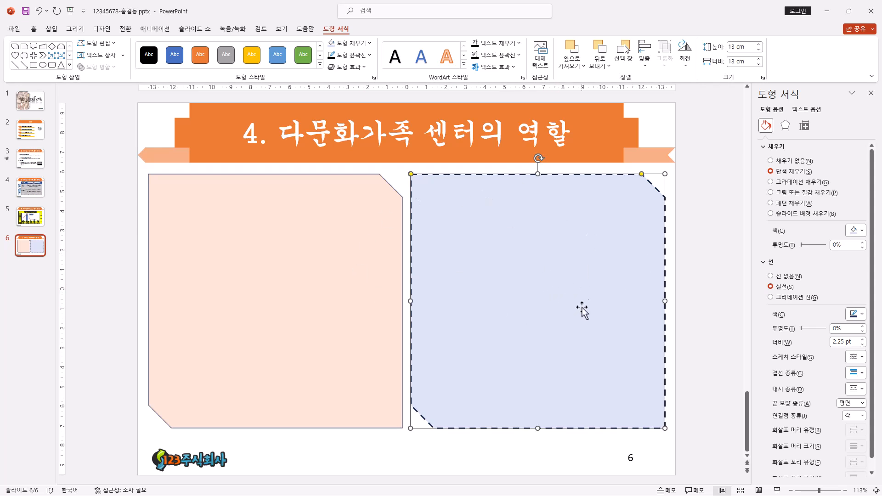
pyautogui.click(365, 64)
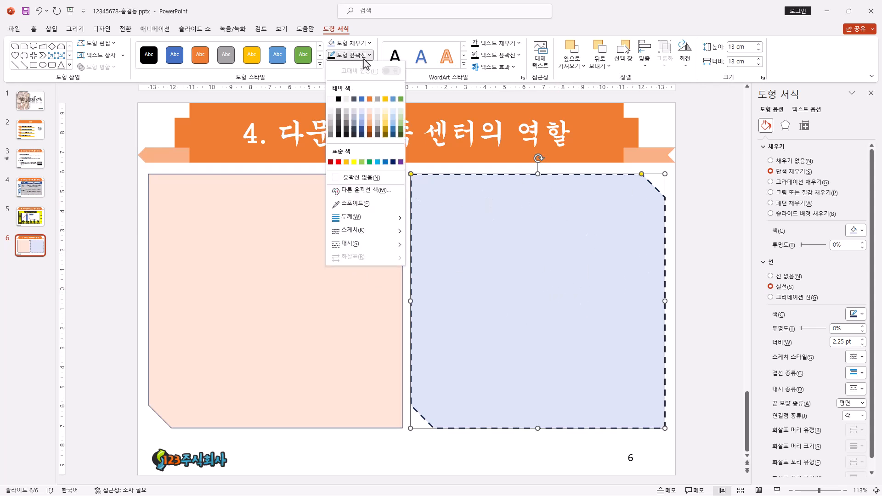
pyautogui.click(339, 102)
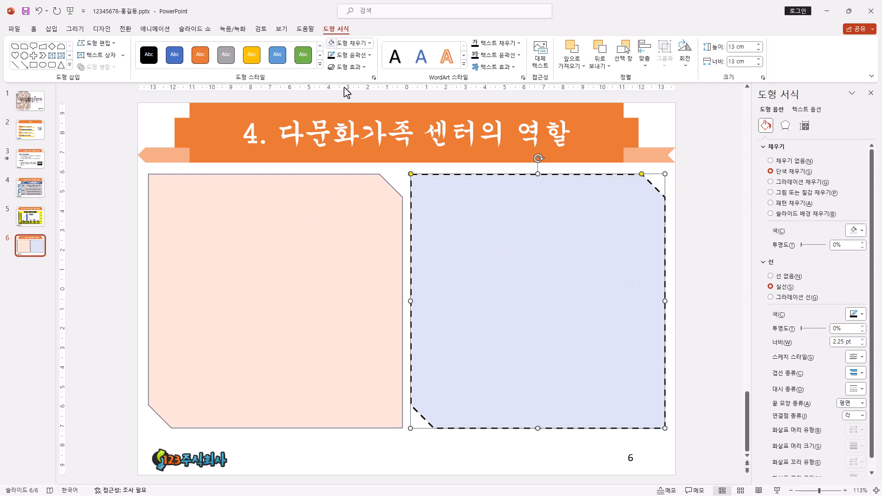
# - Flip the dashed blue snipped rectangle horizontally so its corner snips mirror those of the orange one
pyautogui.click(685, 58)
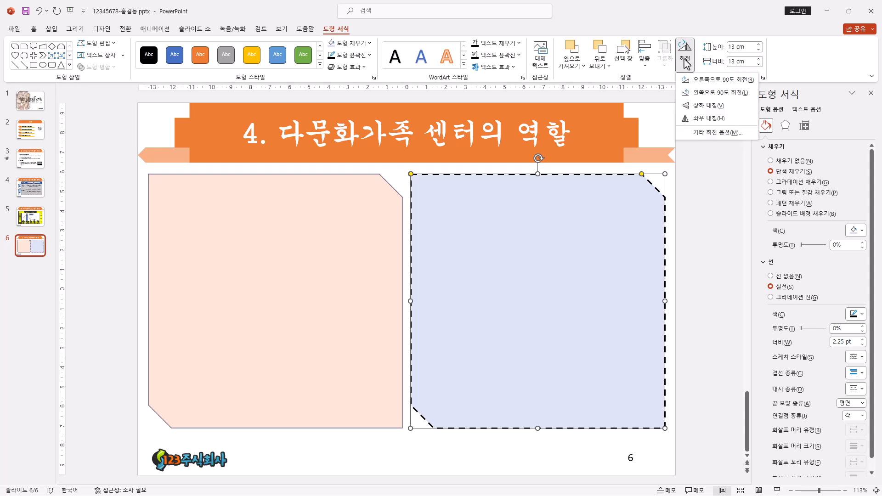
pyautogui.click(703, 119)
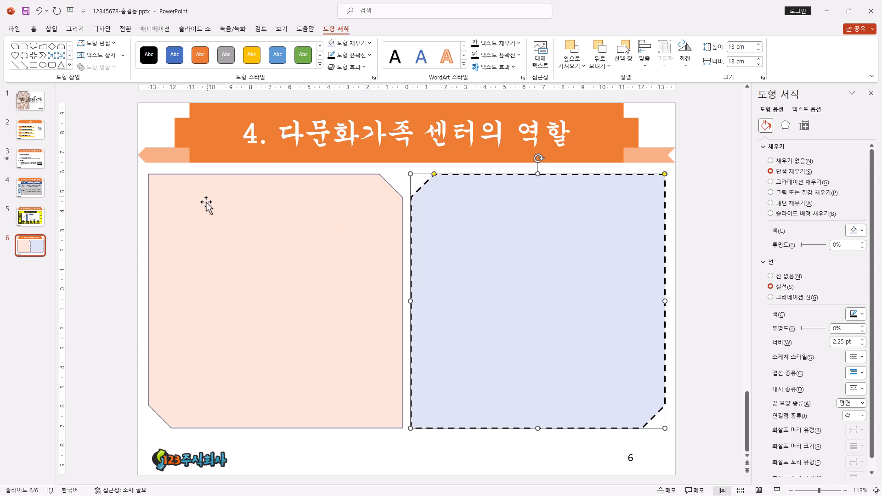
# - Draw an octagon about 4.26 cm wide and 1.32 cm high at the orange shape's upper edge and label it "어려운 점"
pyautogui.click(70, 65)
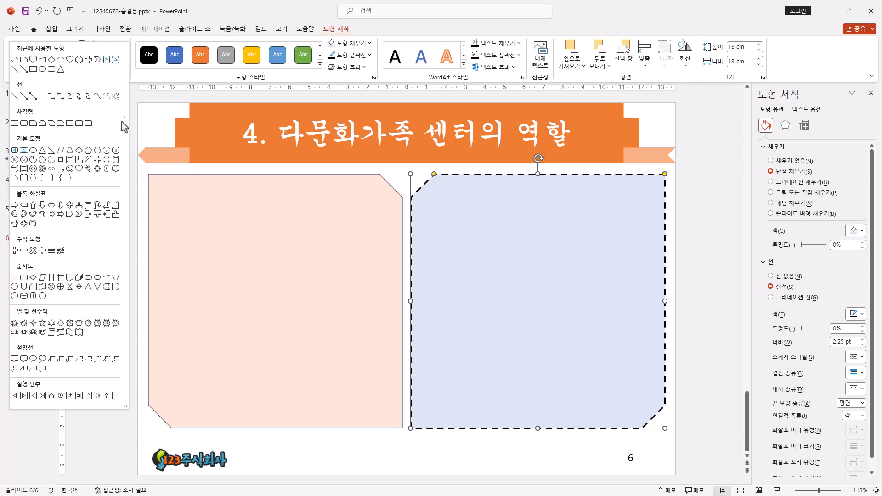
pyautogui.click(115, 151)
pyautogui.moveTo(233, 177); pyautogui.dragTo(317, 203)
pyautogui.write('어려운 점')
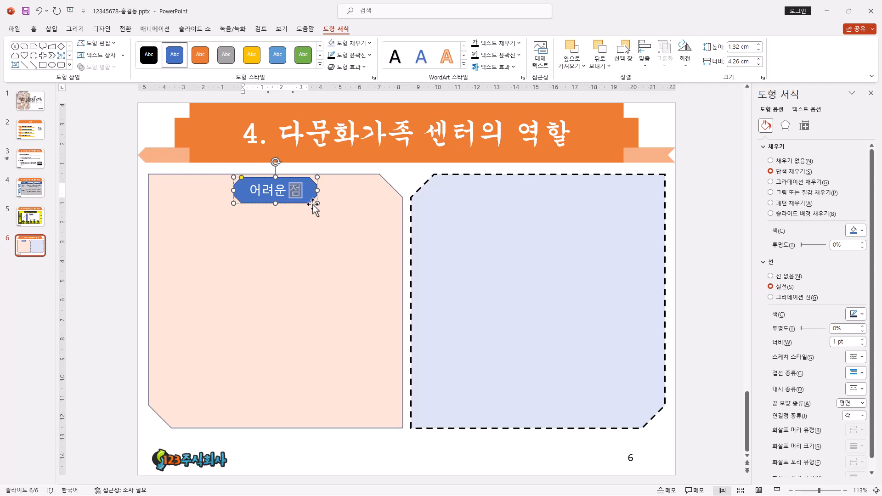
pyautogui.click(305, 204)
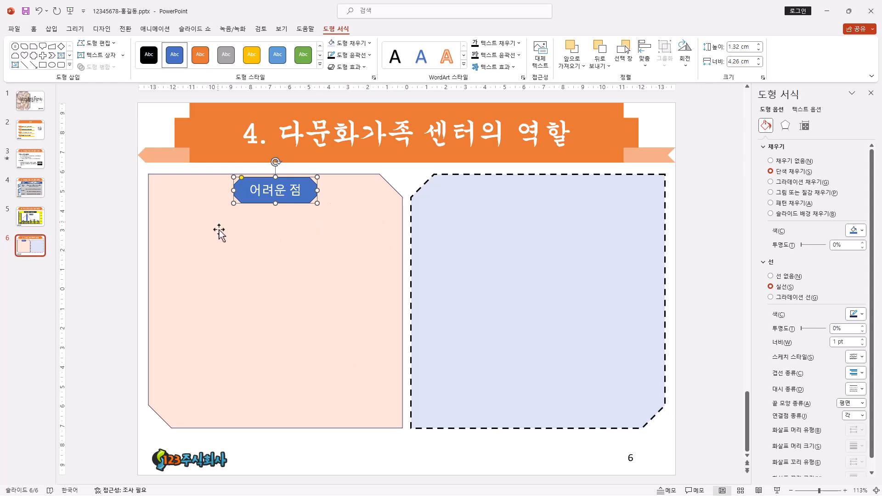
# - Insert a 연속 블록 프로세스형 SmartArt graphic from the process layouts on slide 6
pyautogui.click(54, 31)
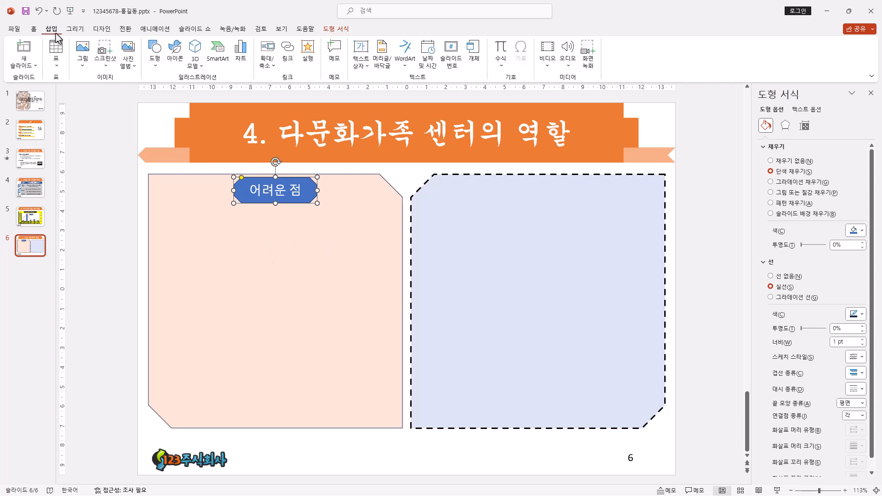
pyautogui.click(225, 60)
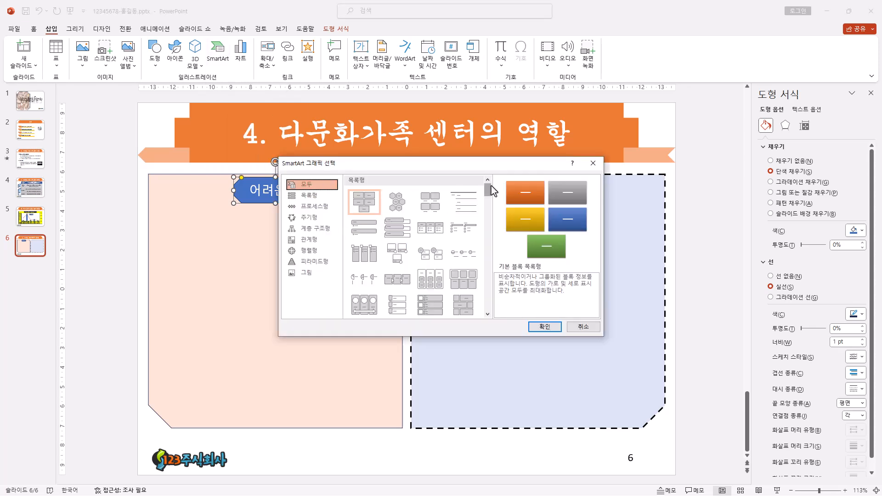
pyautogui.moveTo(488, 198); pyautogui.dragTo(488, 217)
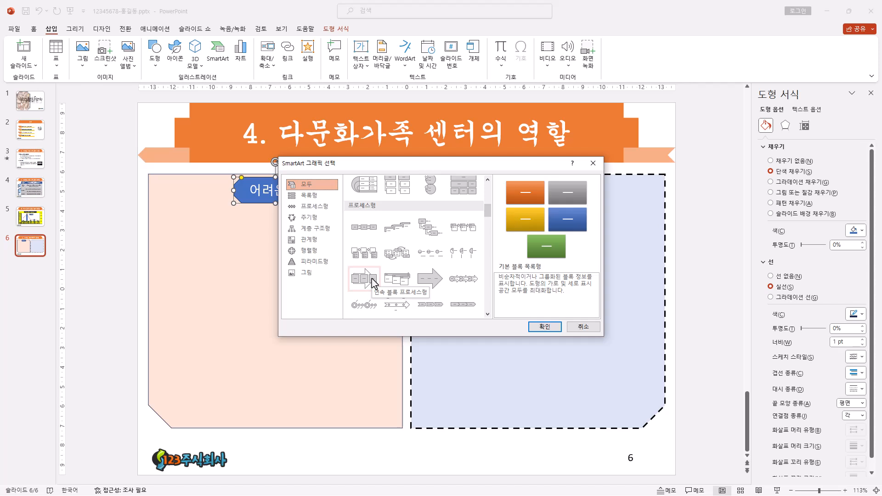
pyautogui.click(373, 281)
pyautogui.click(548, 327)
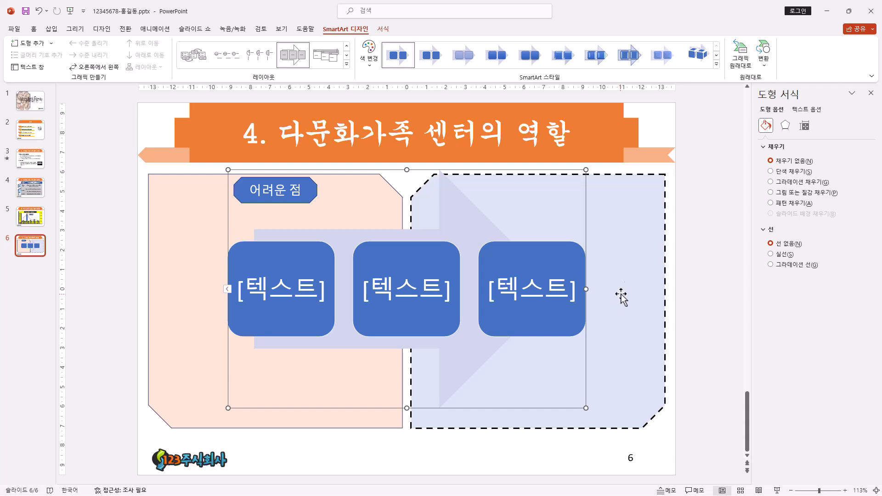
# - Open the full set of SmartArt styles for the block process graphic
pyautogui.click(716, 64)
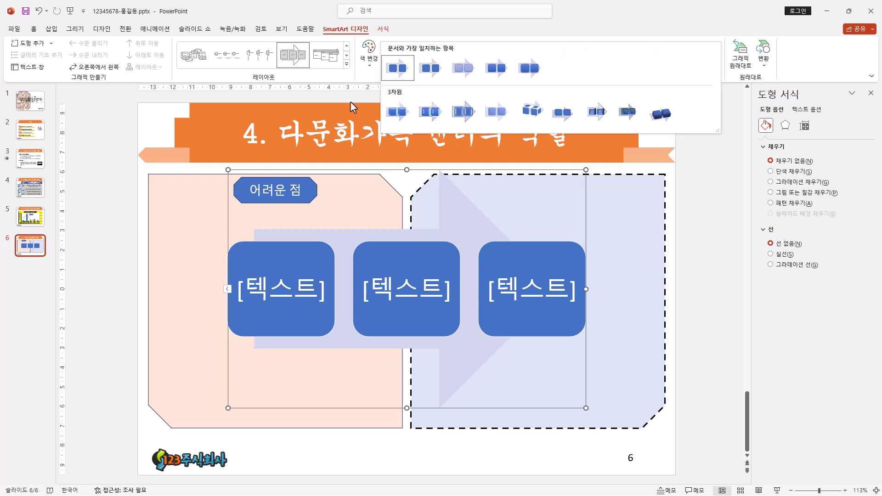